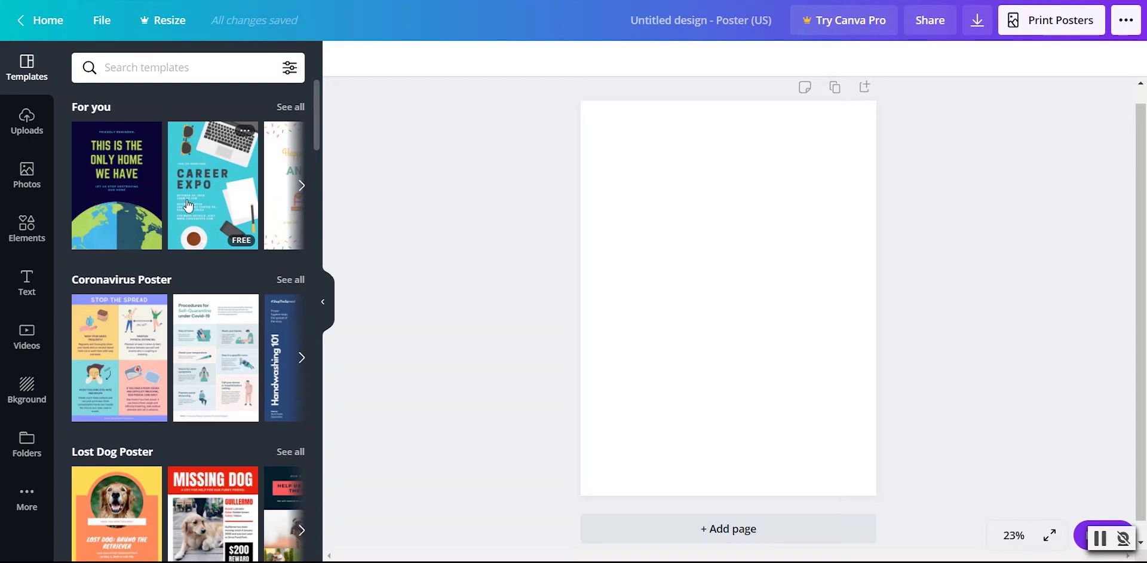
Step: Browse the suggested poster template carousels and categories, including Motivational Poster, beside the blank page
{"action": "left_click", "coordinate": [299, 190]}
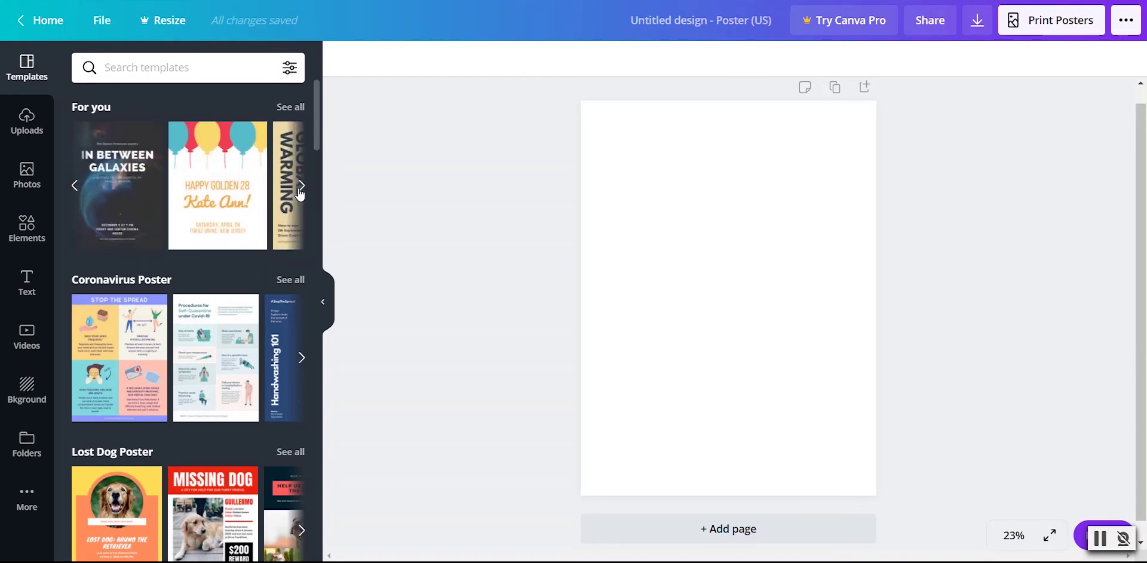
{"action": "left_click", "coordinate": [300, 191]}
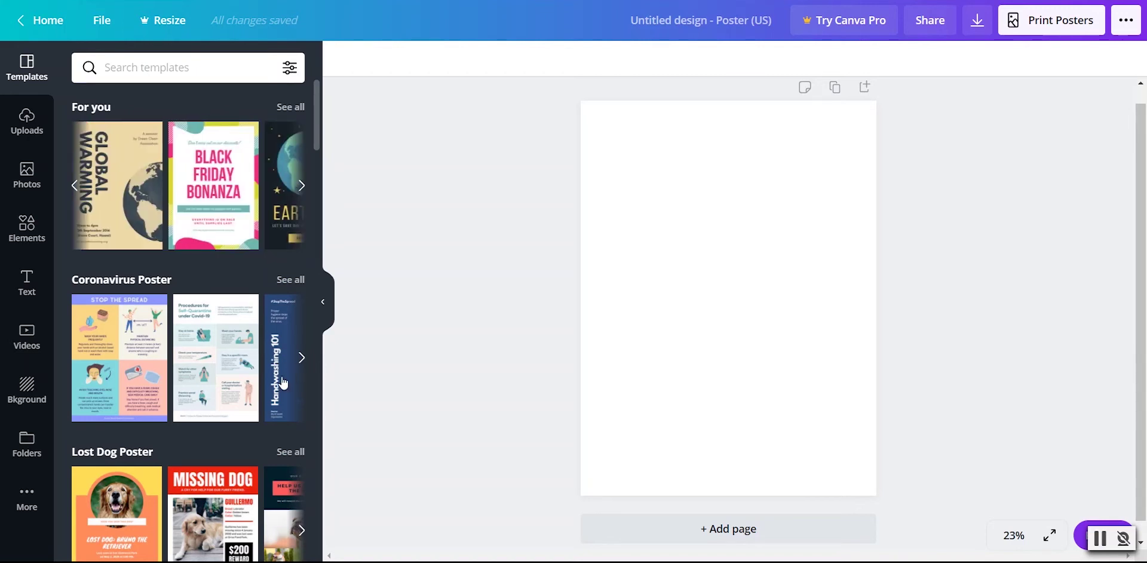
{"action": "scroll", "coordinate": [283, 383], "scroll_direction": "down", "scroll_amount": 5}
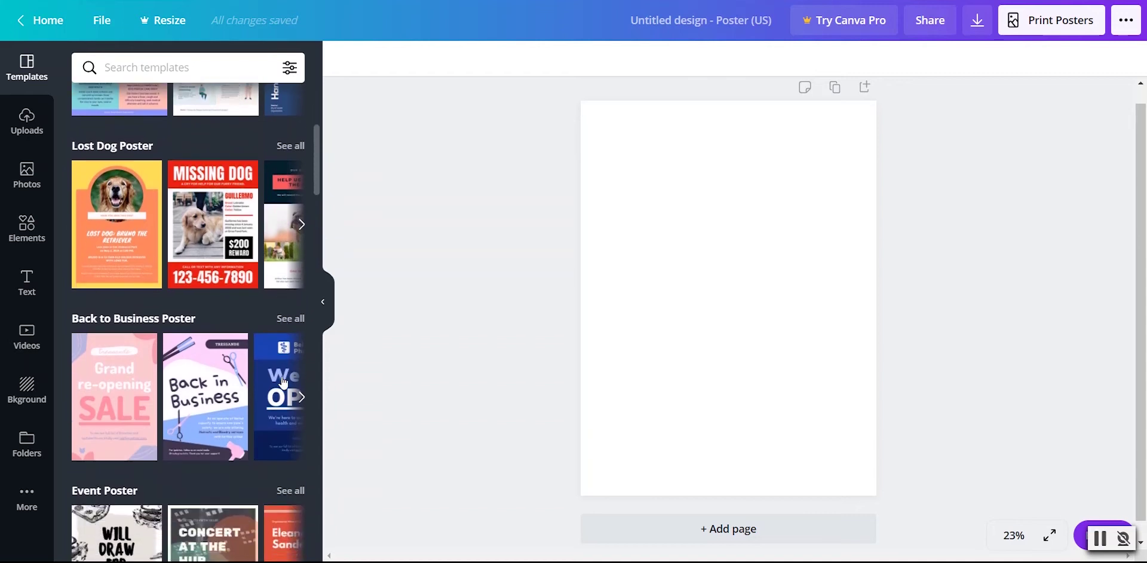
{"action": "scroll", "coordinate": [283, 383], "scroll_direction": "down", "scroll_amount": 7}
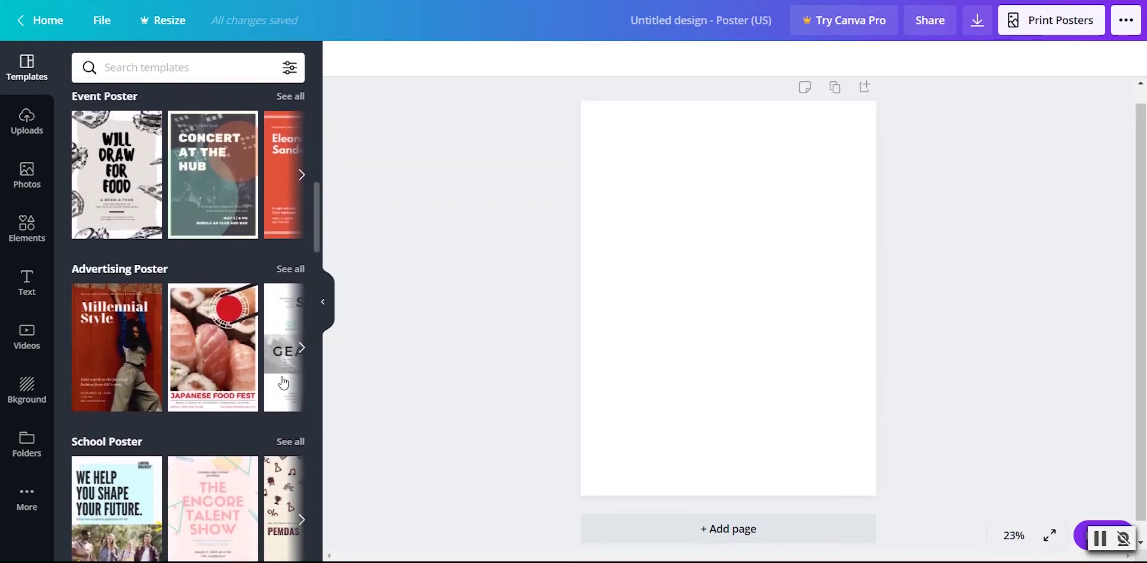
{"action": "scroll", "coordinate": [283, 383], "scroll_direction": "down", "scroll_amount": 6}
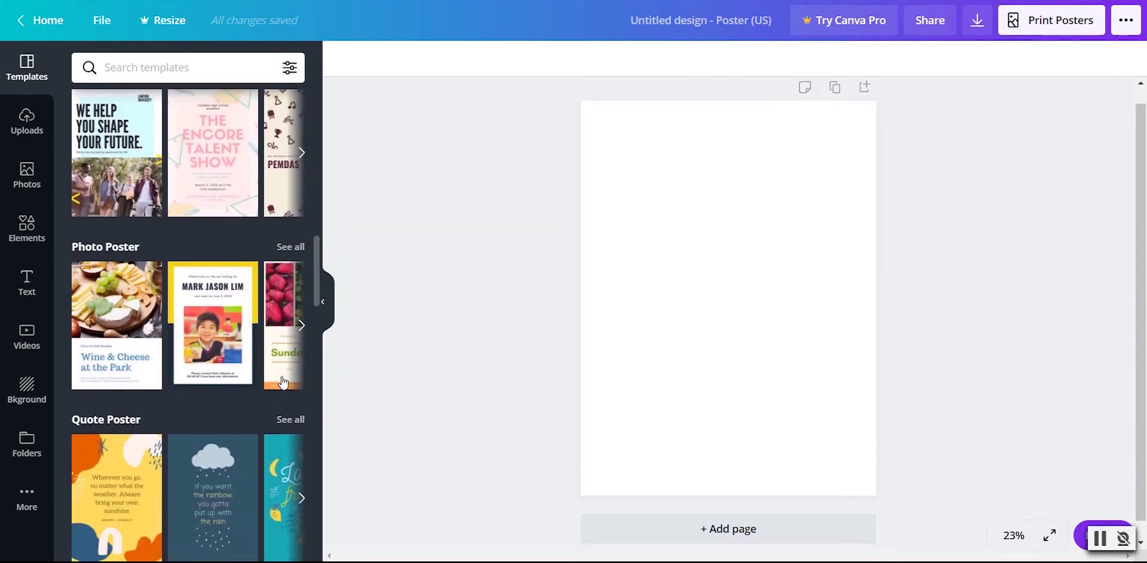
{"action": "scroll", "coordinate": [284, 382], "scroll_direction": "down", "scroll_amount": 5}
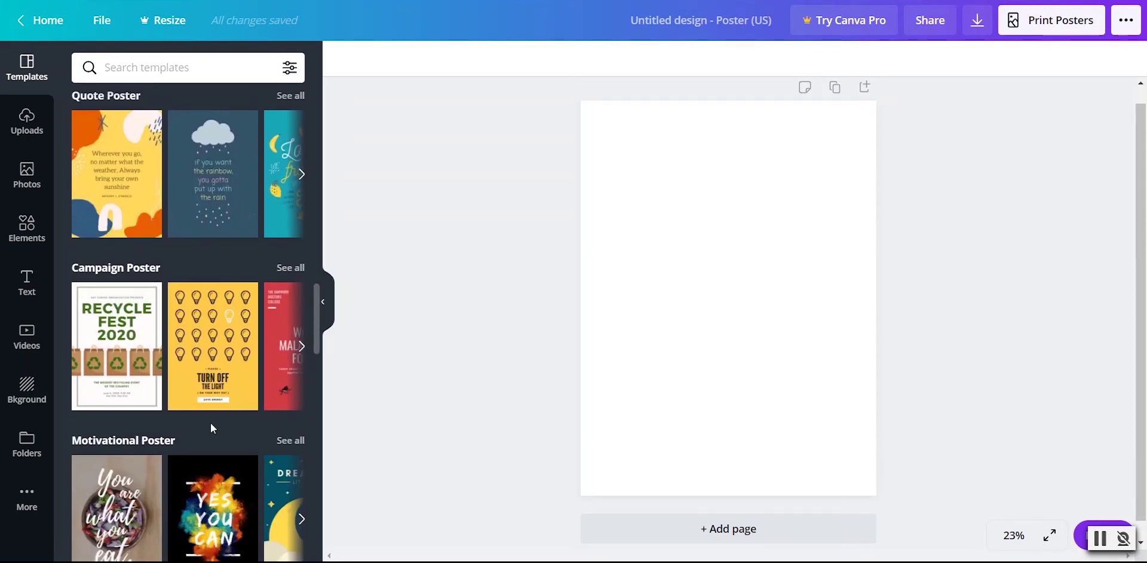
{"action": "scroll", "coordinate": [213, 522], "scroll_direction": "down", "scroll_amount": 1}
{"action": "scroll", "coordinate": [213, 521], "scroll_direction": "down", "scroll_amount": 3}
{"action": "left_click", "coordinate": [301, 360]}
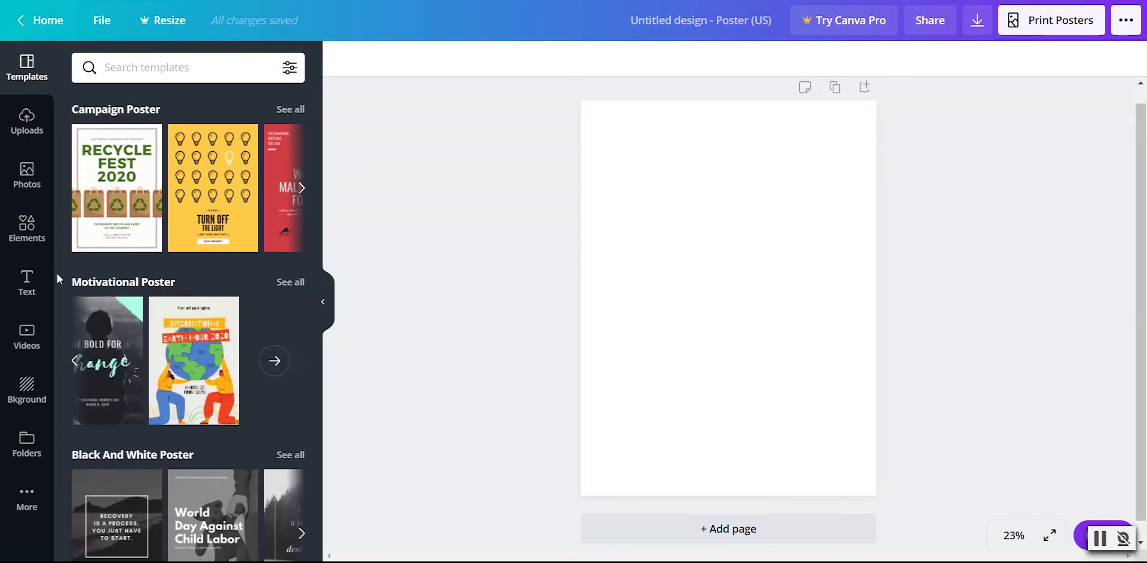
{"action": "left_click", "coordinate": [778, 242]}
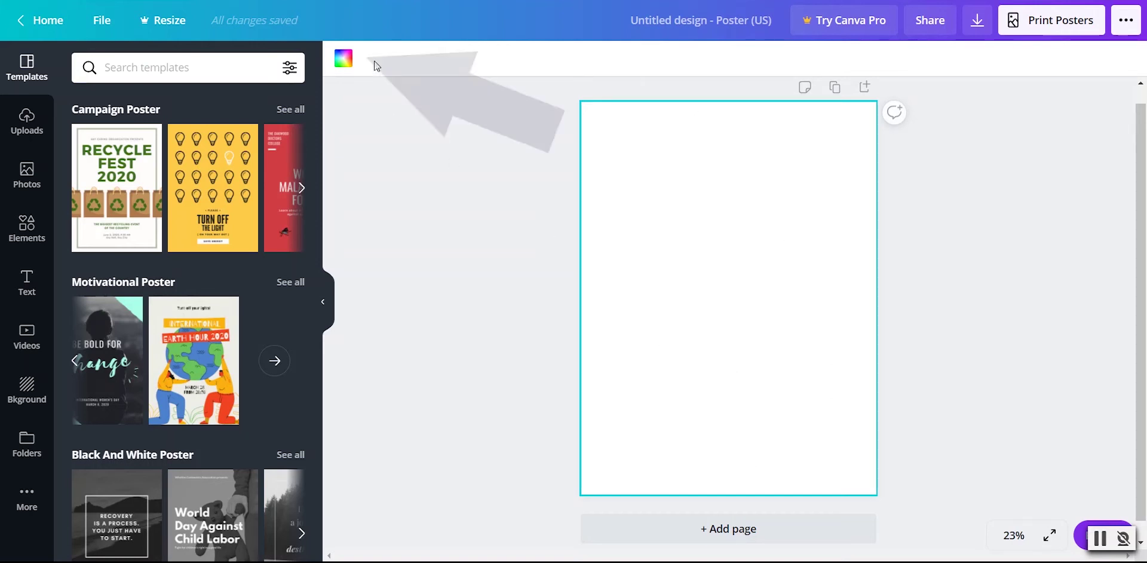
Step: Fill the page with black (#000000) after trying dark blue, purple, blue and orange
{"action": "left_click", "coordinate": [343, 58]}
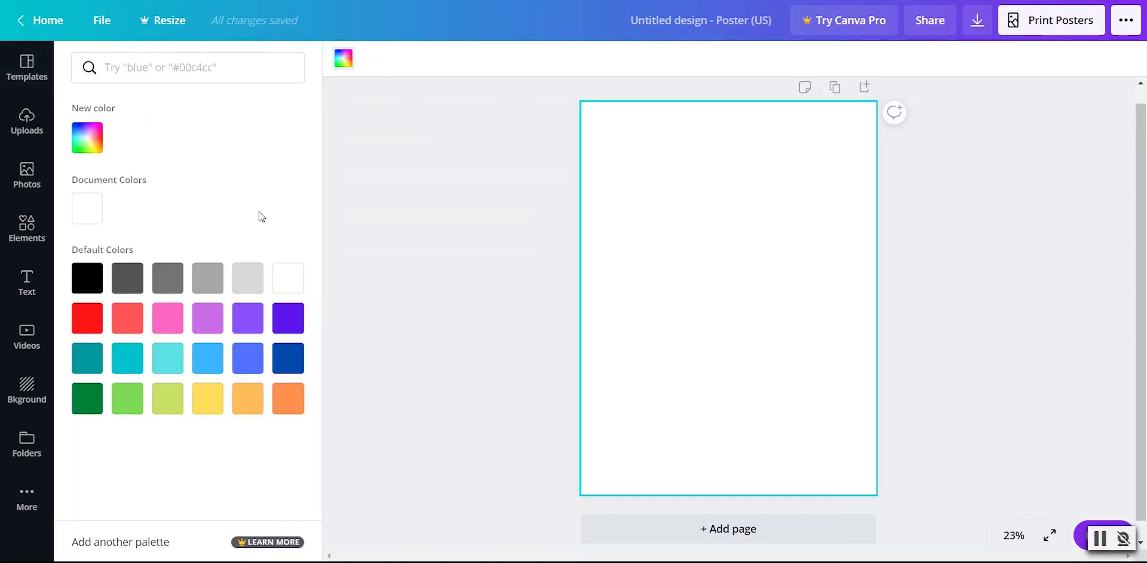
{"action": "left_click", "coordinate": [287, 362]}
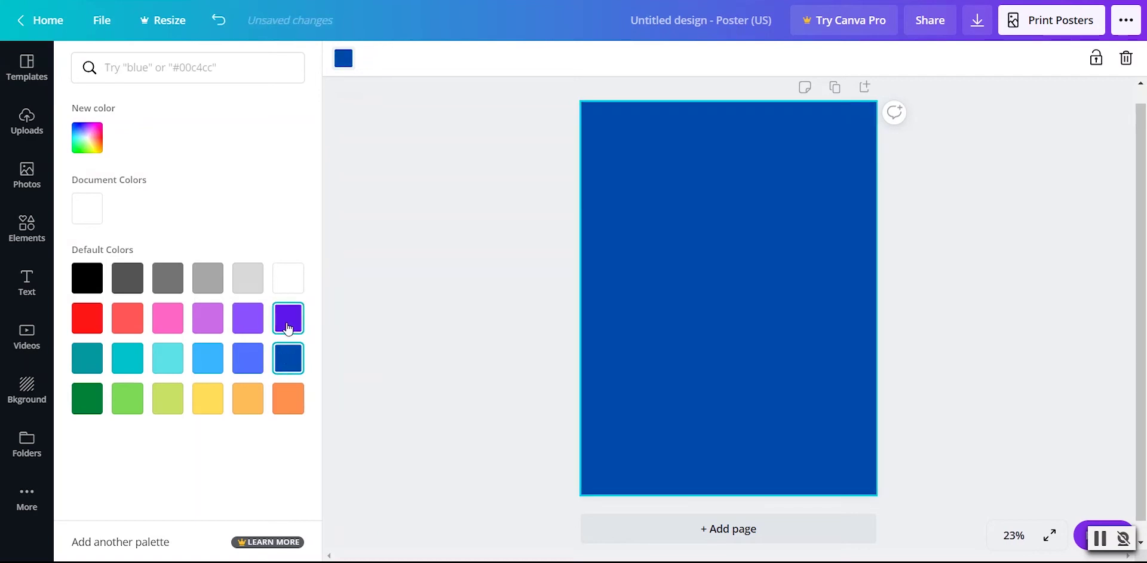
{"action": "left_click", "coordinate": [288, 319]}
{"action": "left_click", "coordinate": [244, 367]}
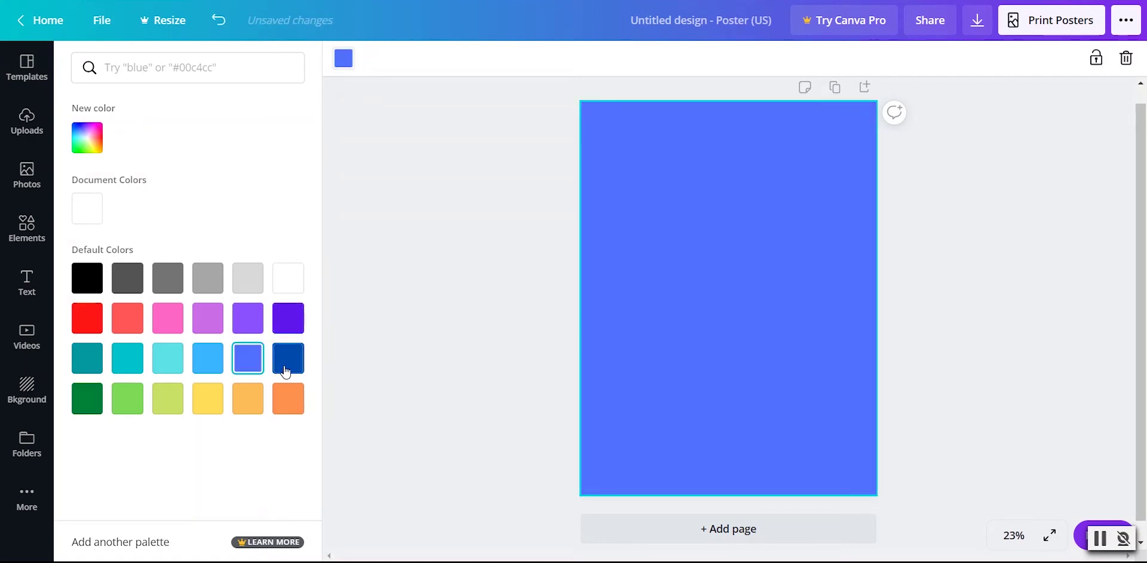
{"action": "left_click", "coordinate": [288, 360]}
{"action": "left_click", "coordinate": [288, 399]}
{"action": "left_click", "coordinate": [92, 270]}
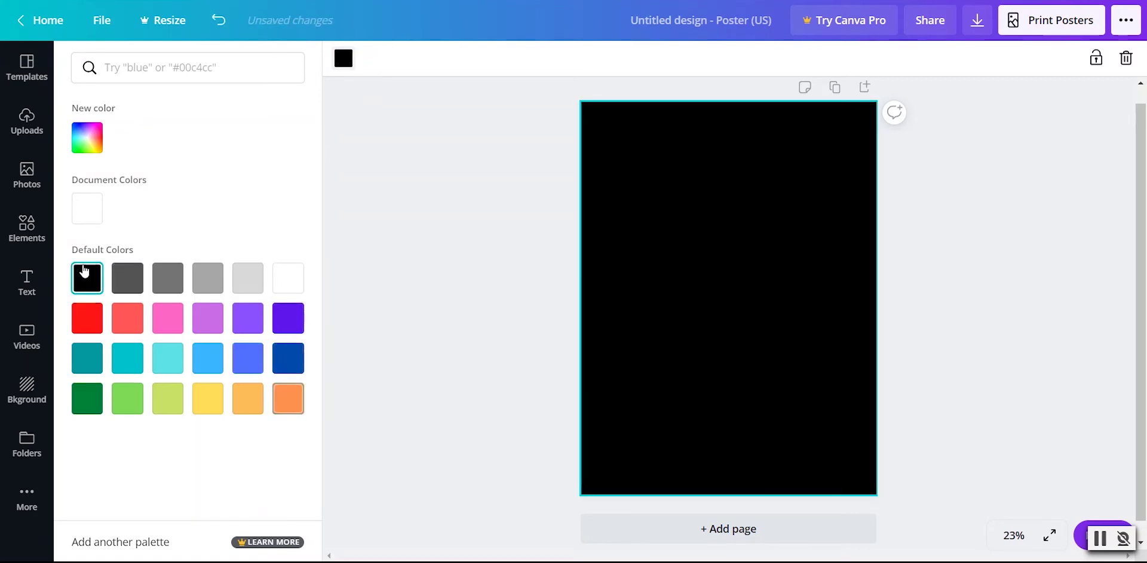
{"action": "left_click", "coordinate": [88, 138]}
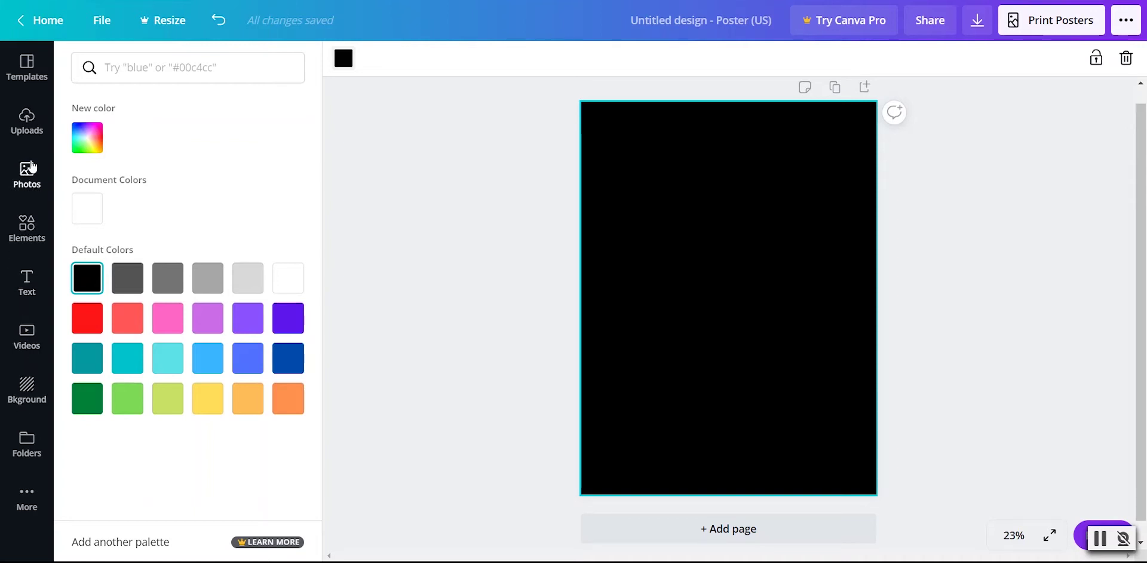
{"action": "left_click", "coordinate": [17, 394]}
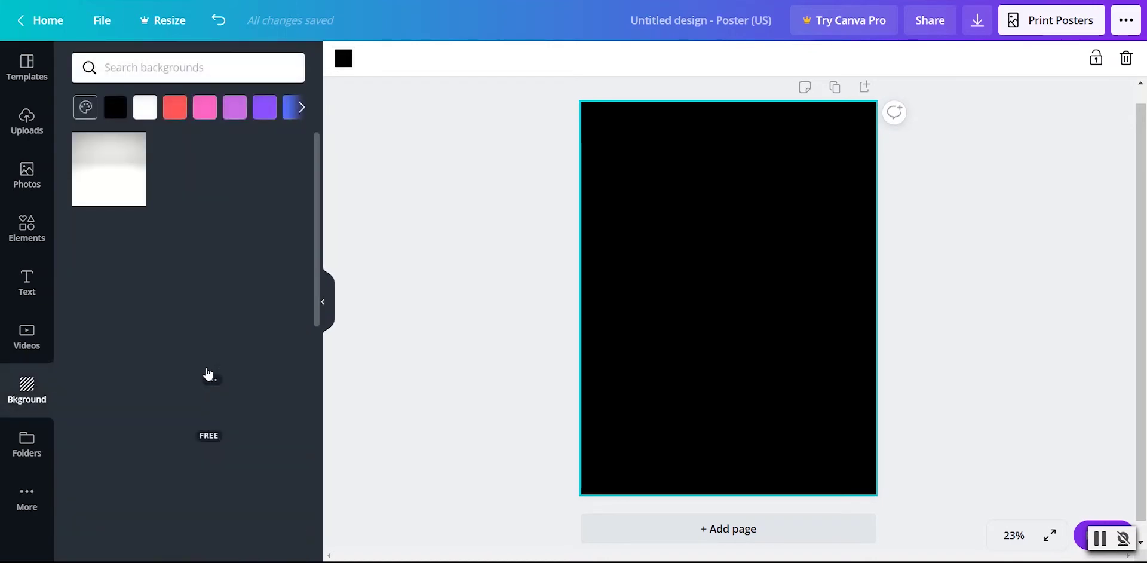
Step: Try the pink bokeh, abstract painting and golden bokeh lights backgrounds on the poster
{"action": "left_click", "coordinate": [181, 337]}
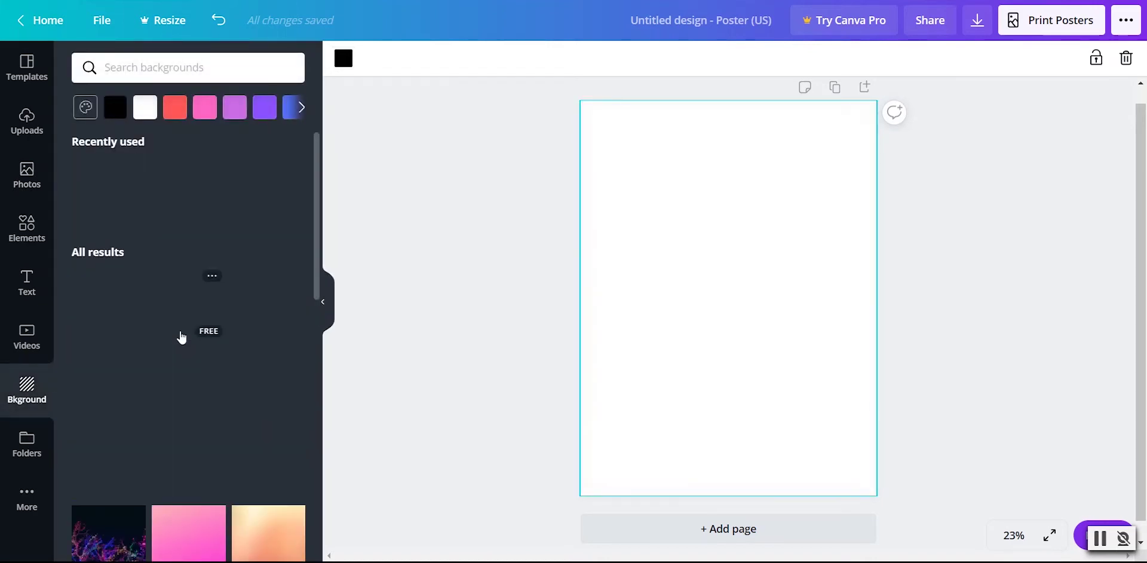
{"action": "scroll", "coordinate": [276, 496], "scroll_direction": "down", "scroll_amount": 3}
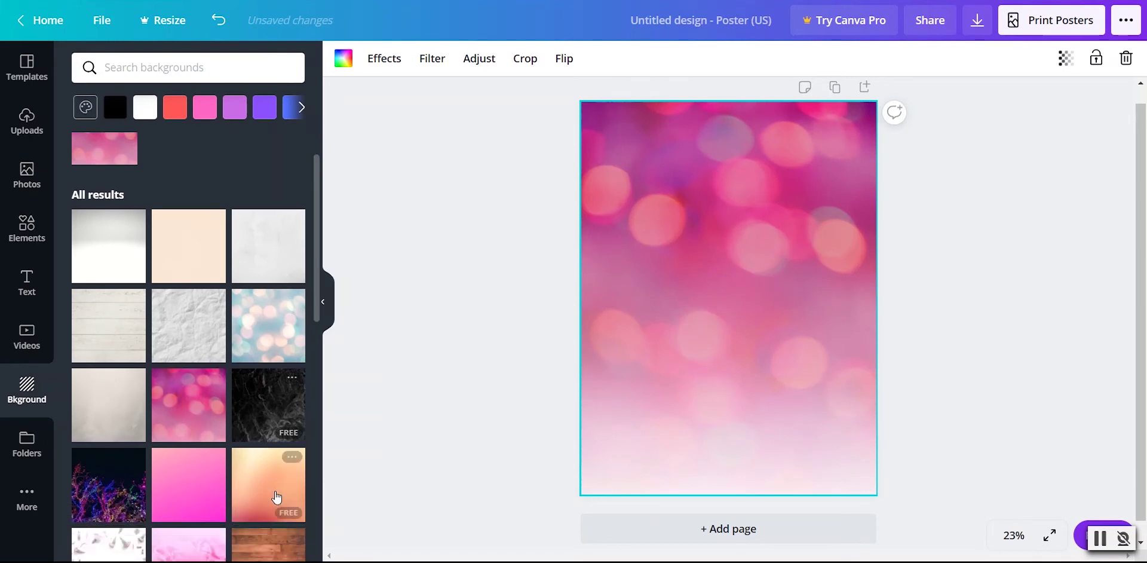
{"action": "scroll", "coordinate": [270, 522], "scroll_direction": "down", "scroll_amount": 6}
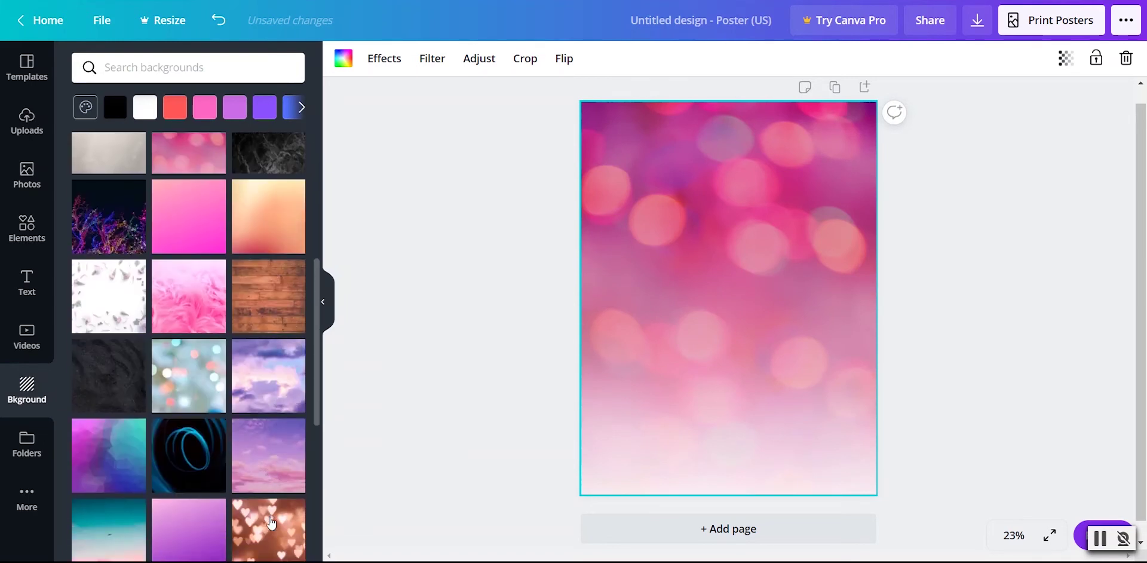
{"action": "scroll", "coordinate": [263, 507], "scroll_direction": "down", "scroll_amount": 5}
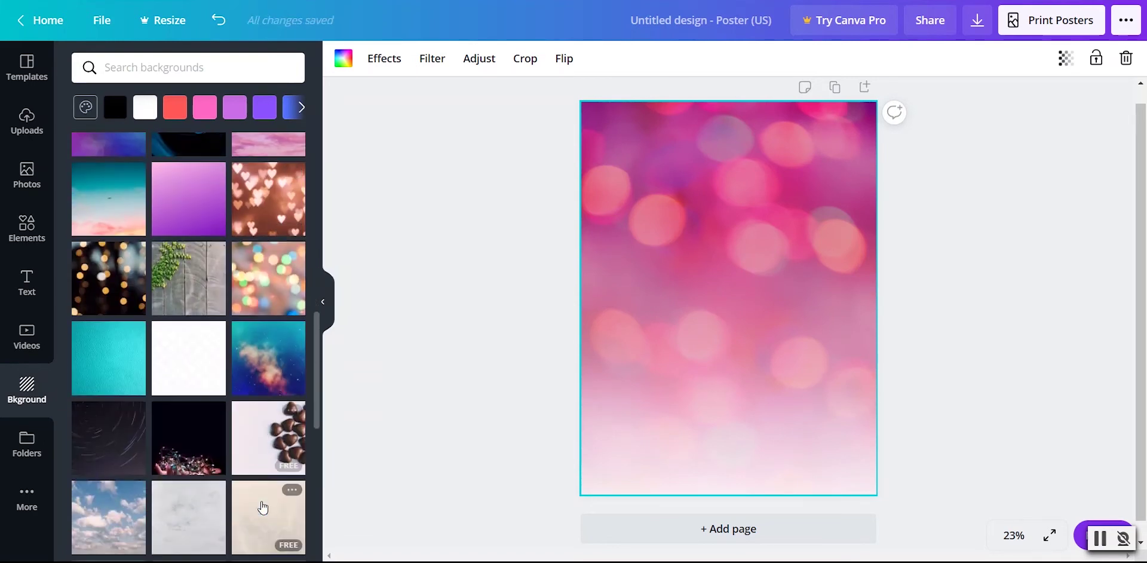
{"action": "scroll", "coordinate": [247, 408], "scroll_direction": "down", "scroll_amount": 2}
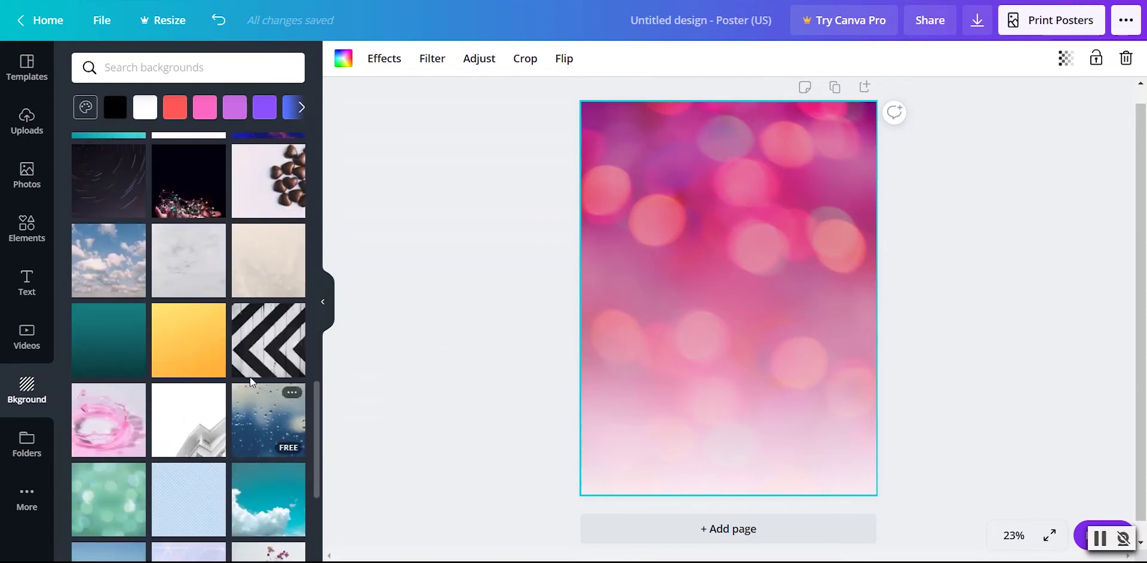
{"action": "scroll", "coordinate": [102, 399], "scroll_direction": "down", "scroll_amount": 5}
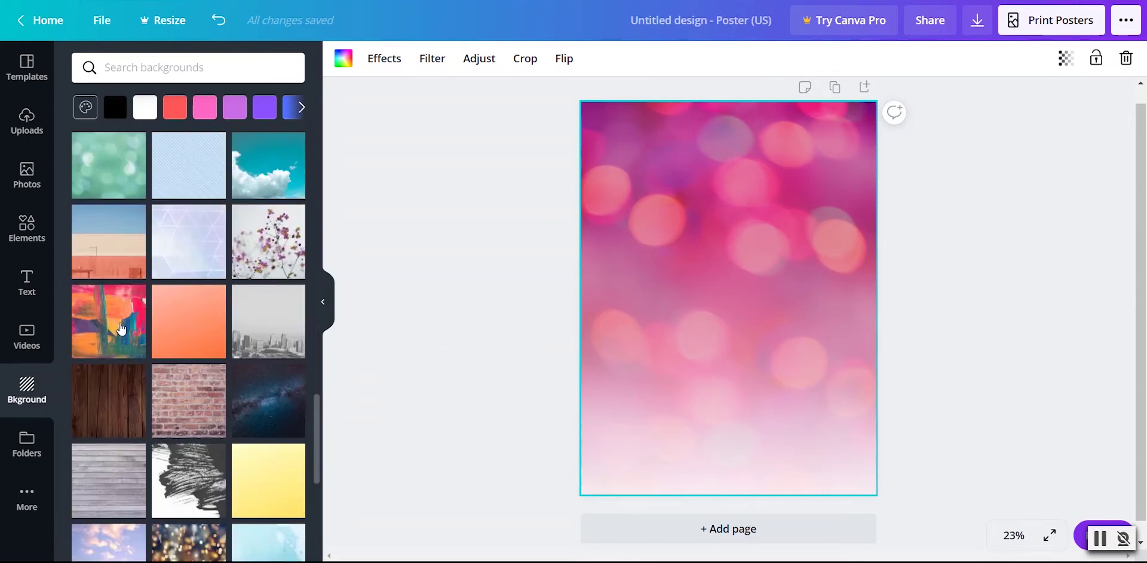
{"action": "left_click", "coordinate": [81, 316]}
{"action": "left_click", "coordinate": [206, 549]}
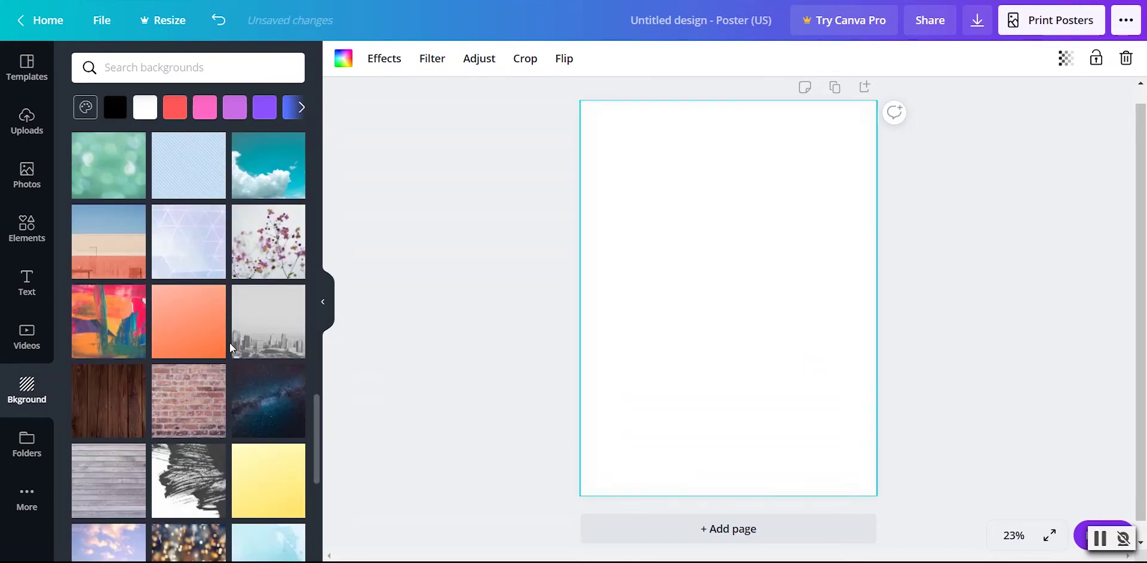
Step: Settle on the black marble background after trying the blue light swirl
{"action": "scroll", "coordinate": [220, 263], "scroll_direction": "down", "scroll_amount": 10}
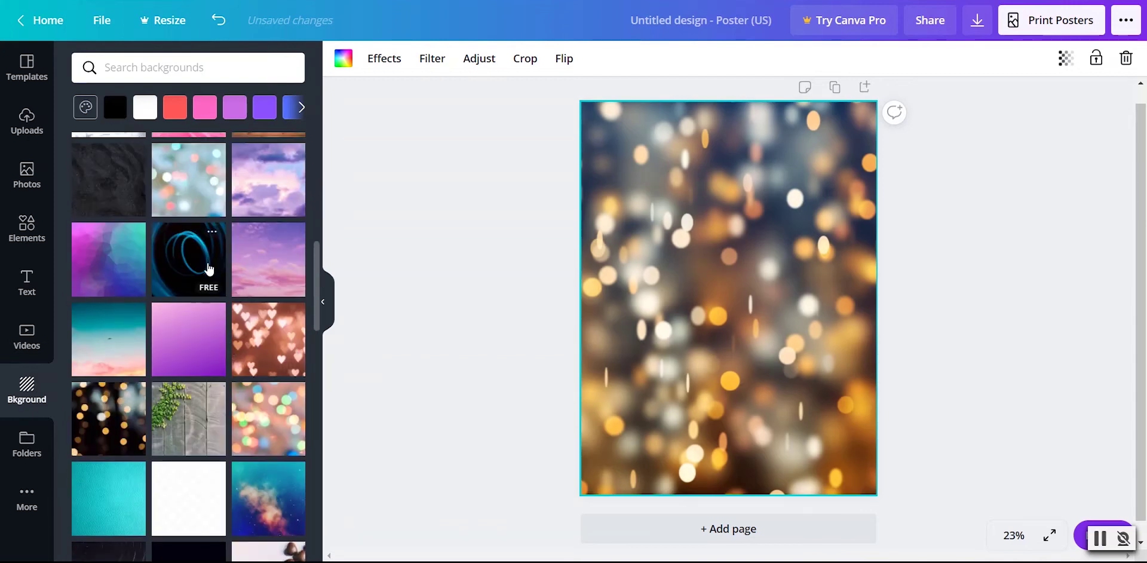
{"action": "left_click", "coordinate": [220, 263]}
{"action": "scroll", "coordinate": [242, 212], "scroll_direction": "up", "scroll_amount": 4}
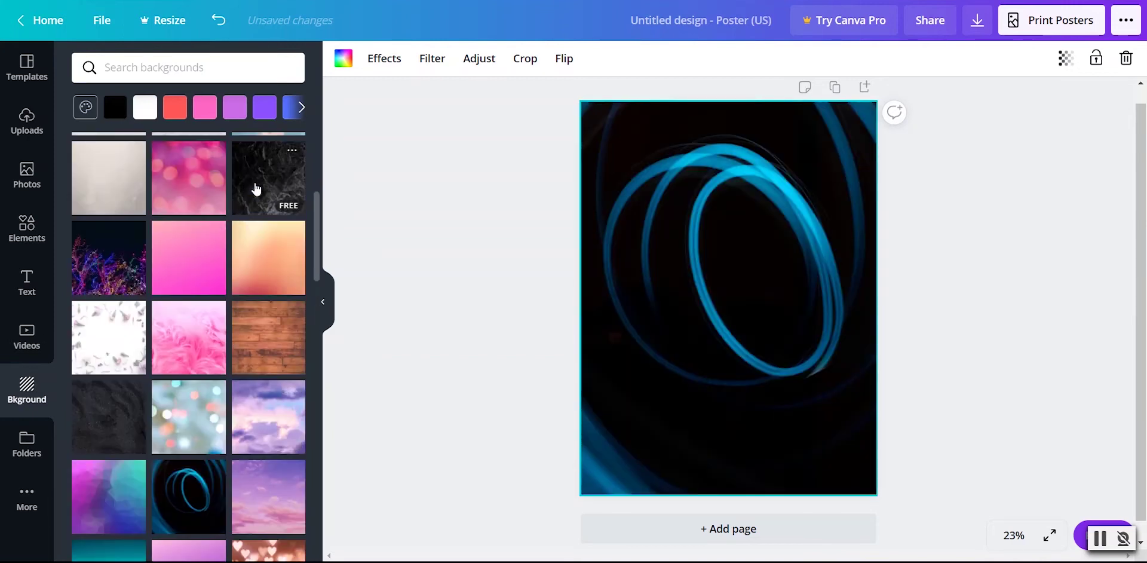
{"action": "left_click", "coordinate": [256, 187]}
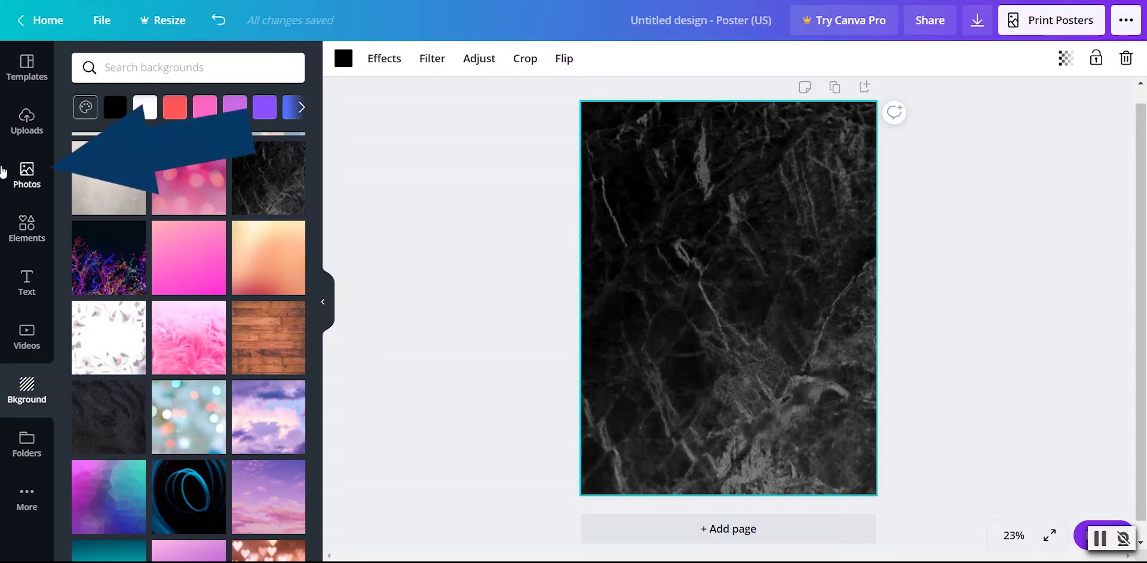
{"action": "left_click", "coordinate": [23, 179]}
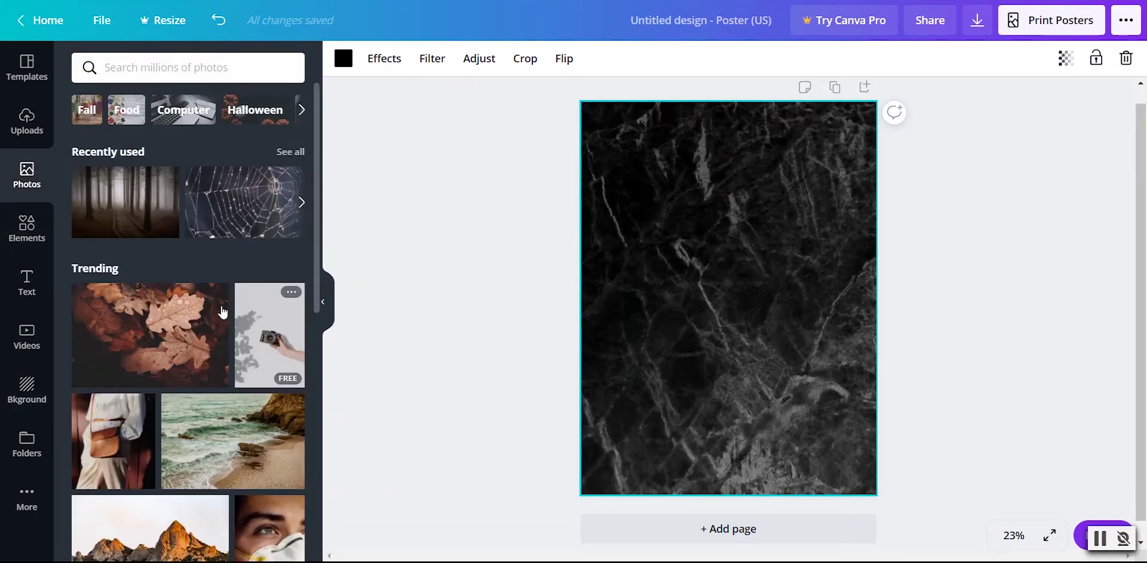
{"action": "scroll", "coordinate": [220, 312], "scroll_direction": "down", "scroll_amount": 1}
{"action": "scroll", "coordinate": [197, 341], "scroll_direction": "up", "scroll_amount": 1}
{"action": "scroll", "coordinate": [224, 408], "scroll_direction": "down", "scroll_amount": 15}
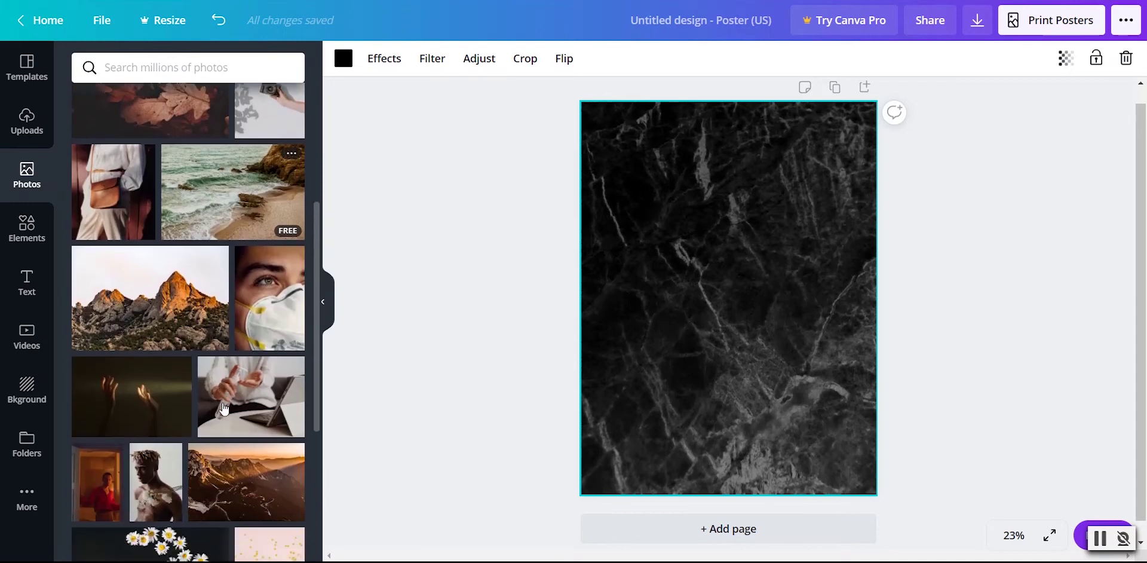
{"action": "scroll", "coordinate": [223, 408], "scroll_direction": "down", "scroll_amount": 10}
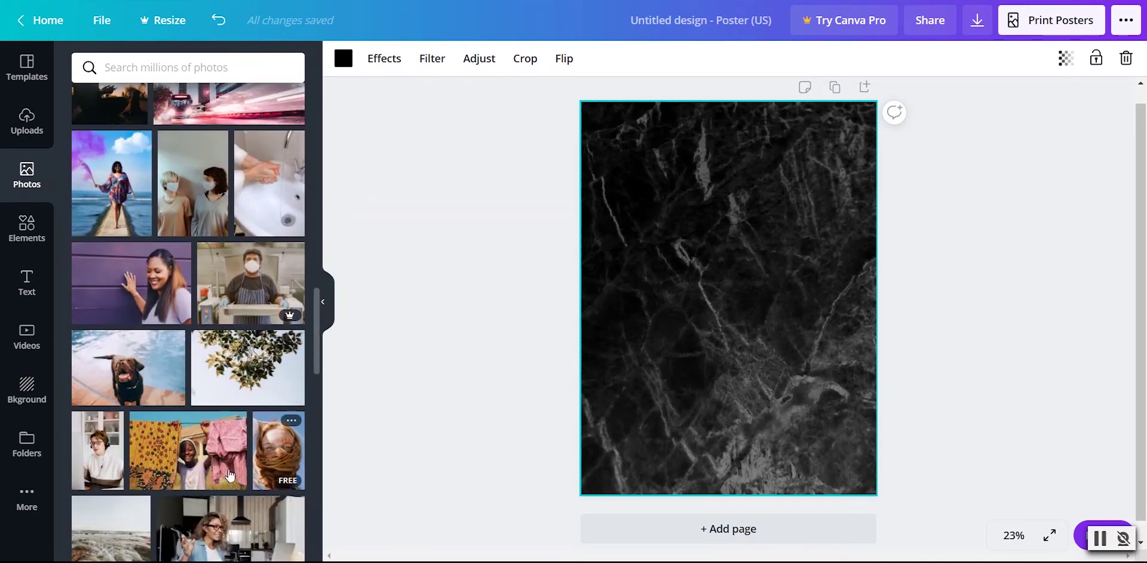
{"action": "scroll", "coordinate": [230, 481], "scroll_direction": "down", "scroll_amount": 5}
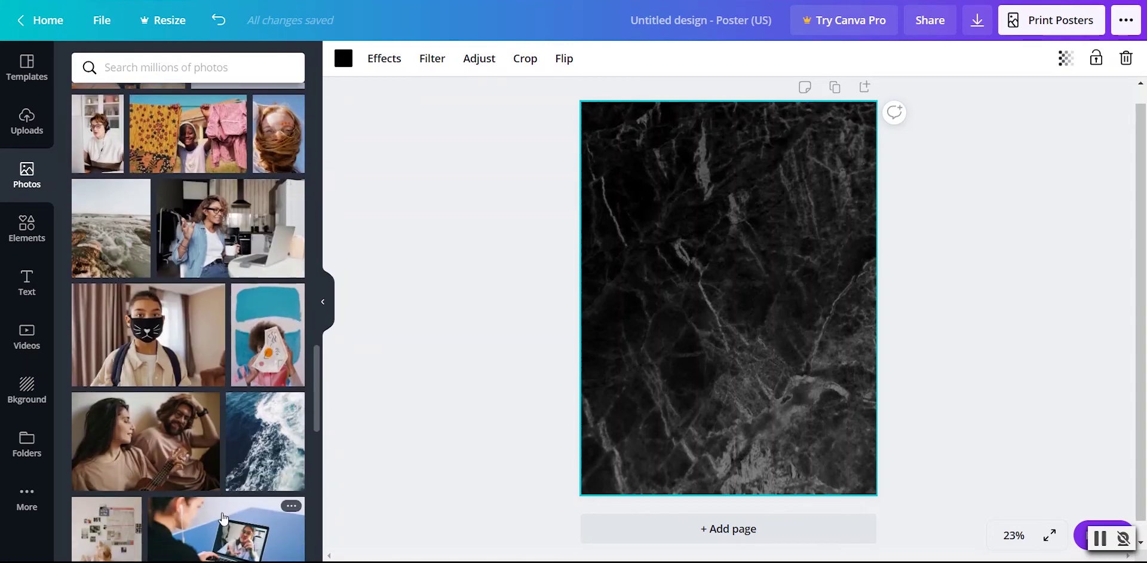
{"action": "scroll", "coordinate": [224, 517], "scroll_direction": "up", "scroll_amount": 20}
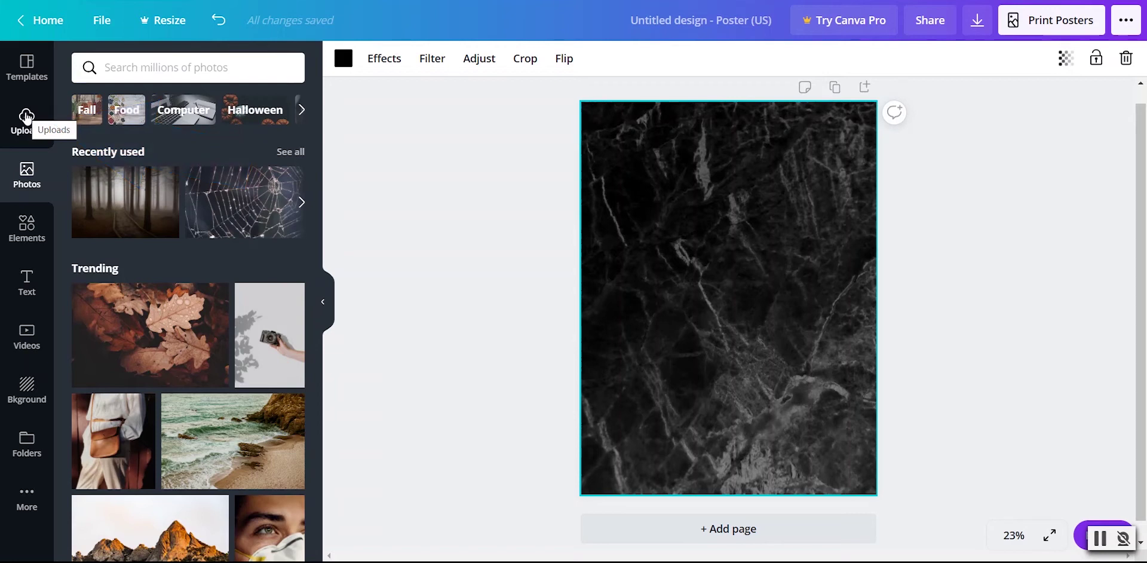
{"action": "left_click", "coordinate": [27, 117]}
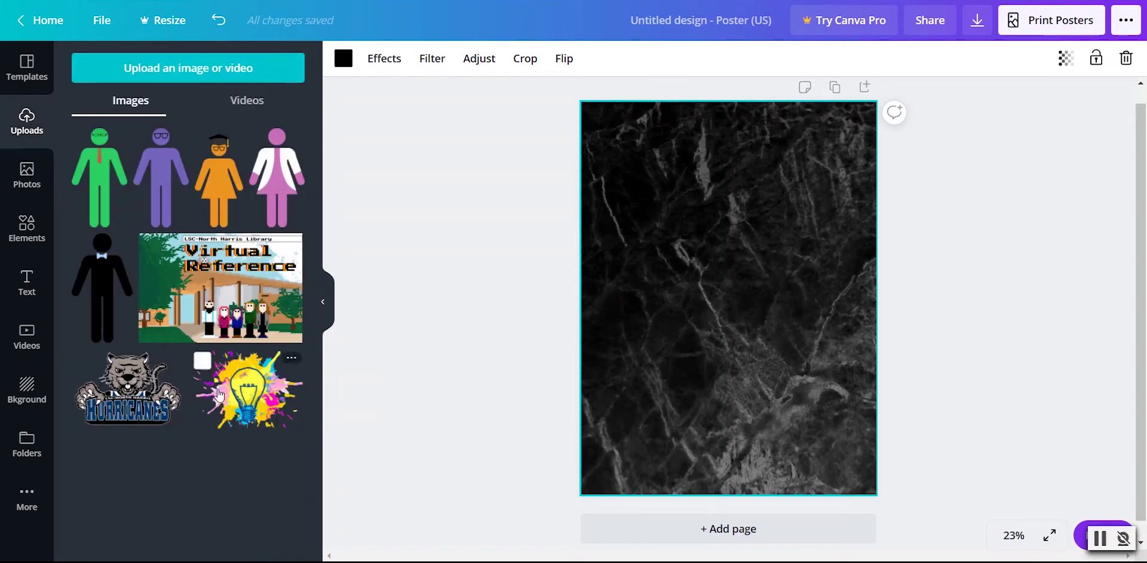
{"action": "left_click", "coordinate": [244, 99]}
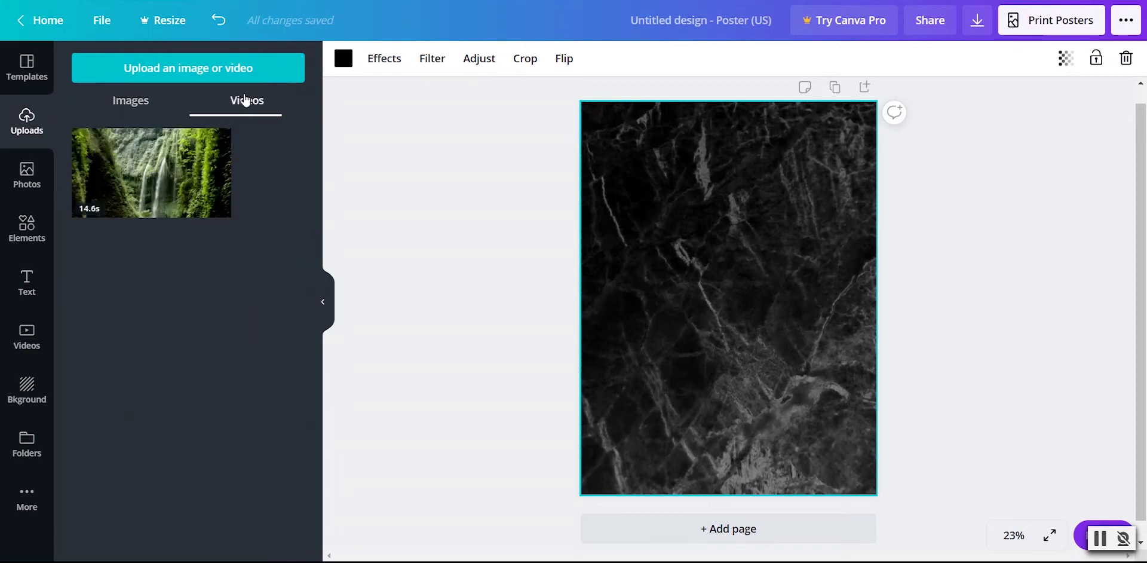
{"action": "left_click", "coordinate": [139, 105]}
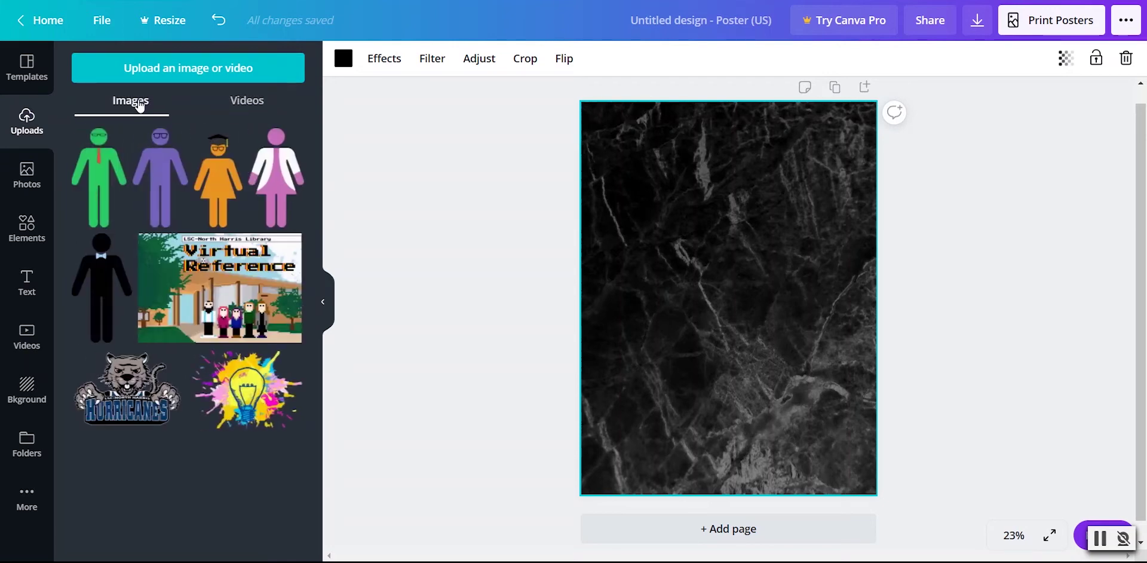
{"action": "left_click", "coordinate": [15, 178]}
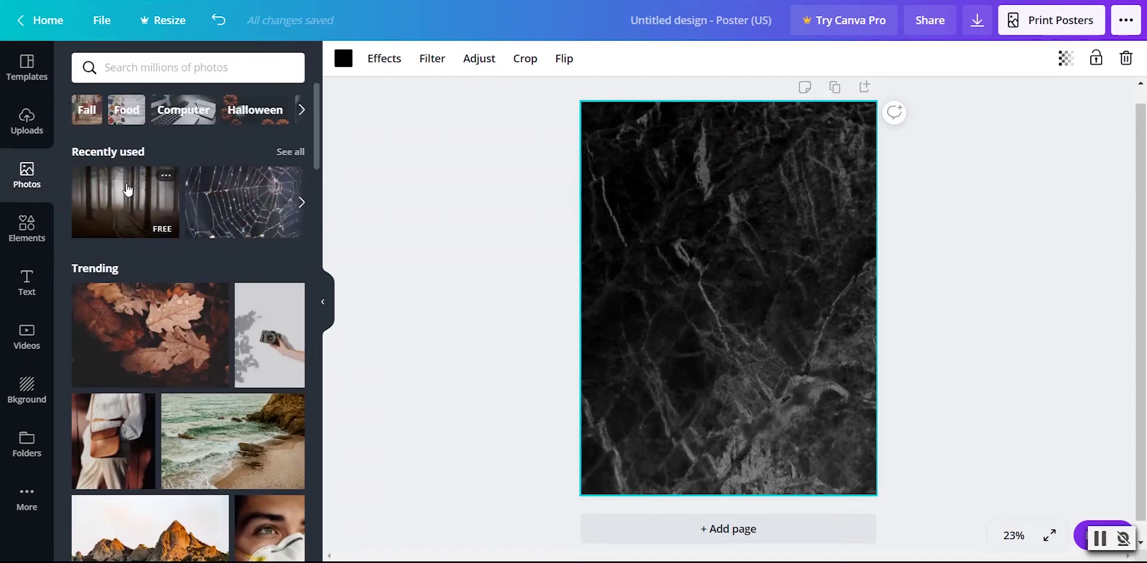
Step: Drop the misty forest photo from Recently used onto the page as its background
{"action": "left_click_drag", "start_coordinate": [142, 216], "coordinate": [590, 320]}
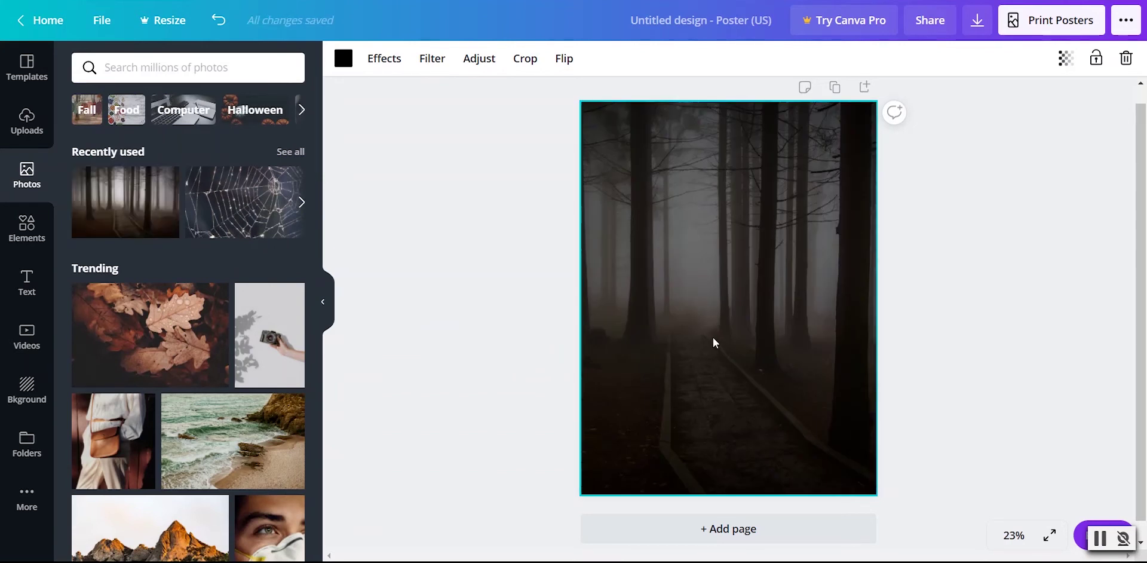
{"action": "scroll", "coordinate": [665, 331], "scroll_direction": "down", "scroll_amount": 1}
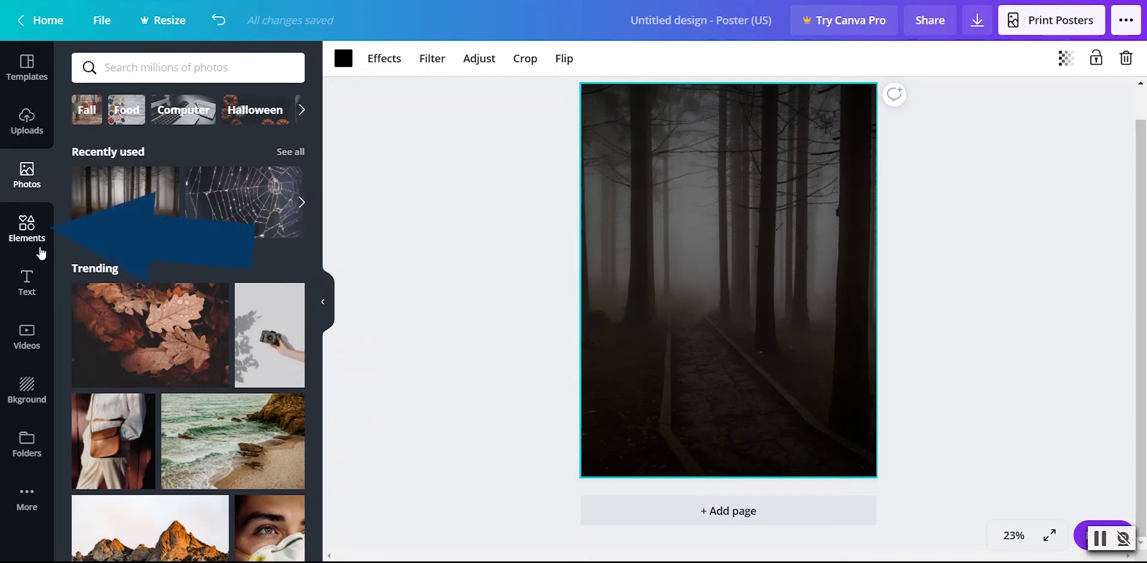
Step: Browse the Elements library and its featured graphics
{"action": "left_click", "coordinate": [15, 236]}
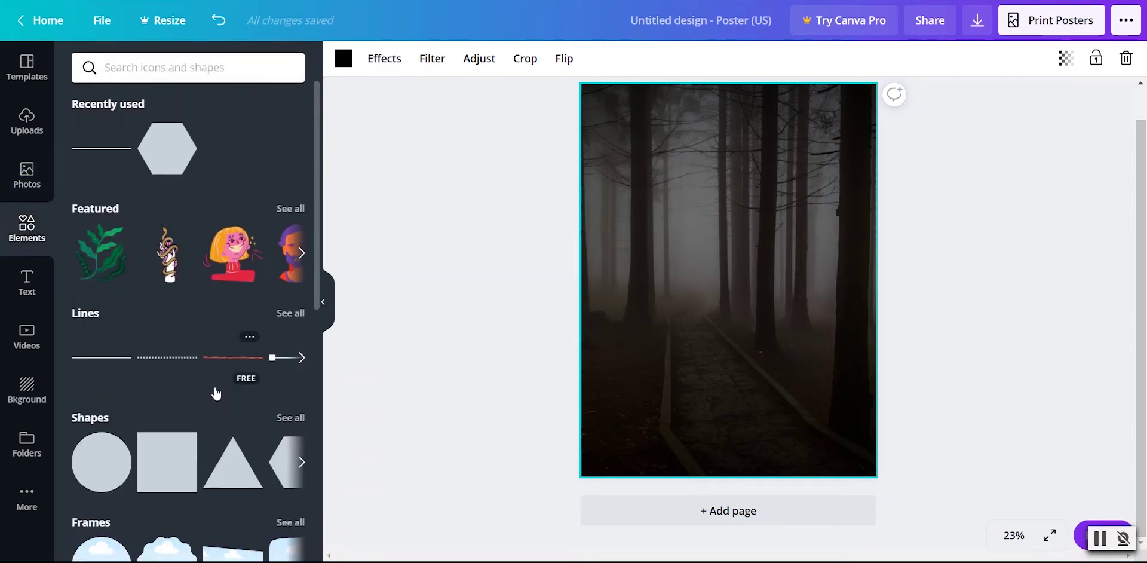
{"action": "scroll", "coordinate": [216, 392], "scroll_direction": "down", "scroll_amount": 2}
{"action": "scroll", "coordinate": [216, 392], "scroll_direction": "down", "scroll_amount": 5}
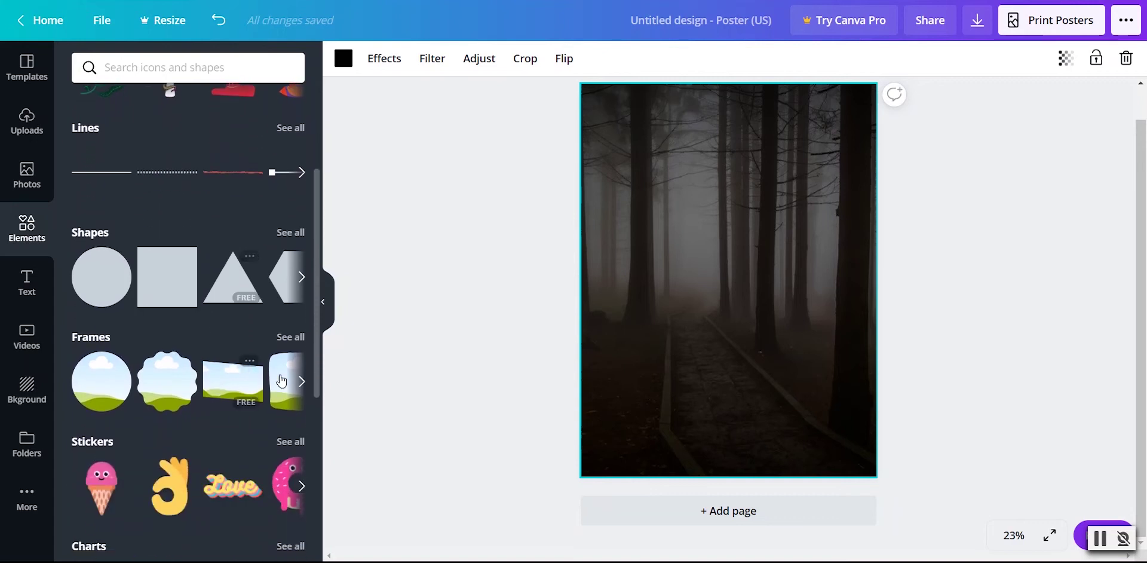
{"action": "scroll", "coordinate": [213, 358], "scroll_direction": "down", "scroll_amount": 10}
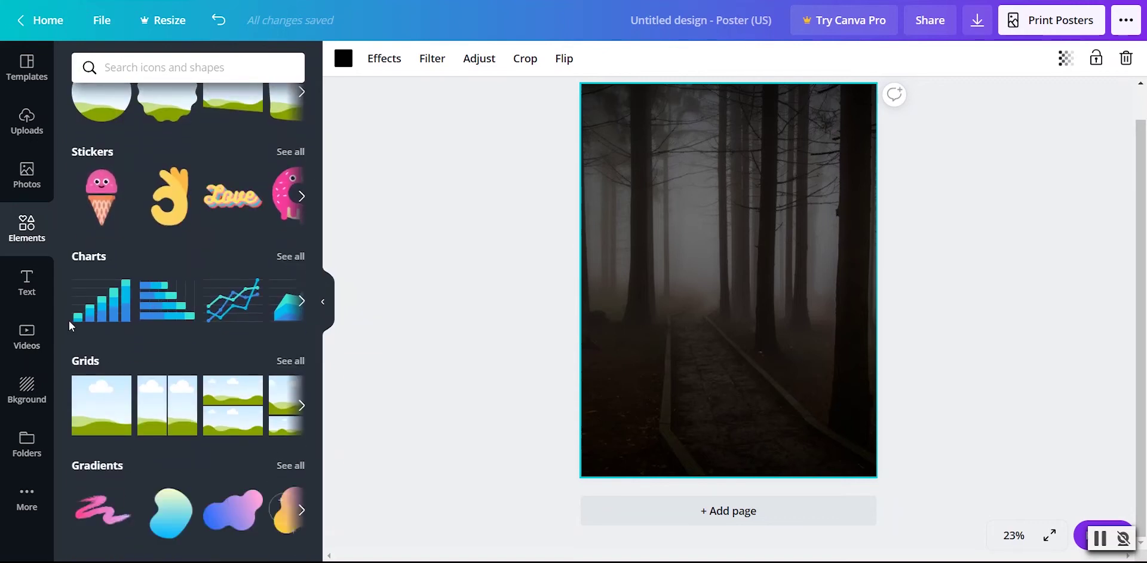
{"action": "scroll", "coordinate": [145, 272], "scroll_direction": "up", "scroll_amount": 13}
{"action": "scroll", "coordinate": [145, 272], "scroll_direction": "up", "scroll_amount": 3}
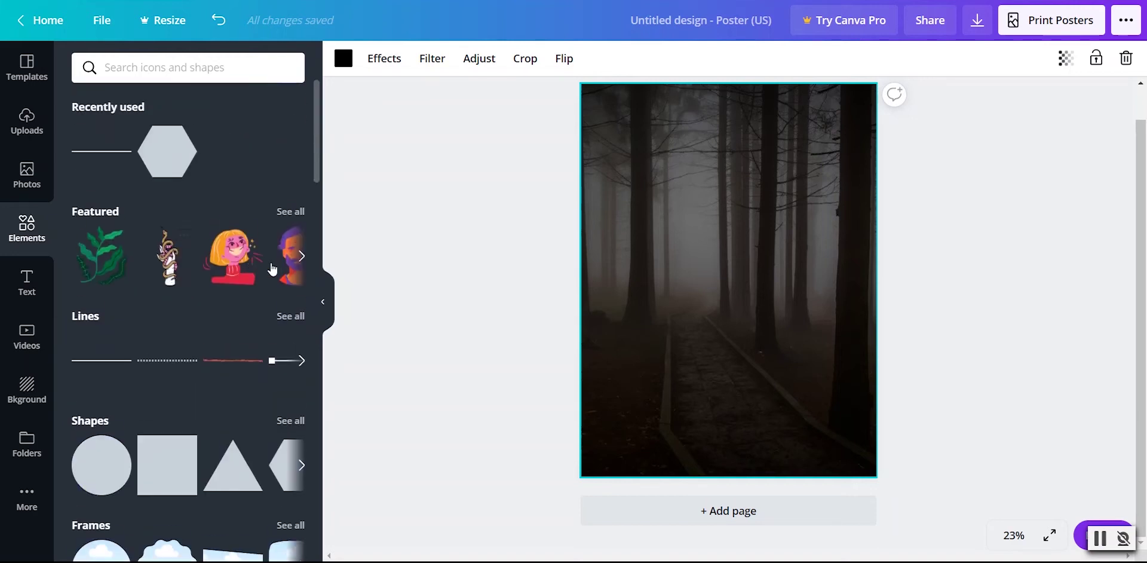
{"action": "left_click", "coordinate": [301, 257]}
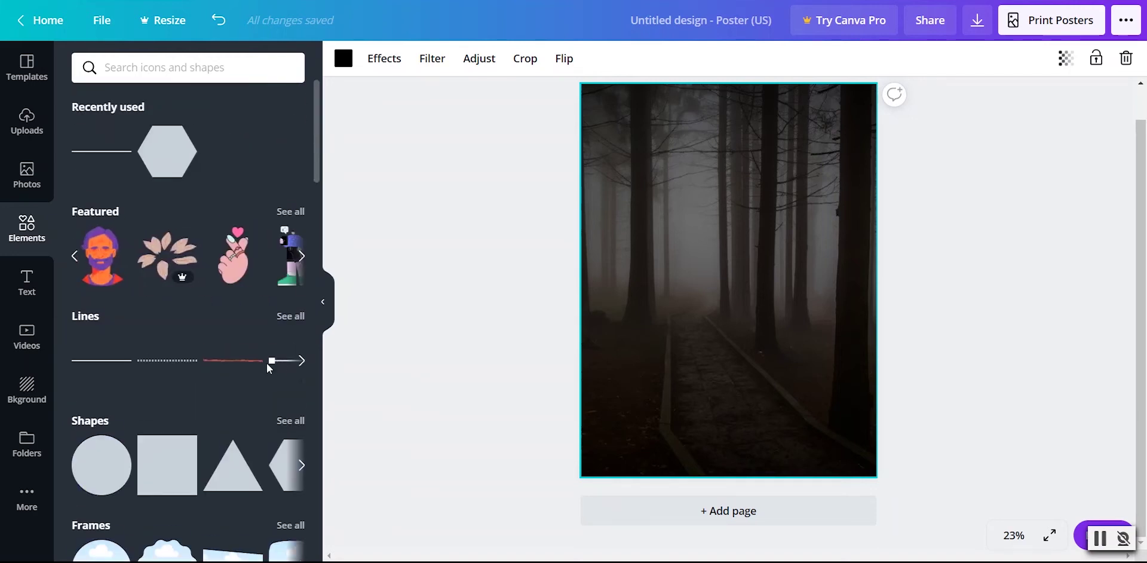
{"action": "scroll", "coordinate": [267, 363], "scroll_direction": "down", "scroll_amount": 2}
{"action": "scroll", "coordinate": [267, 363], "scroll_direction": "down", "scroll_amount": 2}
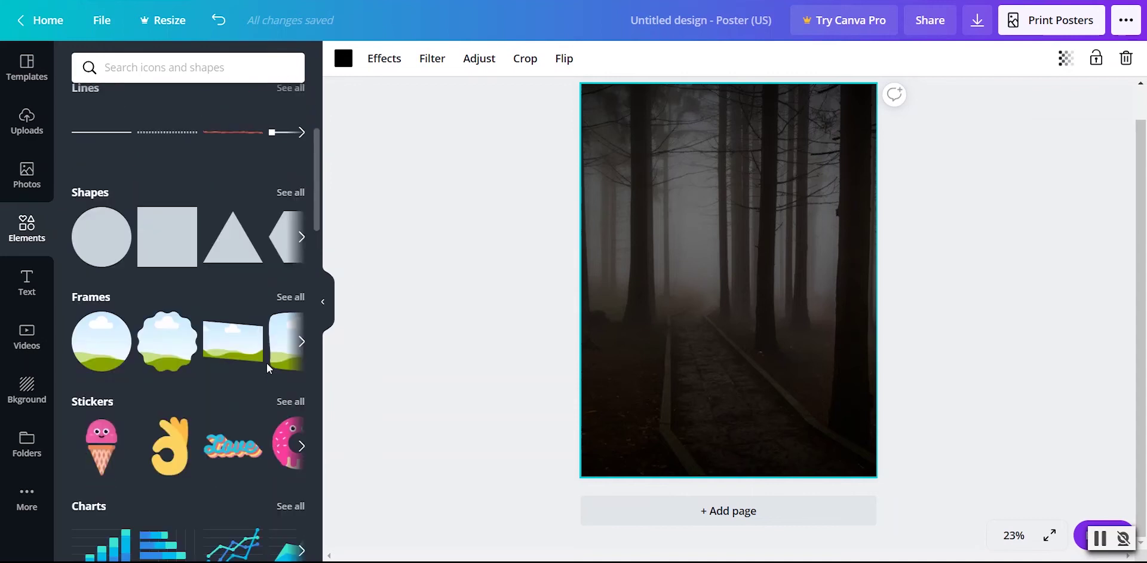
{"action": "scroll", "coordinate": [266, 364], "scroll_direction": "down", "scroll_amount": 1}
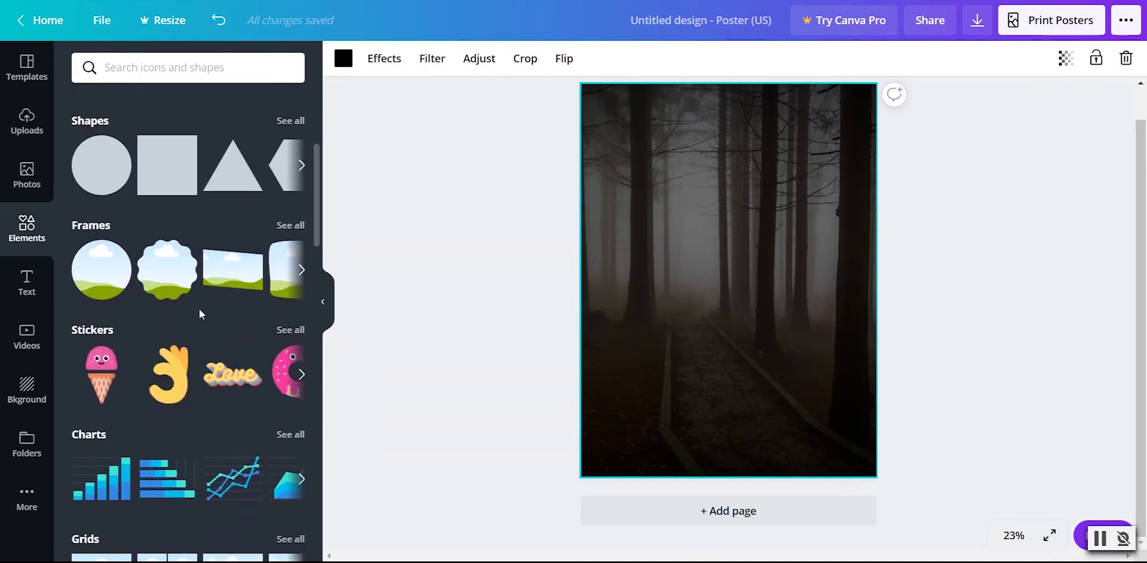
{"action": "scroll", "coordinate": [199, 308], "scroll_direction": "down", "scroll_amount": 3}
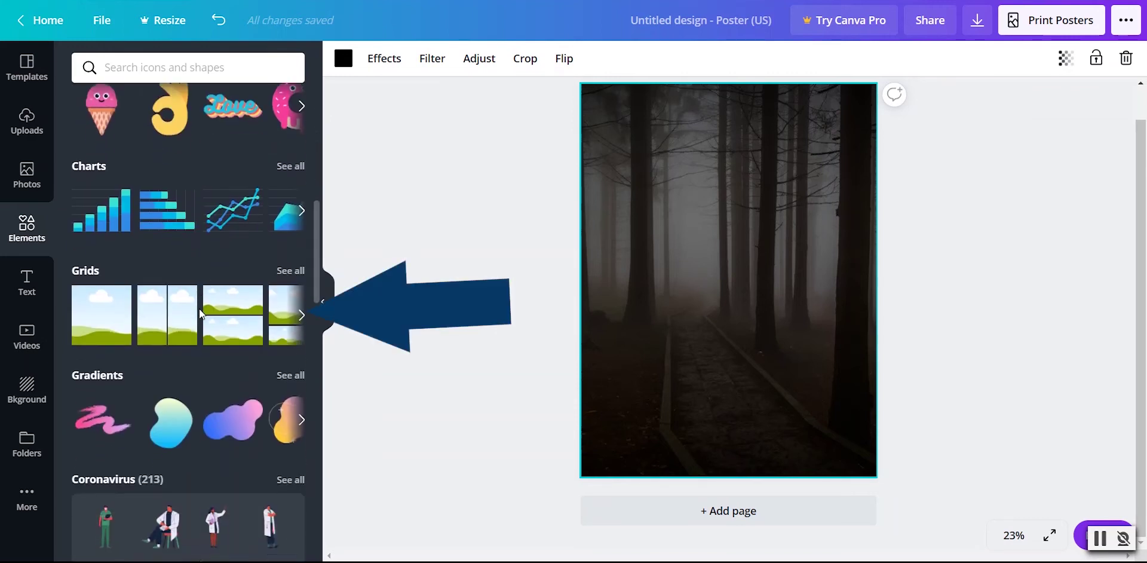
Step: Show all grid layouts and add a five-cell photo grid covering the poster
{"action": "left_click", "coordinate": [302, 315]}
{"action": "left_click", "coordinate": [302, 315]}
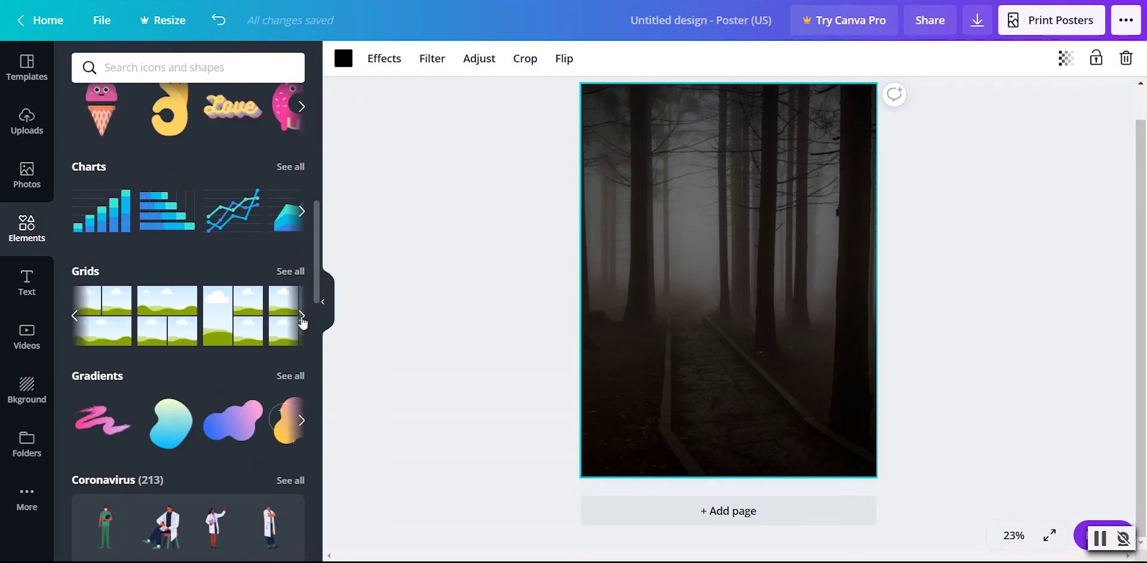
{"action": "left_click", "coordinate": [301, 317]}
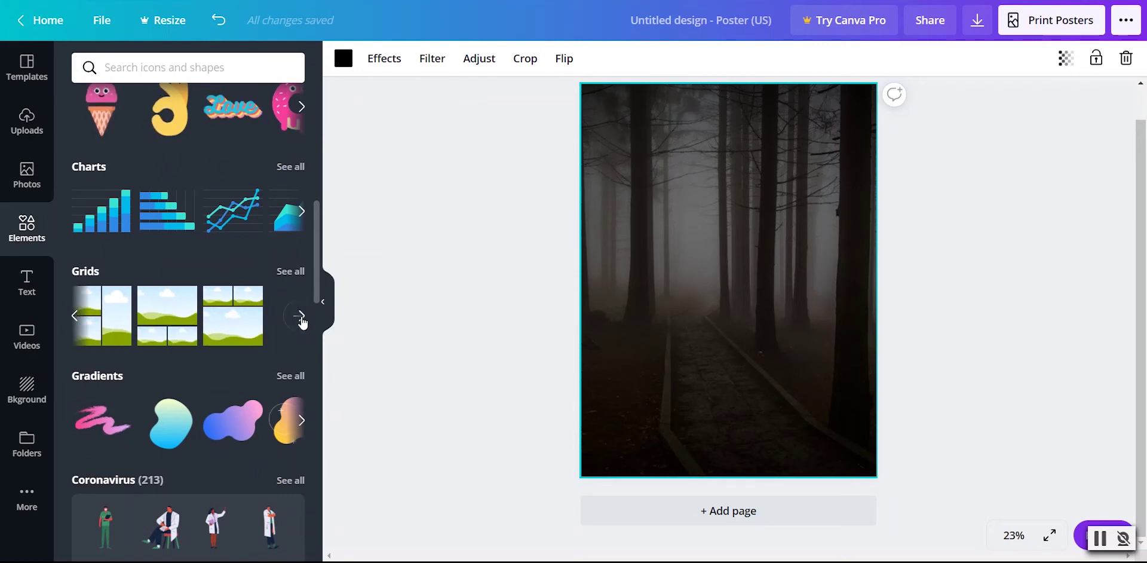
{"action": "left_click", "coordinate": [275, 316]}
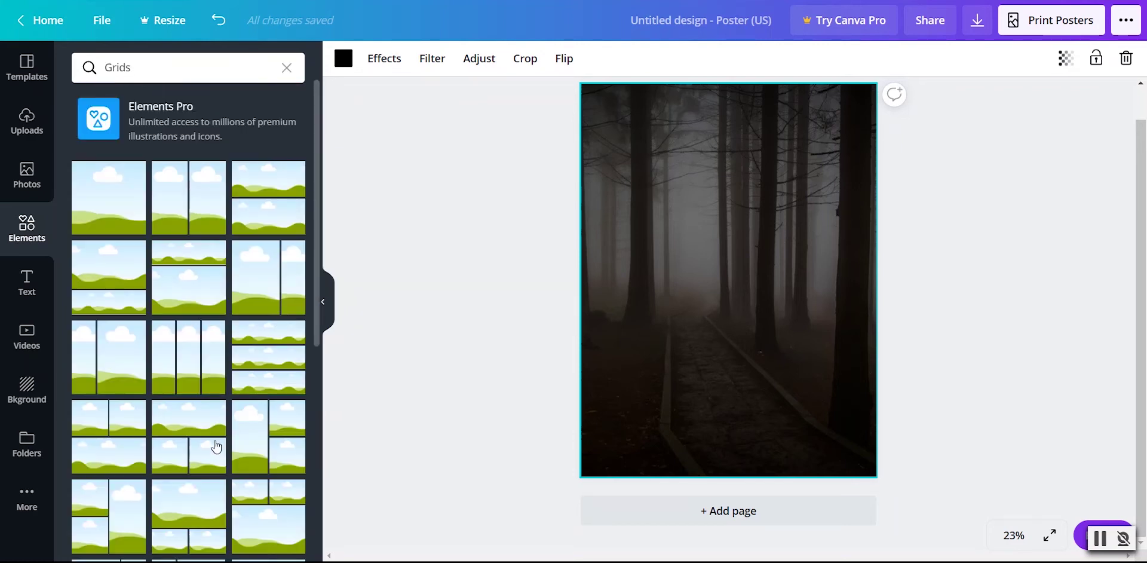
{"action": "scroll", "coordinate": [141, 390], "scroll_direction": "down", "scroll_amount": 10}
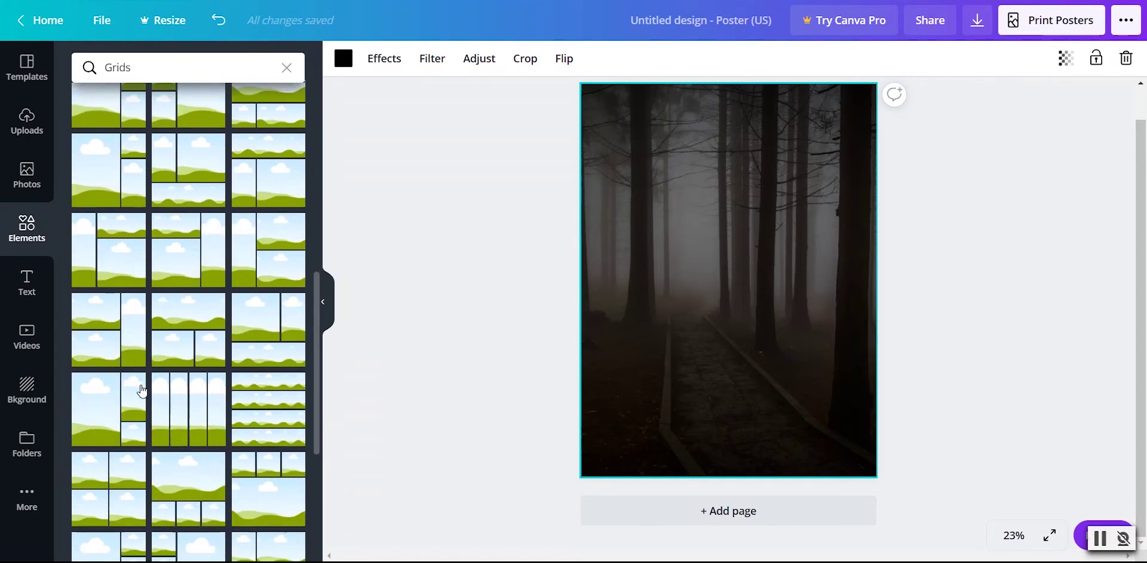
{"action": "scroll", "coordinate": [142, 390], "scroll_direction": "down", "scroll_amount": 5}
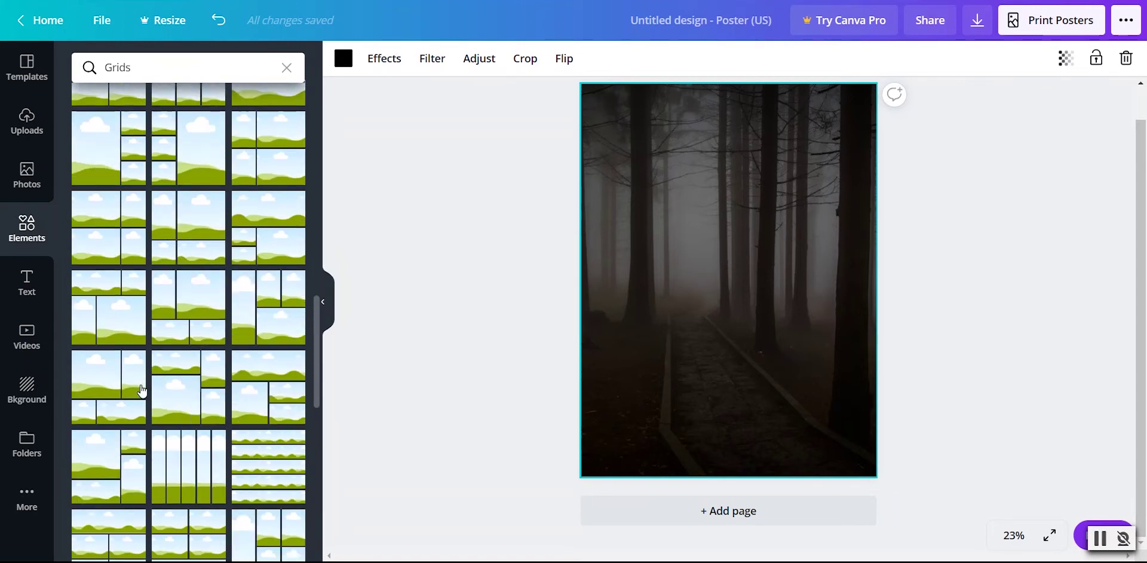
{"action": "scroll", "coordinate": [141, 390], "scroll_direction": "down", "scroll_amount": 3}
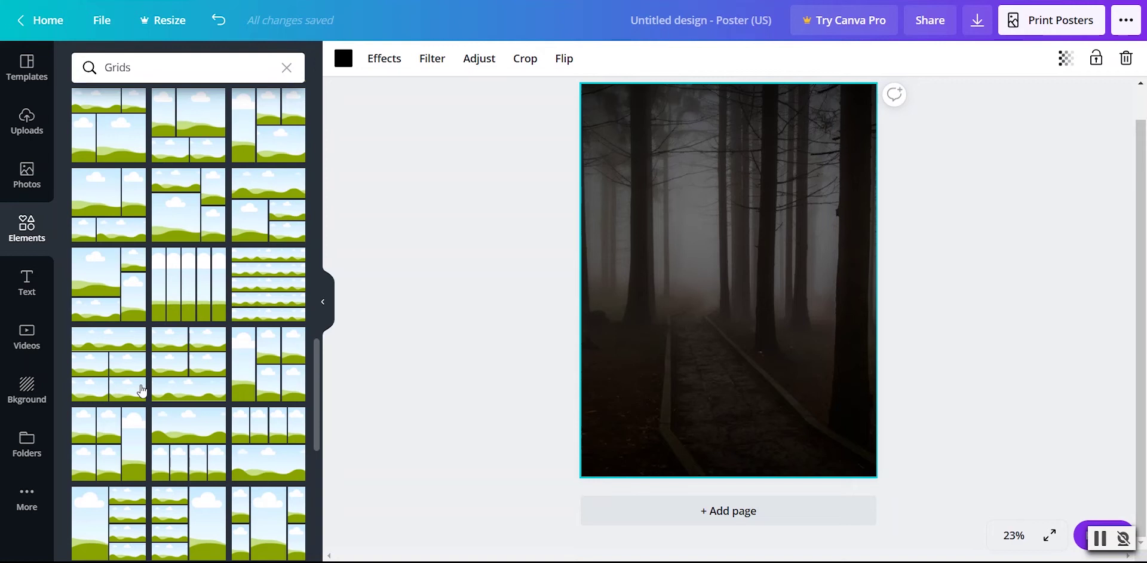
{"action": "scroll", "coordinate": [142, 390], "scroll_direction": "down", "scroll_amount": 3}
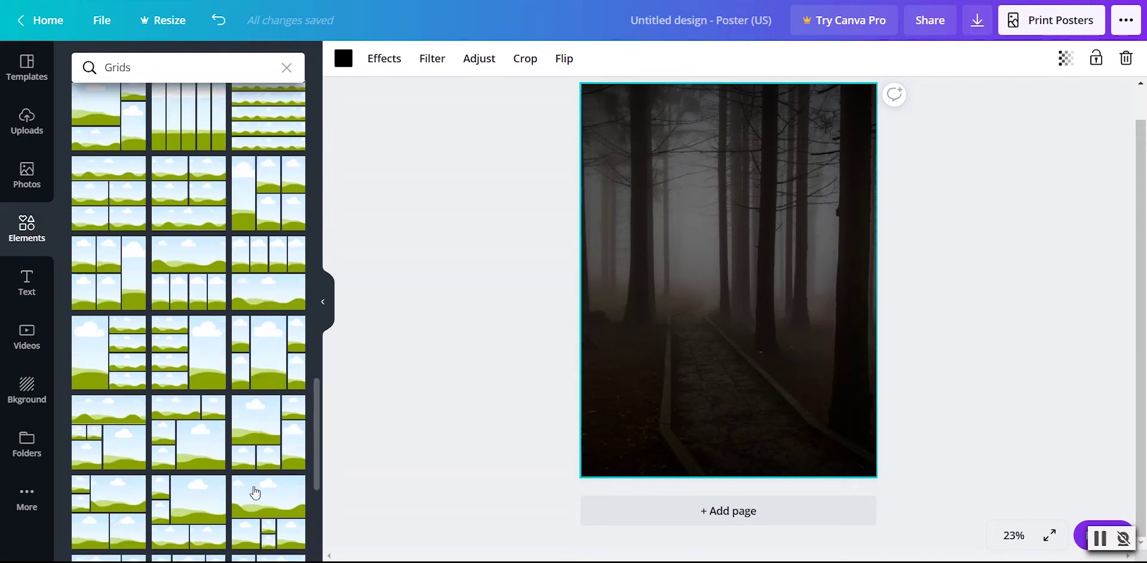
{"action": "left_click", "coordinate": [170, 447]}
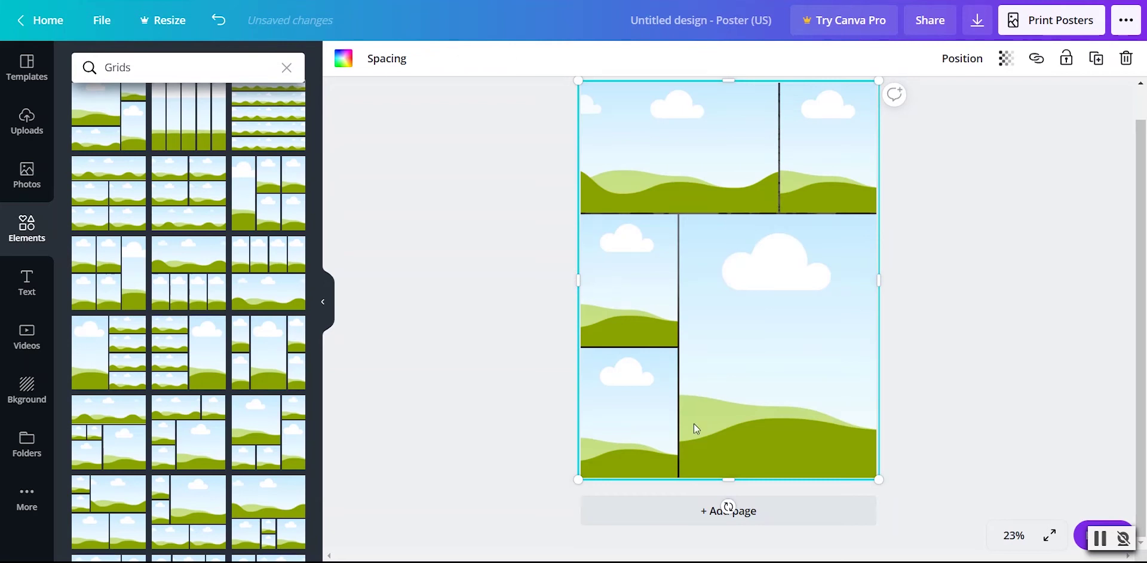
Step: Place the forest photo in the large grid cell and the spiderweb photo top-left
{"action": "left_click", "coordinate": [20, 174]}
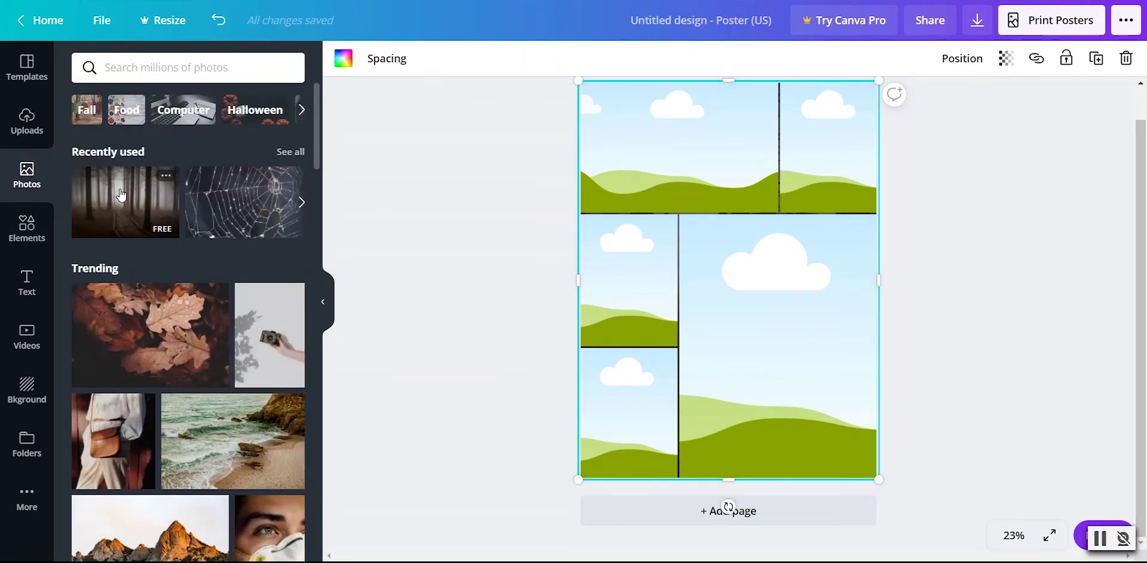
{"action": "left_click_drag", "start_coordinate": [120, 194], "coordinate": [829, 290]}
{"action": "left_click", "coordinate": [302, 202]}
{"action": "left_click_drag", "start_coordinate": [138, 202], "coordinate": [623, 159]}
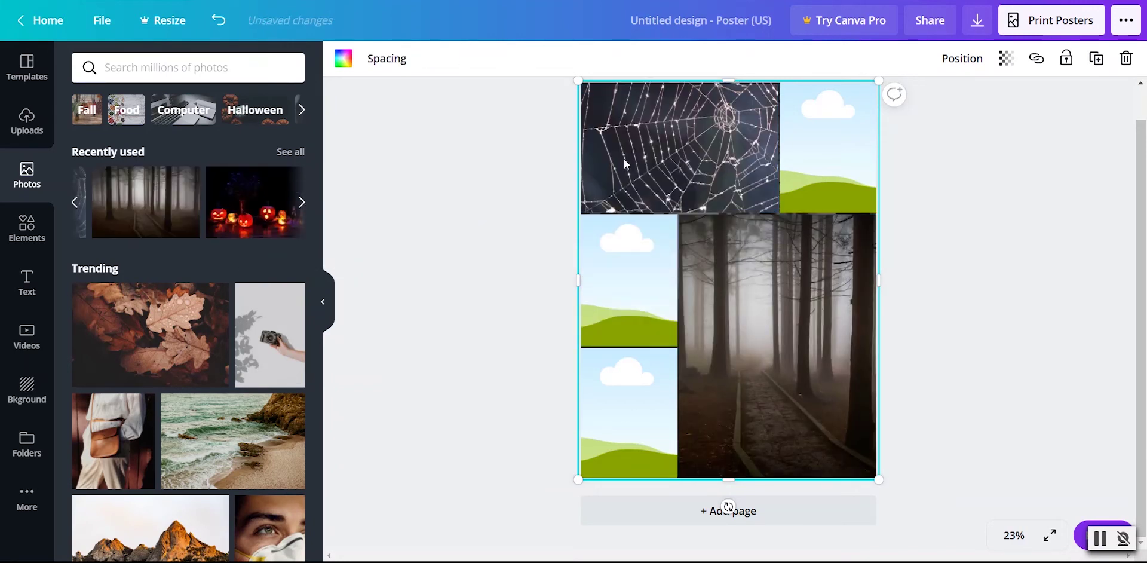
{"action": "left_click", "coordinate": [611, 273]}
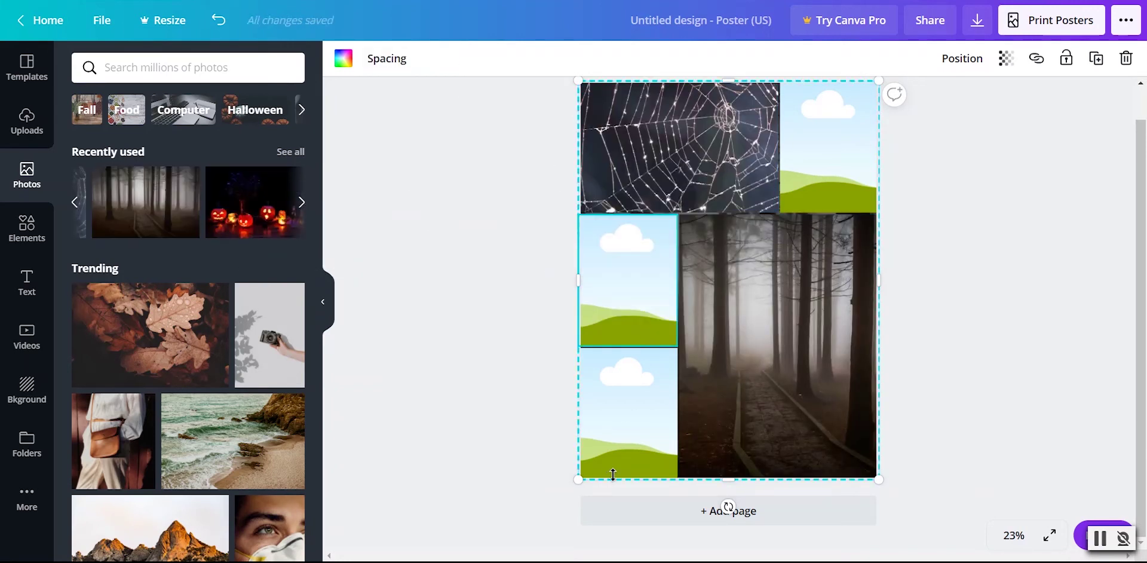
{"action": "left_click", "coordinate": [611, 410]}
{"action": "left_click", "coordinate": [631, 278]}
Step: Colour the middle-left grid cell black and the bottom-left and top-right cells mid-grey
{"action": "left_click", "coordinate": [343, 60]}
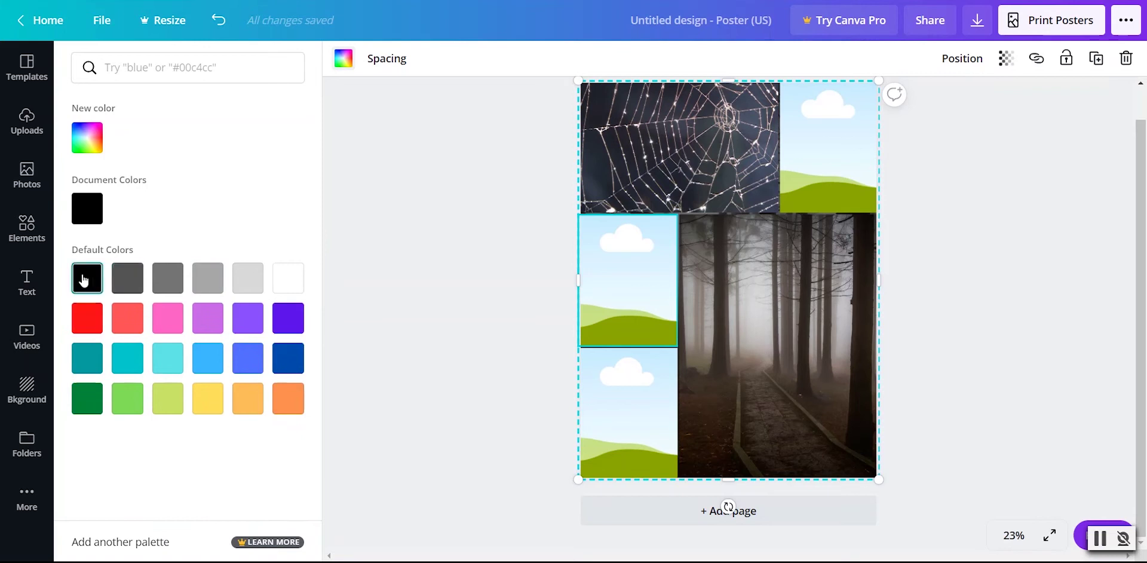
{"action": "left_click", "coordinate": [83, 280]}
{"action": "left_click", "coordinate": [672, 427]}
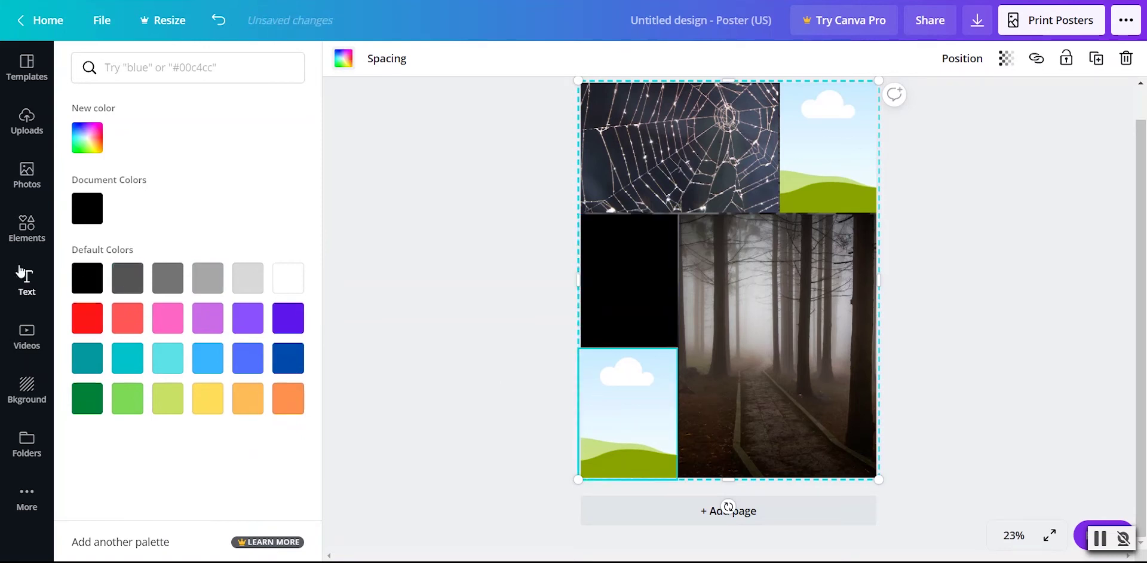
{"action": "left_click", "coordinate": [204, 279]}
{"action": "left_click", "coordinate": [247, 282]}
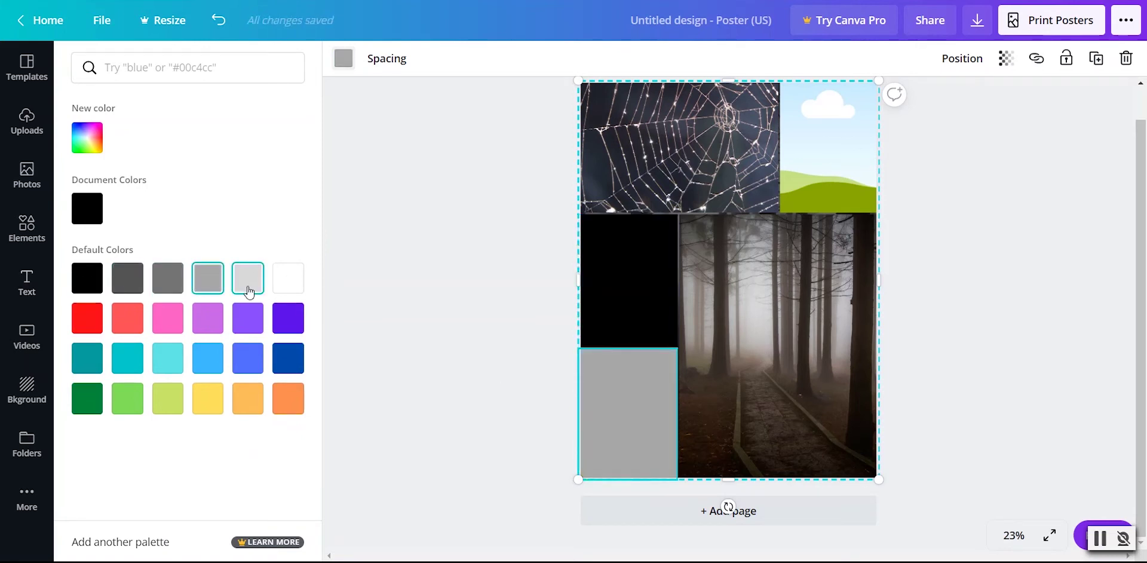
{"action": "left_click", "coordinate": [171, 292]}
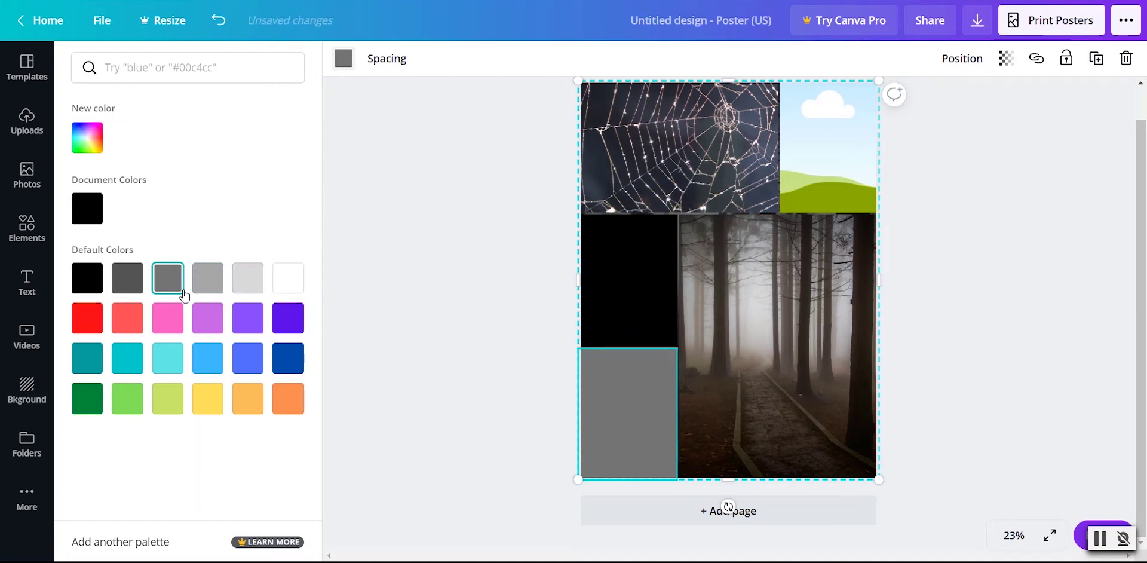
{"action": "left_click", "coordinate": [828, 163]}
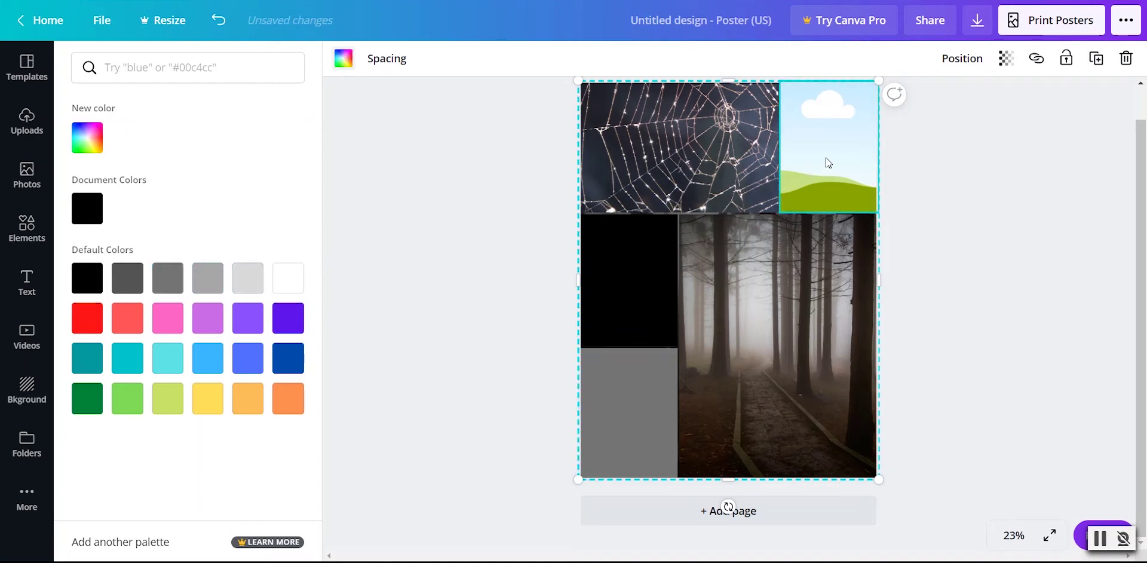
{"action": "left_click", "coordinate": [167, 288]}
{"action": "left_click", "coordinate": [746, 281]}
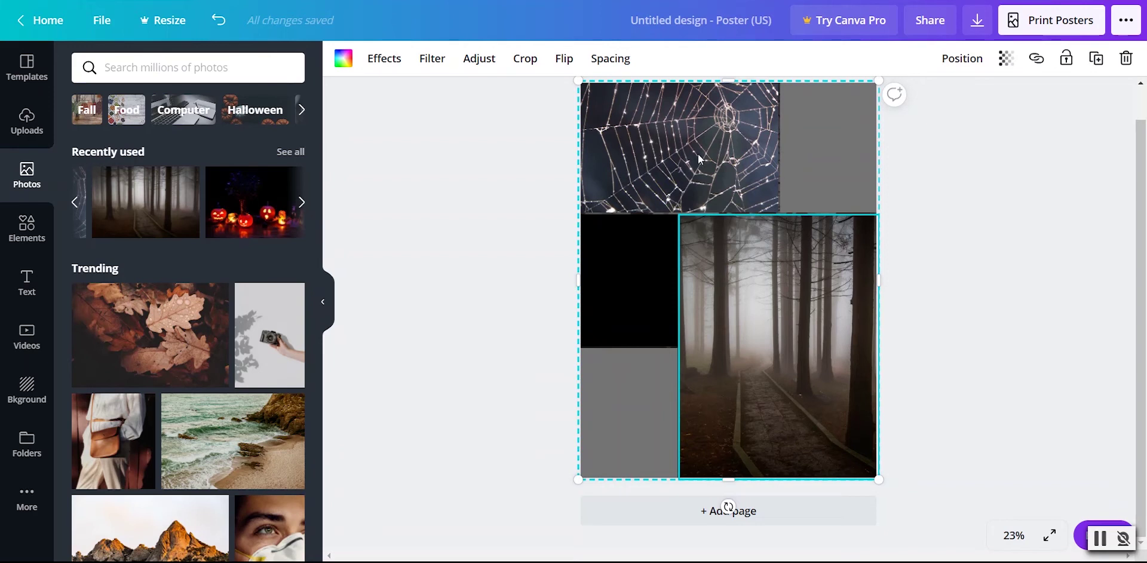
Step: Apply the Greyscale filter to the spider-web photo
{"action": "left_click", "coordinate": [650, 267]}
{"action": "left_click", "coordinate": [672, 181]}
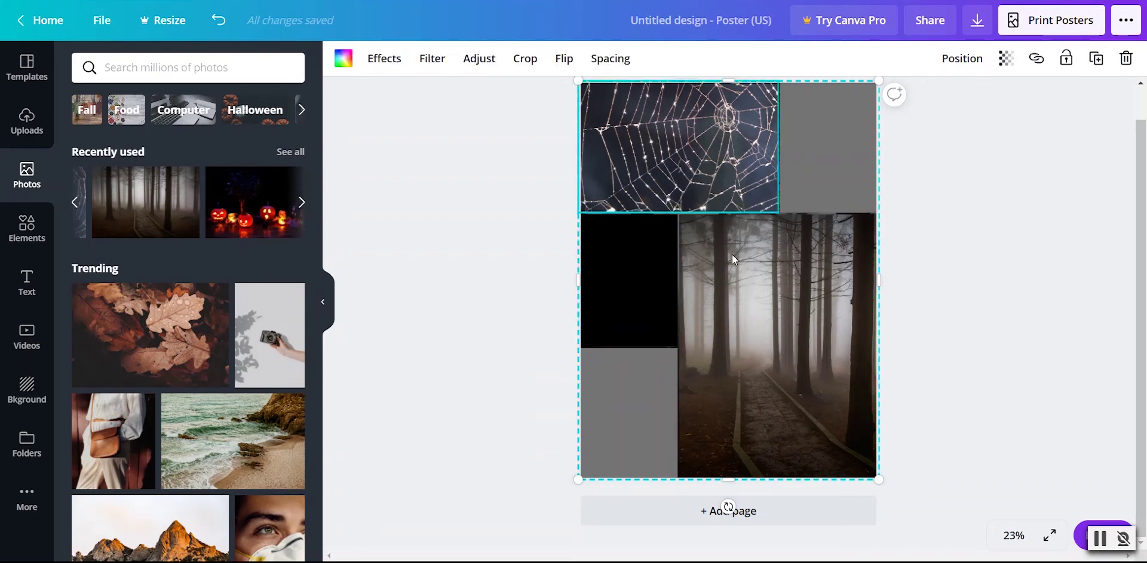
{"action": "left_click", "coordinate": [733, 273]}
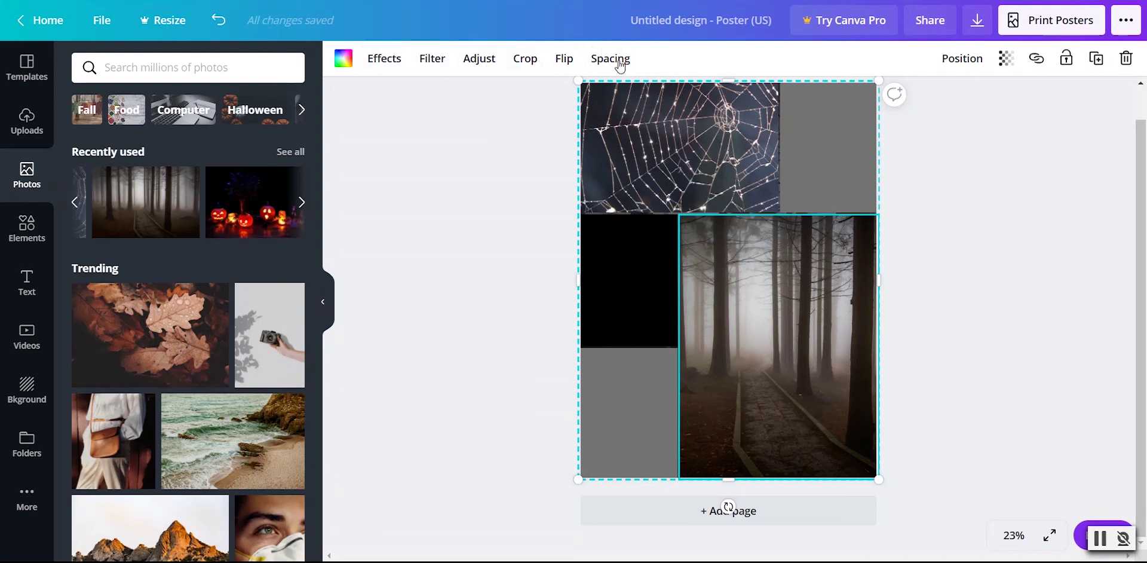
{"action": "left_click", "coordinate": [800, 177]}
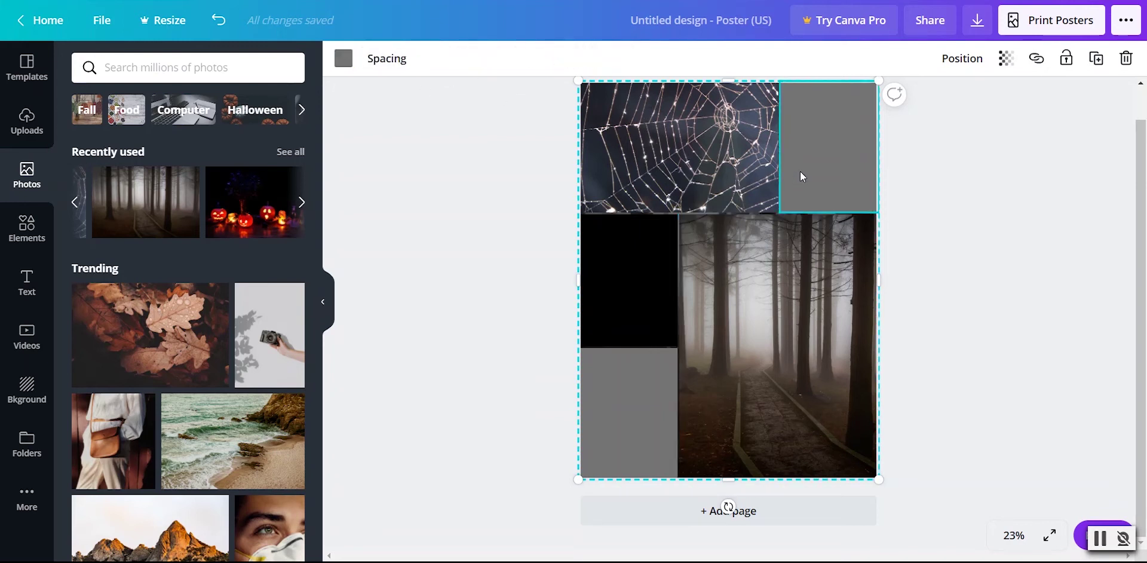
{"action": "left_click", "coordinate": [743, 173]}
{"action": "left_click", "coordinate": [438, 62]}
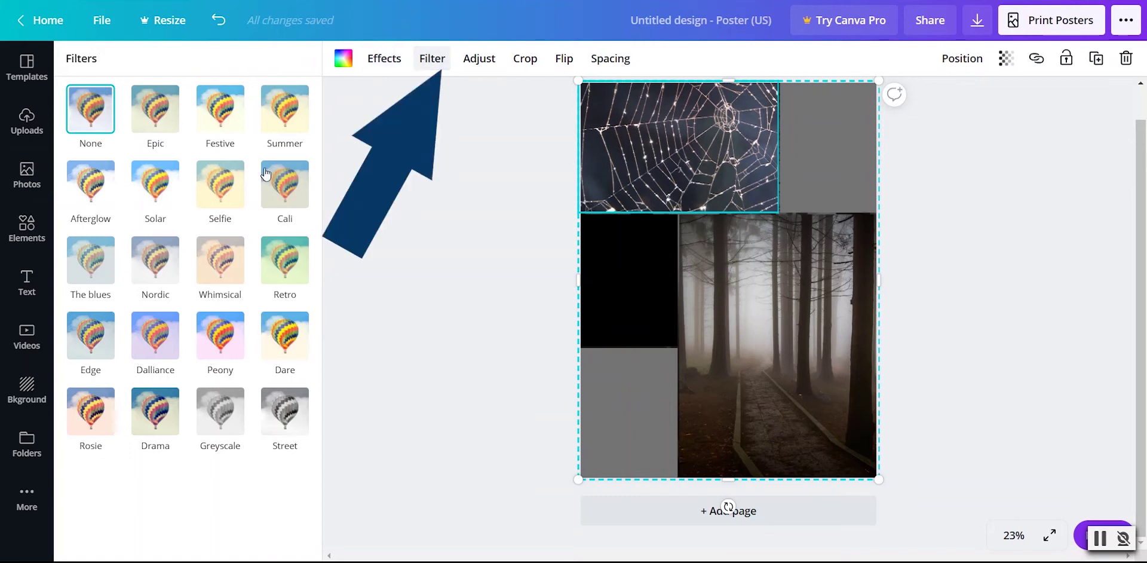
{"action": "left_click", "coordinate": [220, 418]}
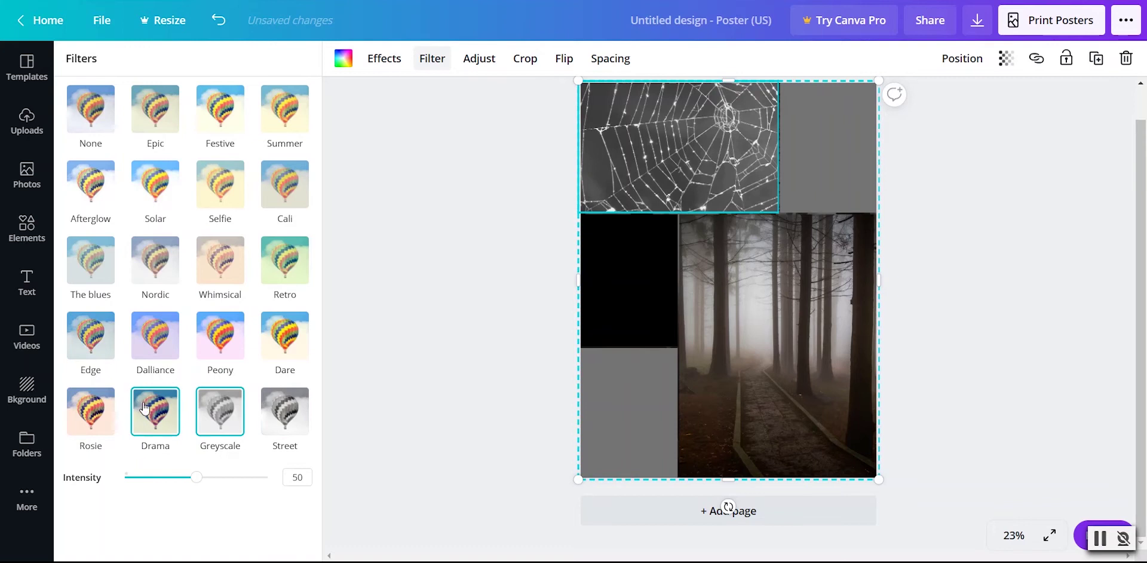
Step: Try Drama, Whimsical, Peony, The blues and Summer on the spider-web photo, settling on Street
{"action": "left_click", "coordinate": [148, 412]}
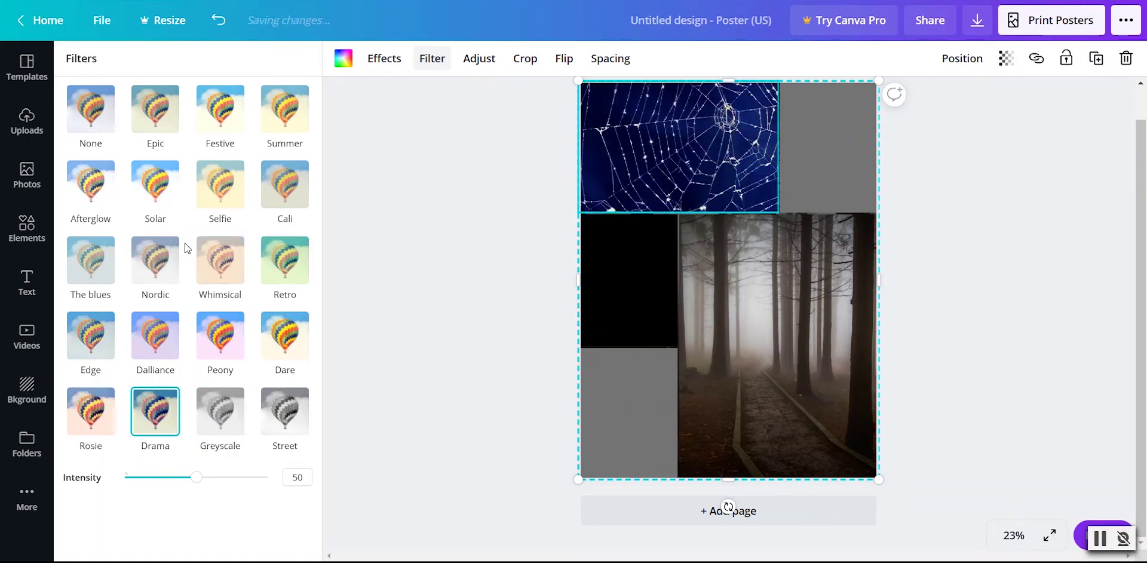
{"action": "left_click", "coordinate": [220, 266]}
{"action": "left_click", "coordinate": [214, 382]}
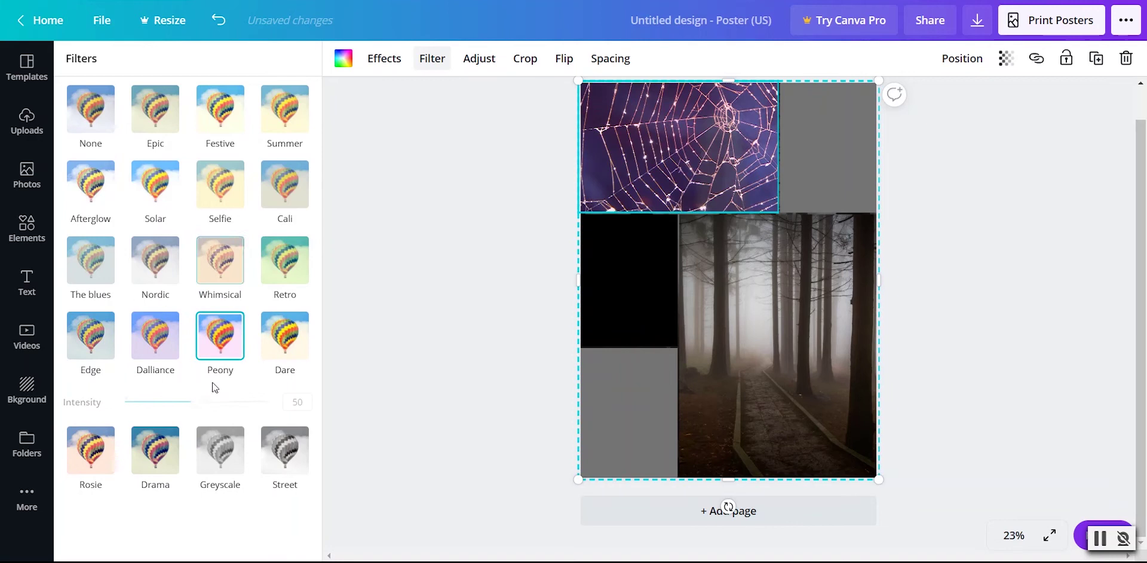
{"action": "left_click", "coordinate": [89, 263]}
{"action": "left_click", "coordinate": [285, 110]}
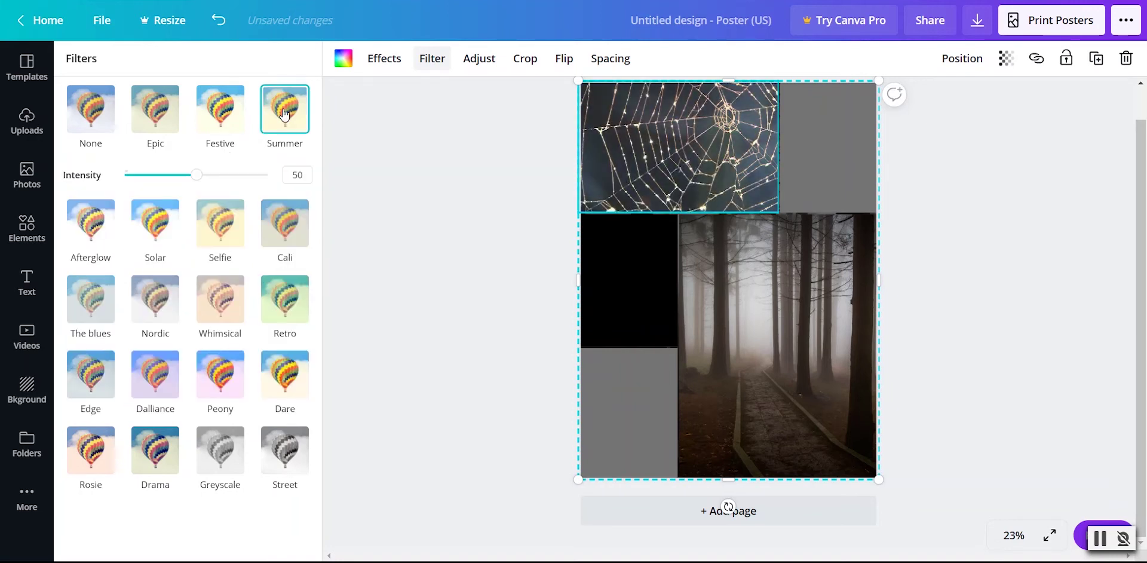
{"action": "left_click", "coordinate": [285, 451]}
Step: Give the forest photo the Greyscale filter after trying Street
{"action": "left_click", "coordinate": [760, 389]}
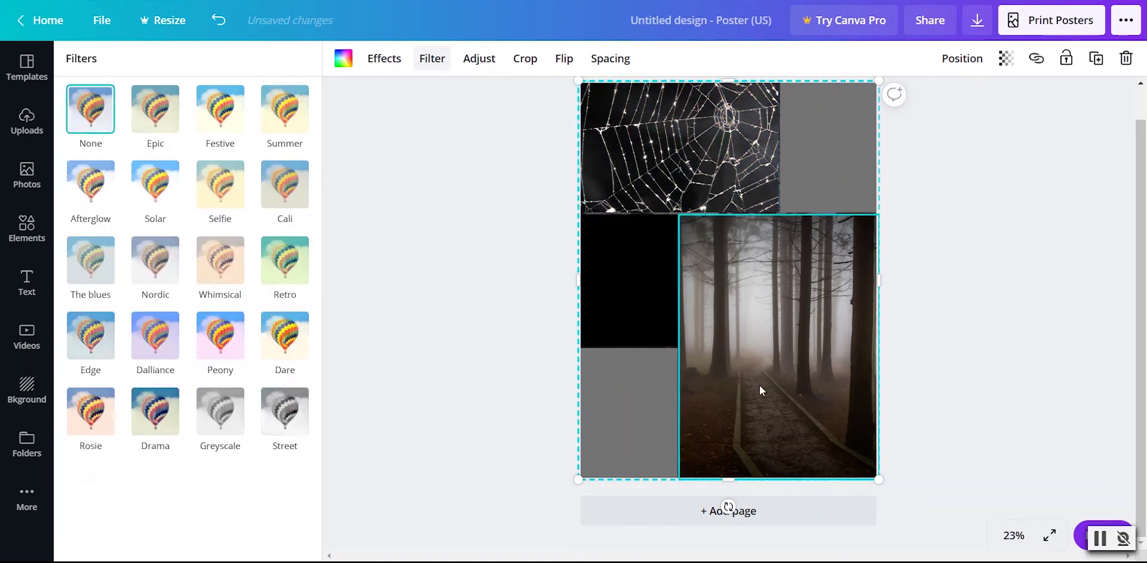
{"action": "left_click", "coordinate": [285, 418]}
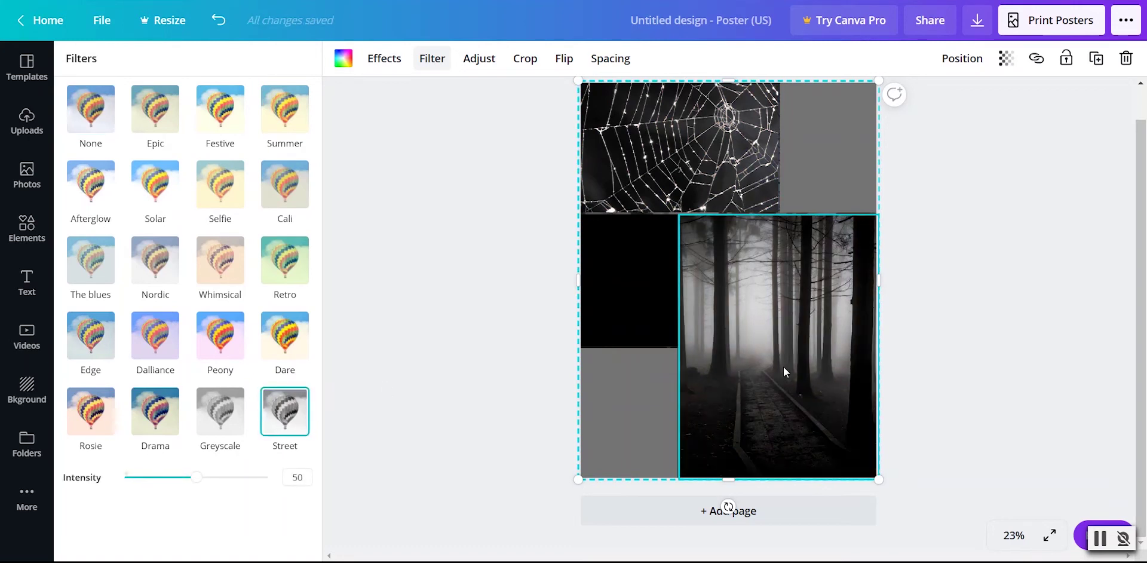
{"action": "left_click", "coordinate": [220, 416]}
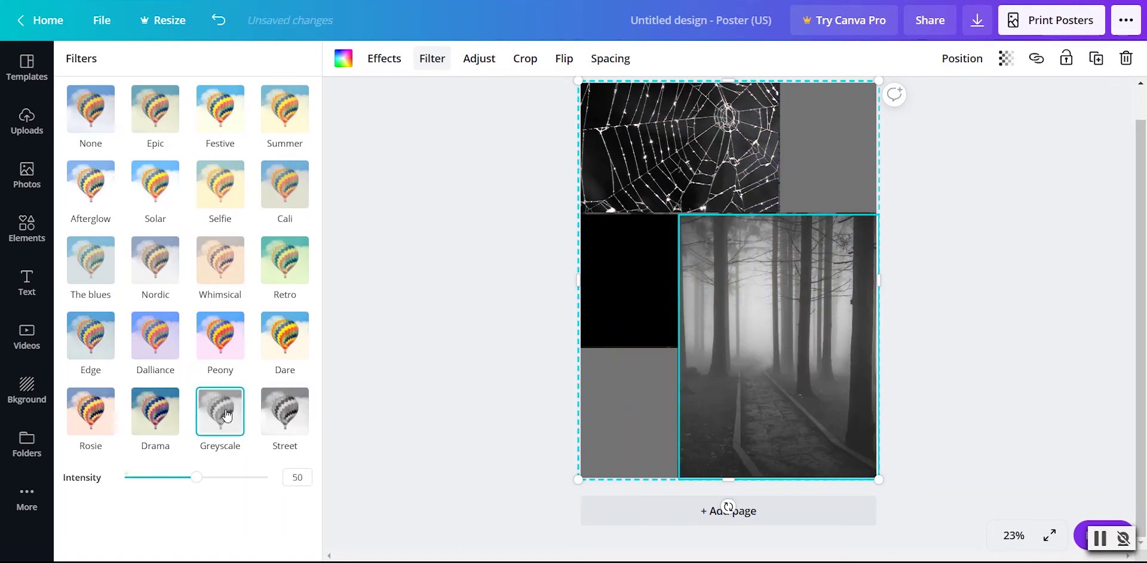
Step: Set the forest photo's brightness to 16 and contrast to 15, then reposition it within its cell
{"action": "left_click", "coordinate": [481, 60]}
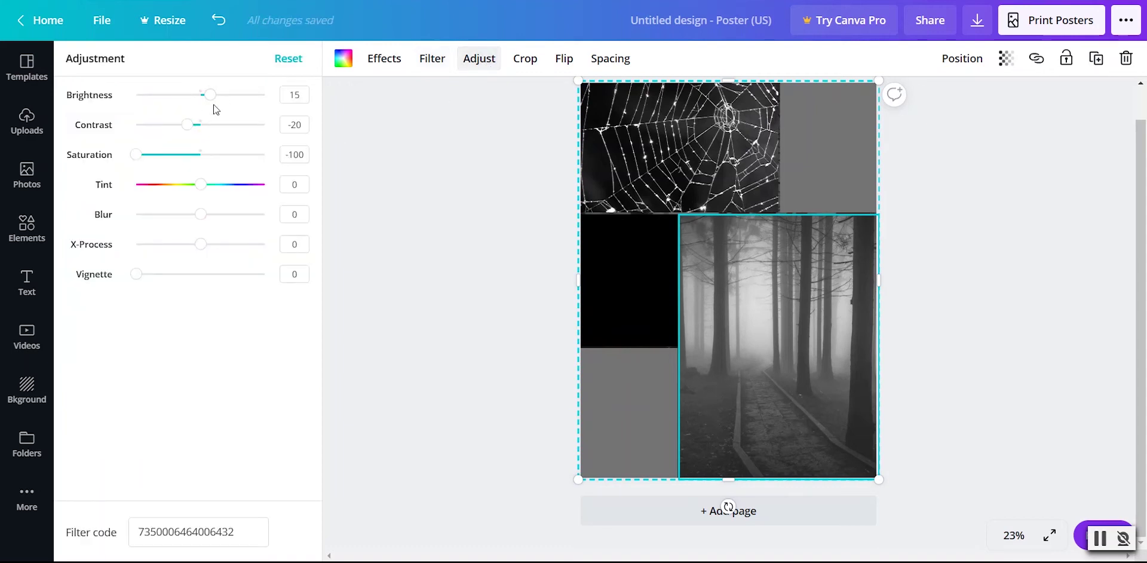
{"action": "mouse_move", "coordinate": [212, 104]}
{"action": "left_mouse_down"}
{"action": "mouse_move", "coordinate": [243, 105]}
{"action": "mouse_move", "coordinate": [211, 102]}
{"action": "mouse_move", "coordinate": [218, 123]}
{"action": "mouse_move", "coordinate": [162, 123]}
{"action": "mouse_move", "coordinate": [223, 126]}
{"action": "mouse_move", "coordinate": [210, 124]}
{"action": "left_mouse_up"}
{"action": "mouse_move", "coordinate": [201, 184]}
{"action": "left_mouse_down"}
{"action": "mouse_move", "coordinate": [254, 200]}
{"action": "mouse_move", "coordinate": [141, 184]}
{"action": "mouse_move", "coordinate": [200, 184]}
{"action": "left_mouse_up"}
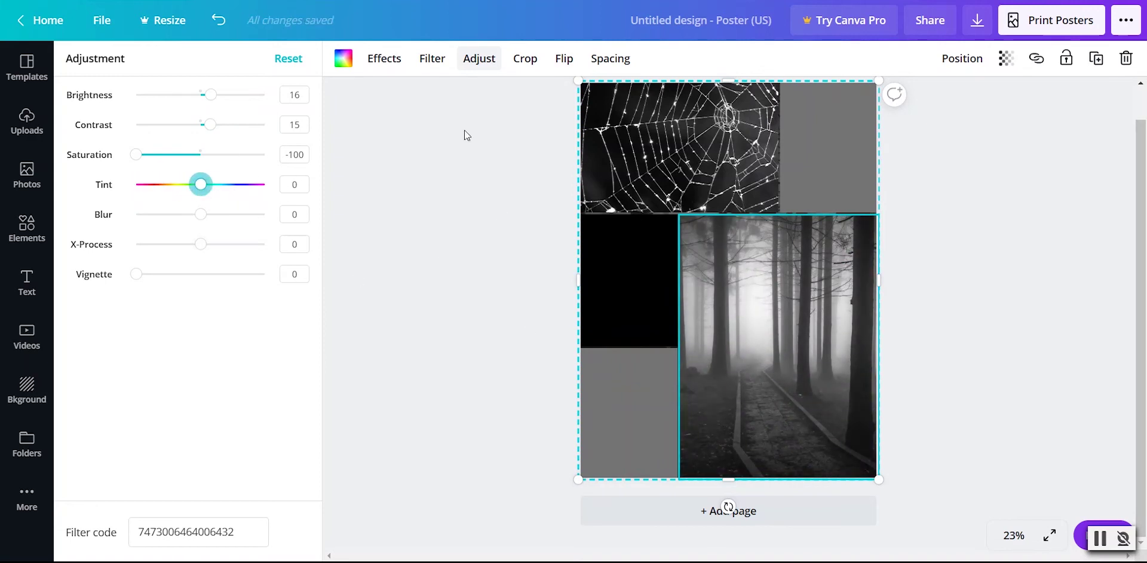
{"action": "left_click", "coordinate": [525, 58]}
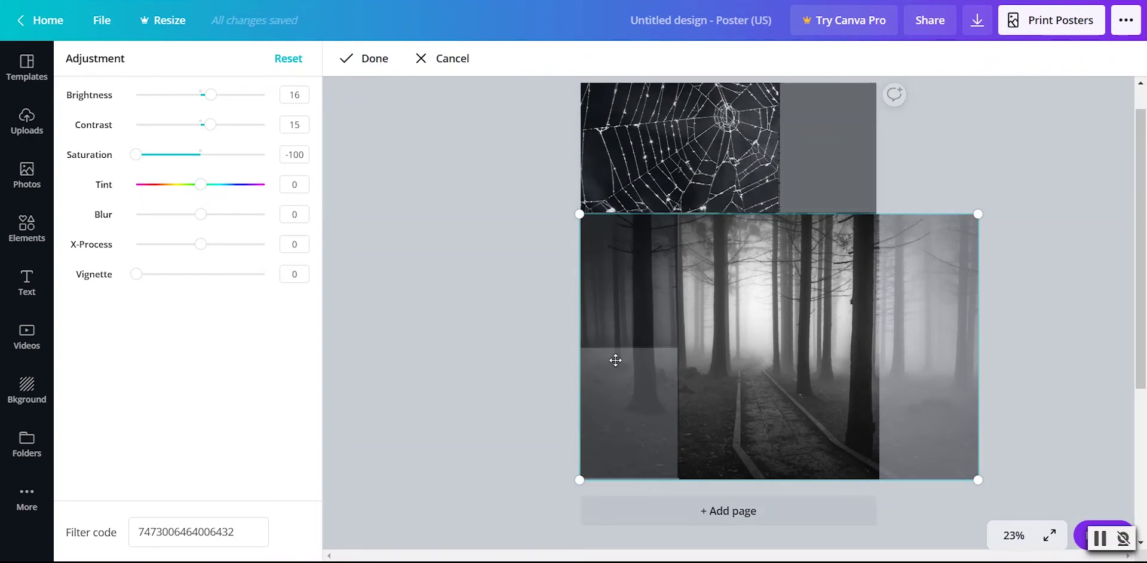
{"action": "left_click_drag", "start_coordinate": [753, 400], "coordinate": [781, 423]}
Step: Confirm the crop and mirror the forest photo horizontally, undoing a vertical flip
{"action": "key", "text": "Return"}
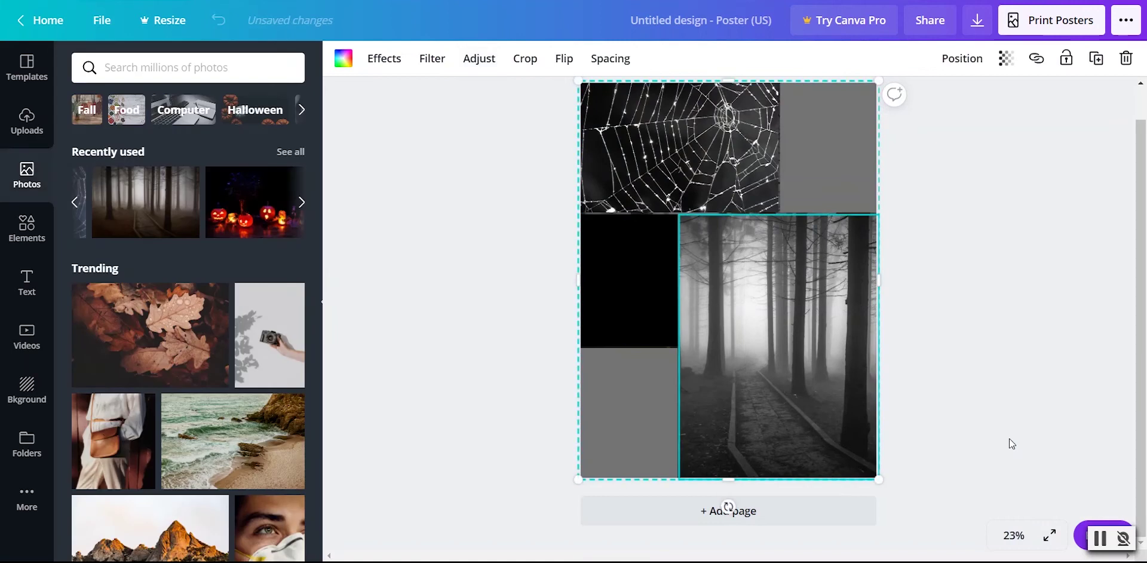
{"action": "left_click", "coordinate": [565, 59]}
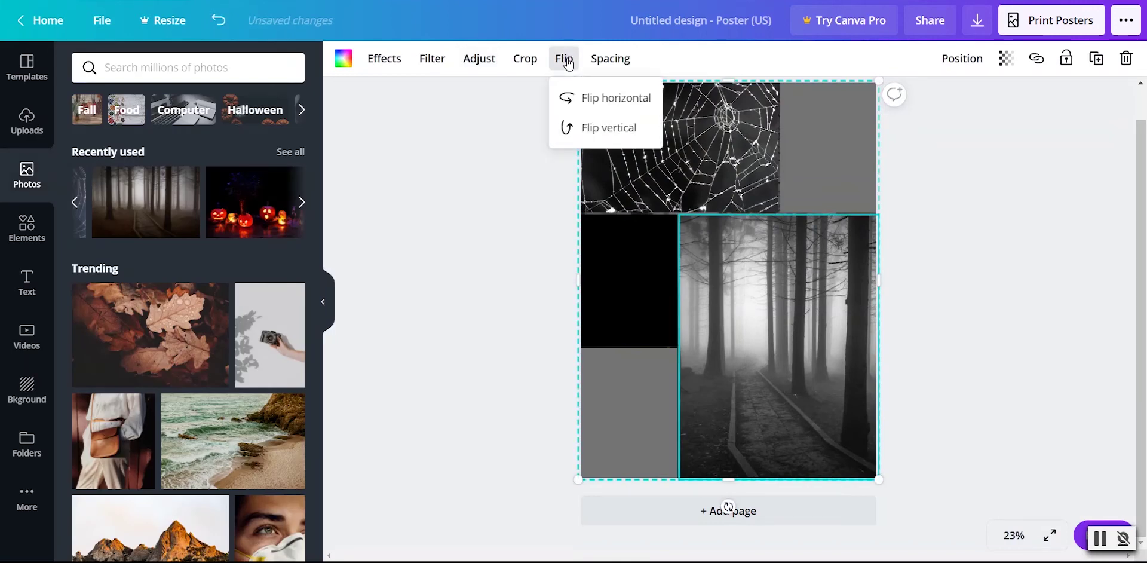
{"action": "left_click", "coordinate": [596, 99]}
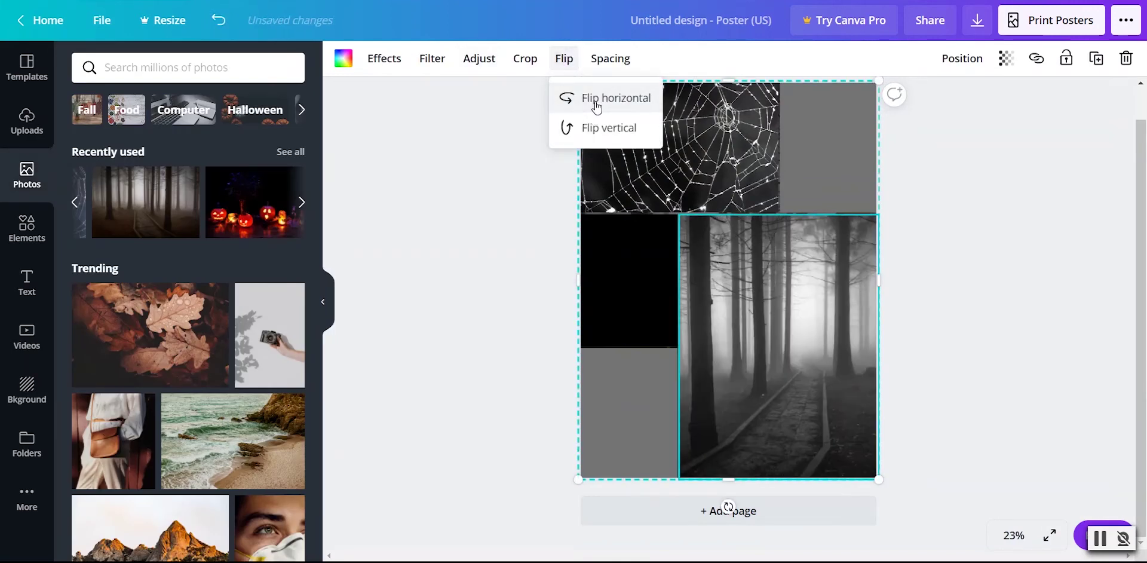
{"action": "left_click", "coordinate": [596, 130]}
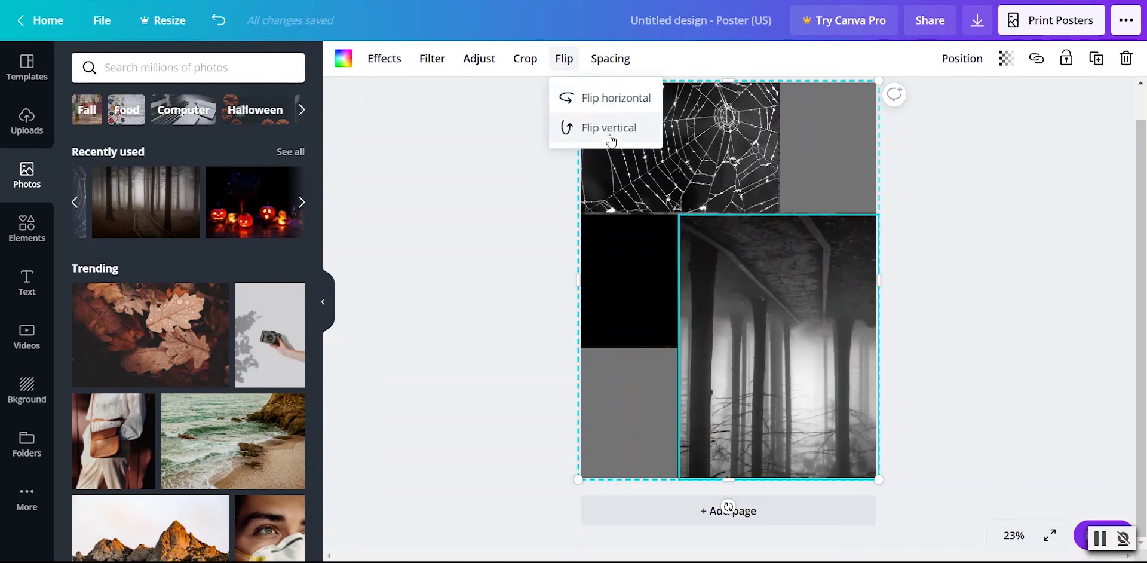
{"action": "key", "text": "ctrl+z"}
Step: Test wider grid spacing, then return the spacing to 0 and deselect the grid
{"action": "left_click", "coordinate": [610, 59]}
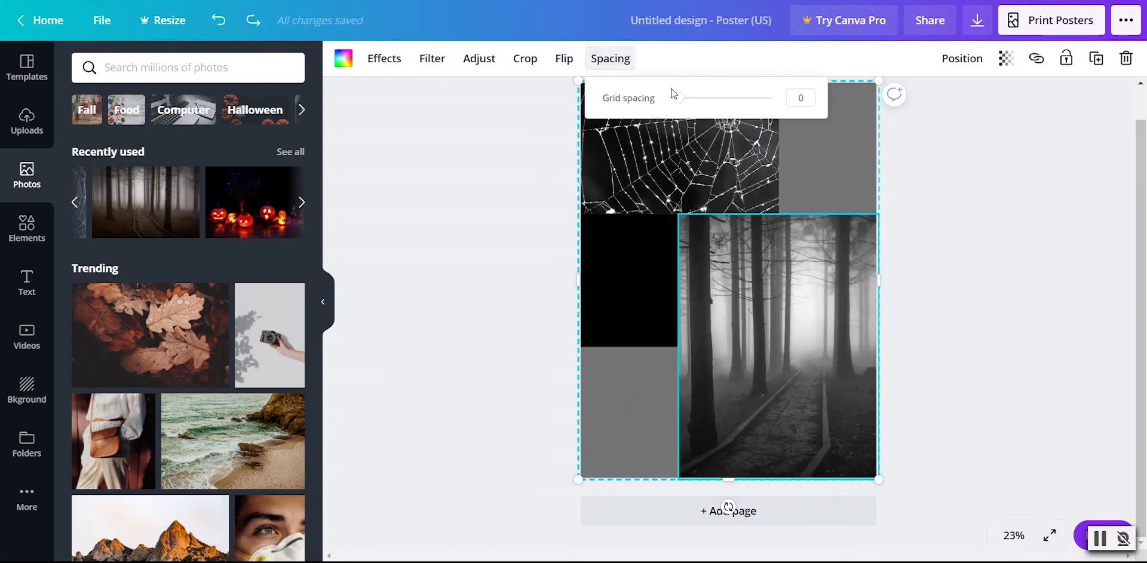
{"action": "left_click_drag", "start_coordinate": [677, 99], "coordinate": [777, 113]}
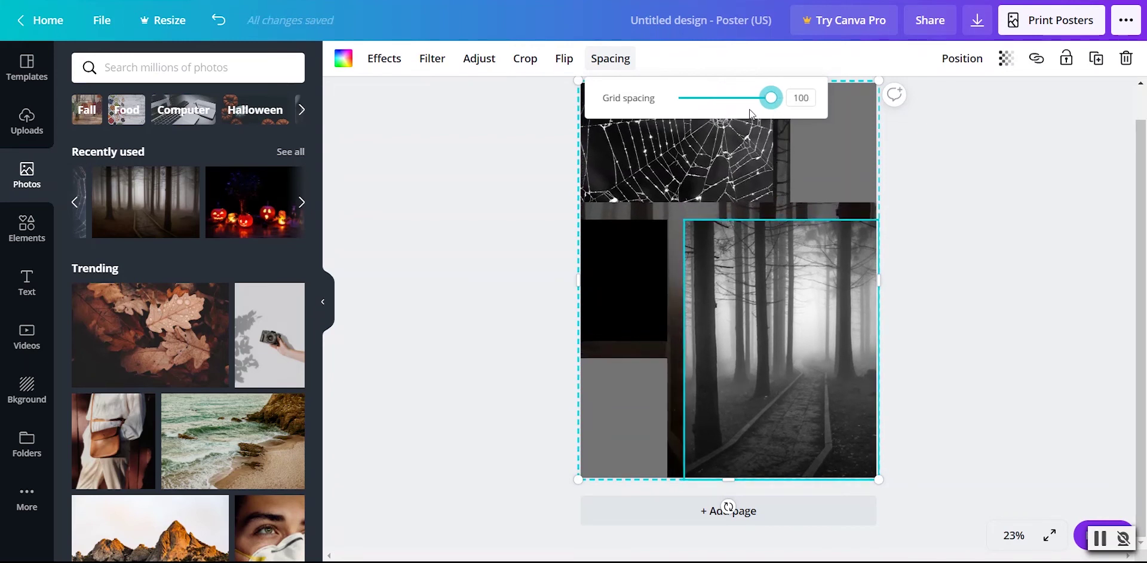
{"action": "left_click_drag", "start_coordinate": [770, 99], "coordinate": [675, 104]}
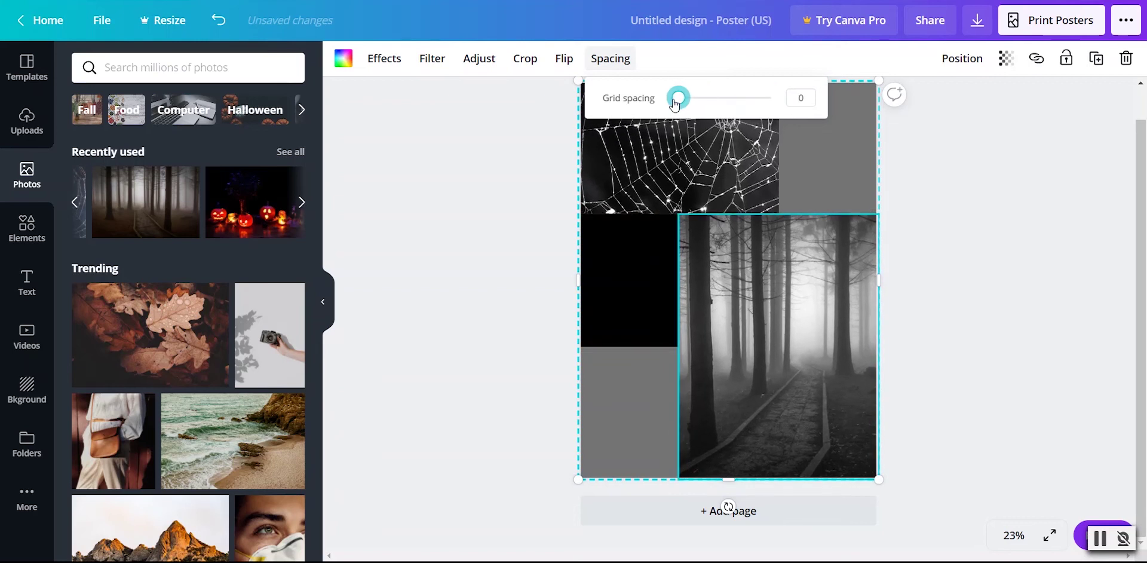
{"action": "left_click", "coordinate": [560, 165]}
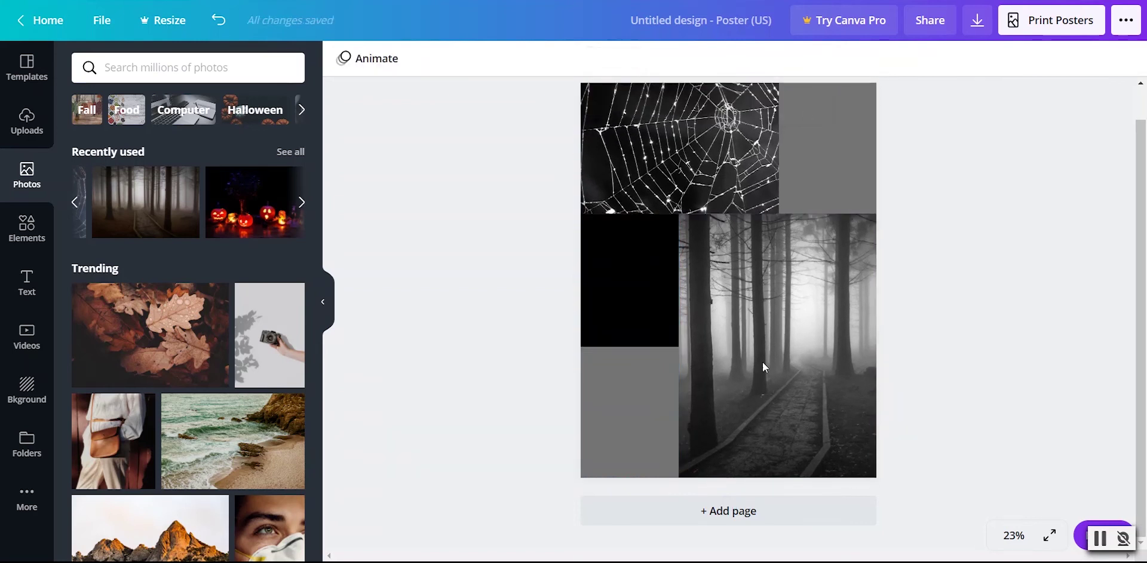
Step: Browse the Text panel's ready-made text designs to find the orange BOO! template
{"action": "left_click", "coordinate": [27, 282]}
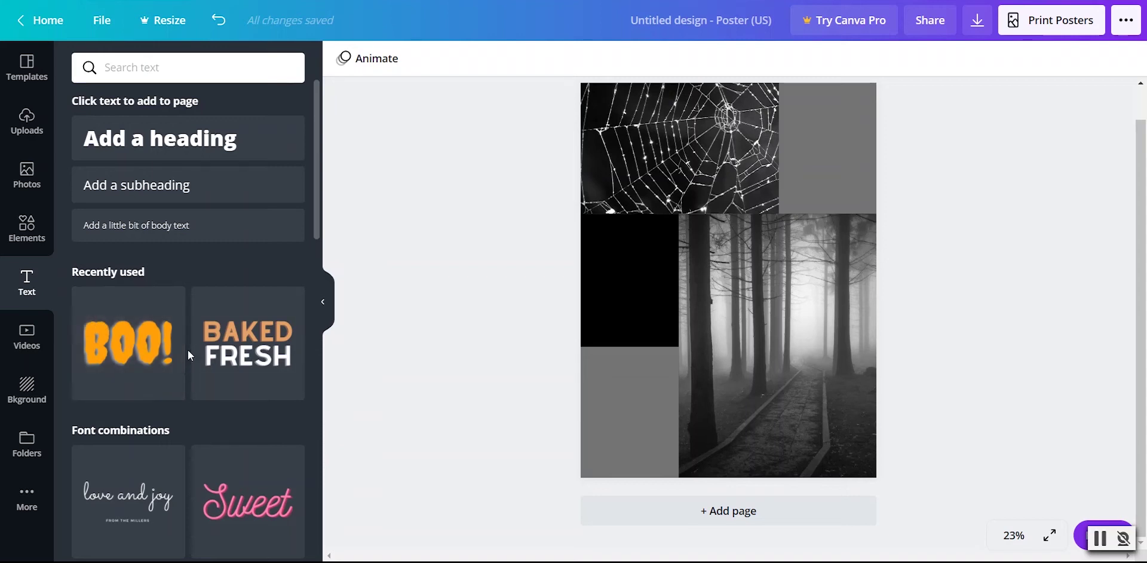
{"action": "scroll", "coordinate": [187, 349], "scroll_direction": "down", "scroll_amount": 1}
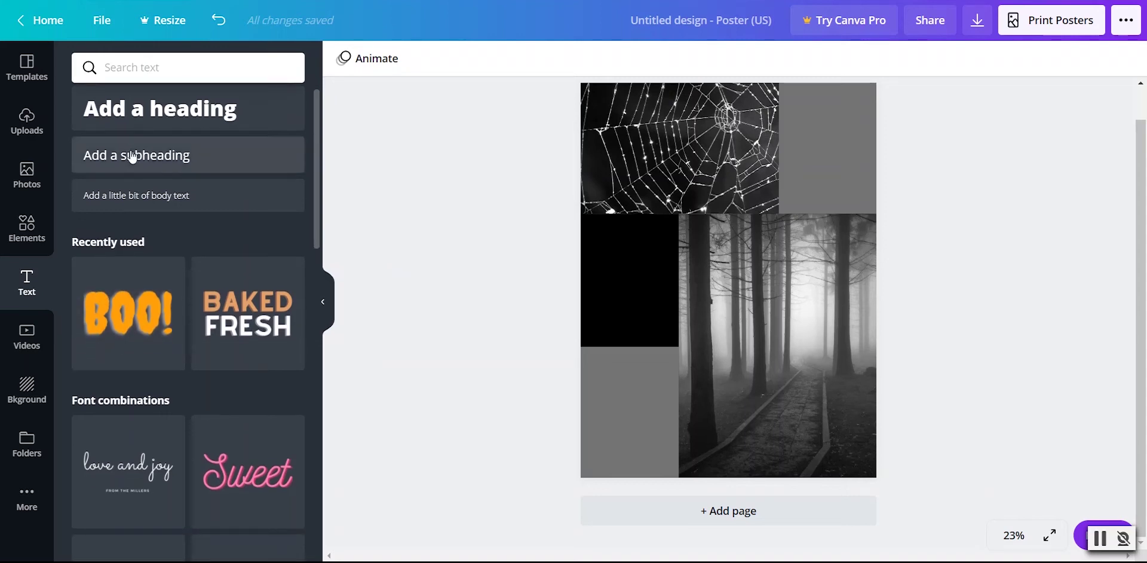
{"action": "scroll", "coordinate": [132, 156], "scroll_direction": "up", "scroll_amount": 1}
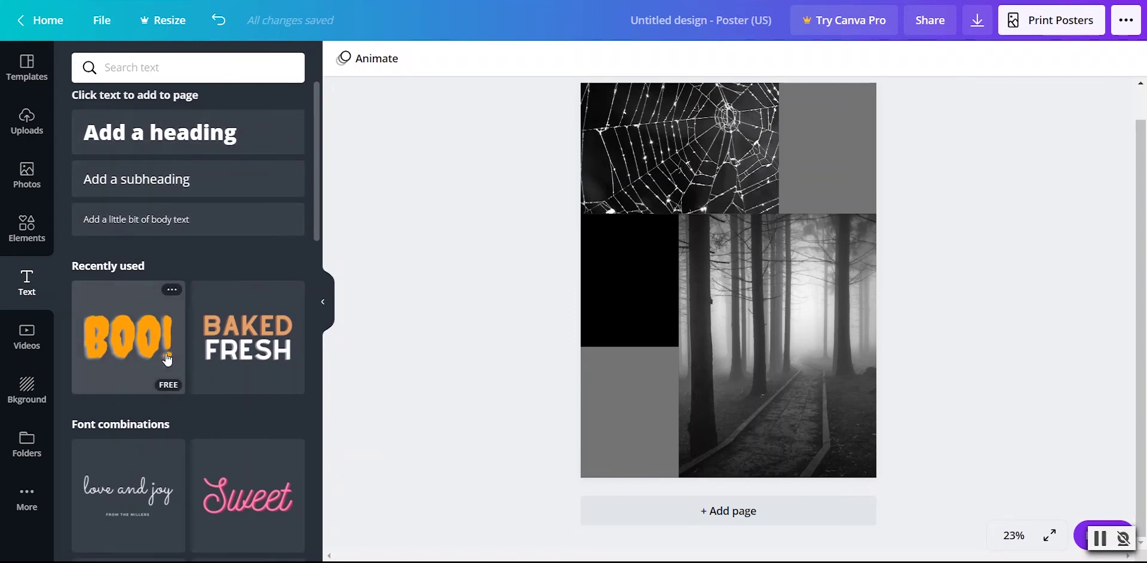
{"action": "scroll", "coordinate": [168, 358], "scroll_direction": "down", "scroll_amount": 3}
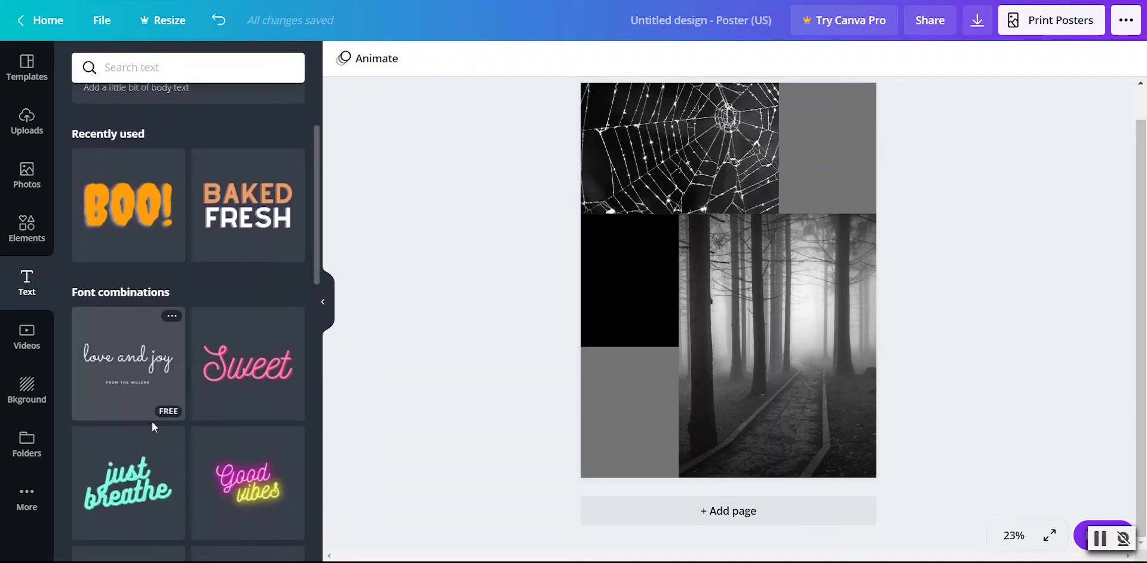
{"action": "scroll", "coordinate": [152, 421], "scroll_direction": "down", "scroll_amount": 8}
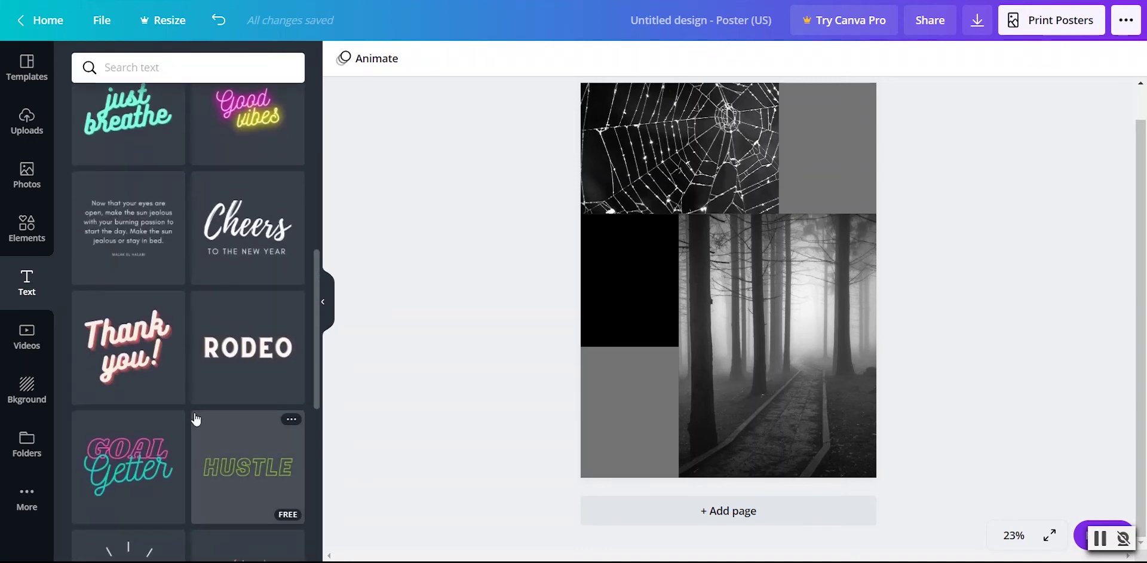
{"action": "scroll", "coordinate": [195, 418], "scroll_direction": "down", "scroll_amount": 3}
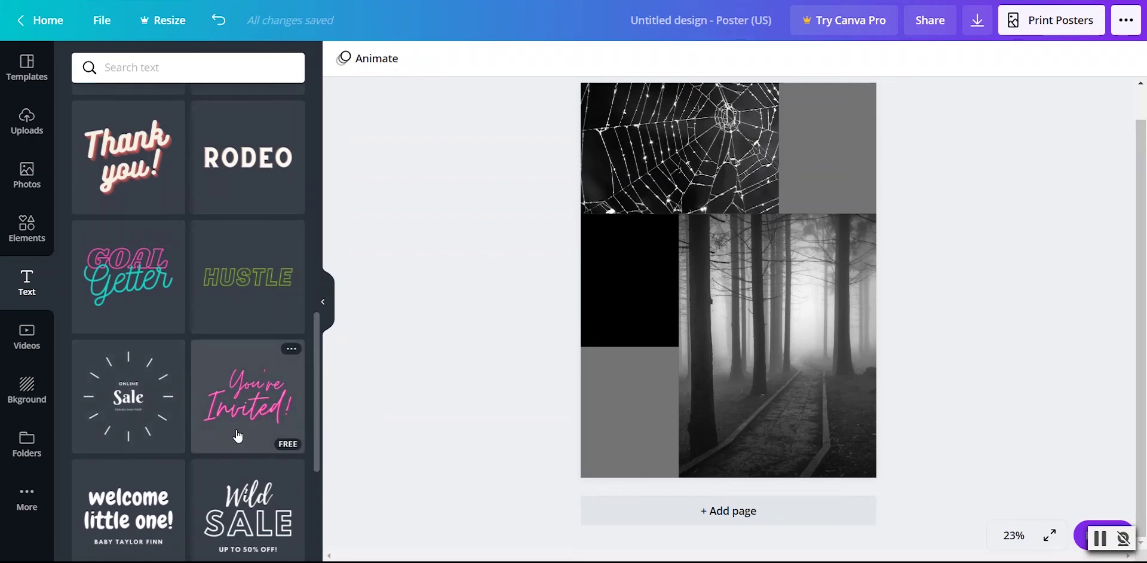
{"action": "scroll", "coordinate": [237, 436], "scroll_direction": "down", "scroll_amount": 15}
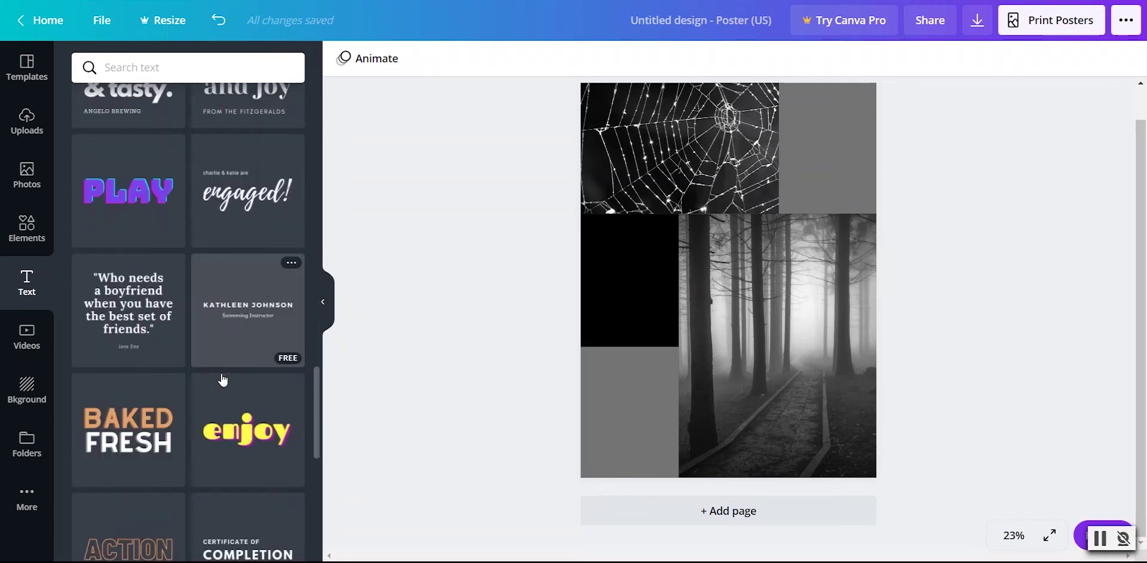
{"action": "scroll", "coordinate": [222, 378], "scroll_direction": "down", "scroll_amount": 2}
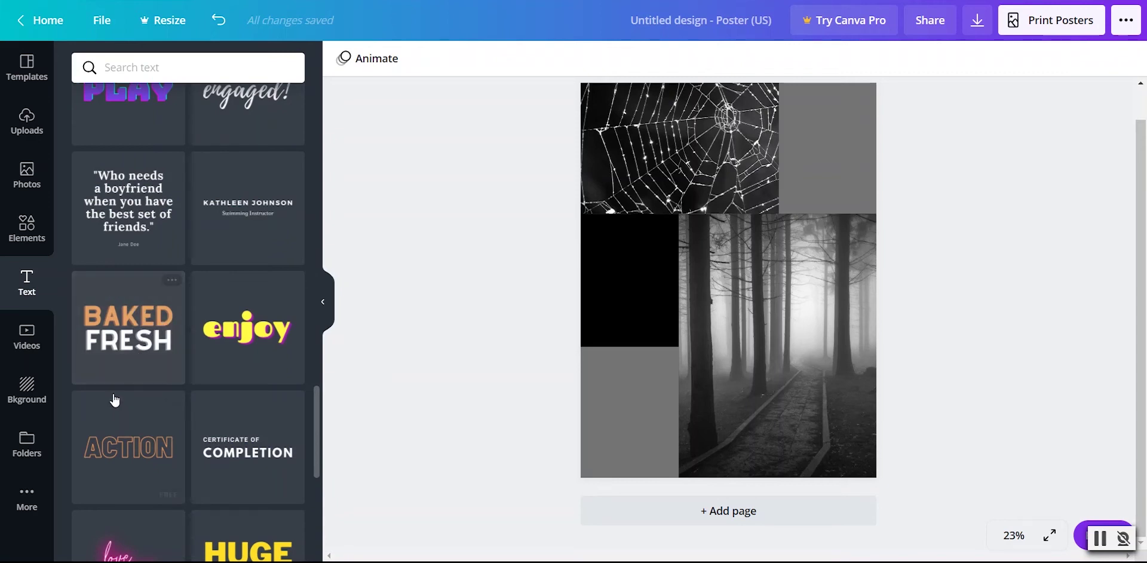
{"action": "scroll", "coordinate": [204, 411], "scroll_direction": "down", "scroll_amount": 12}
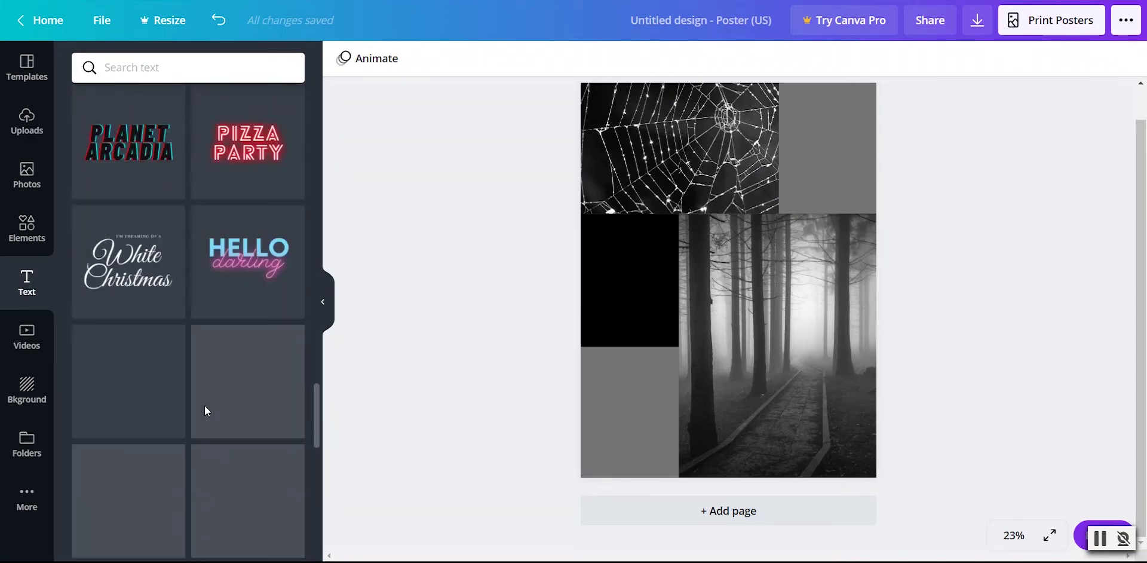
{"action": "scroll", "coordinate": [205, 411], "scroll_direction": "down", "scroll_amount": 10}
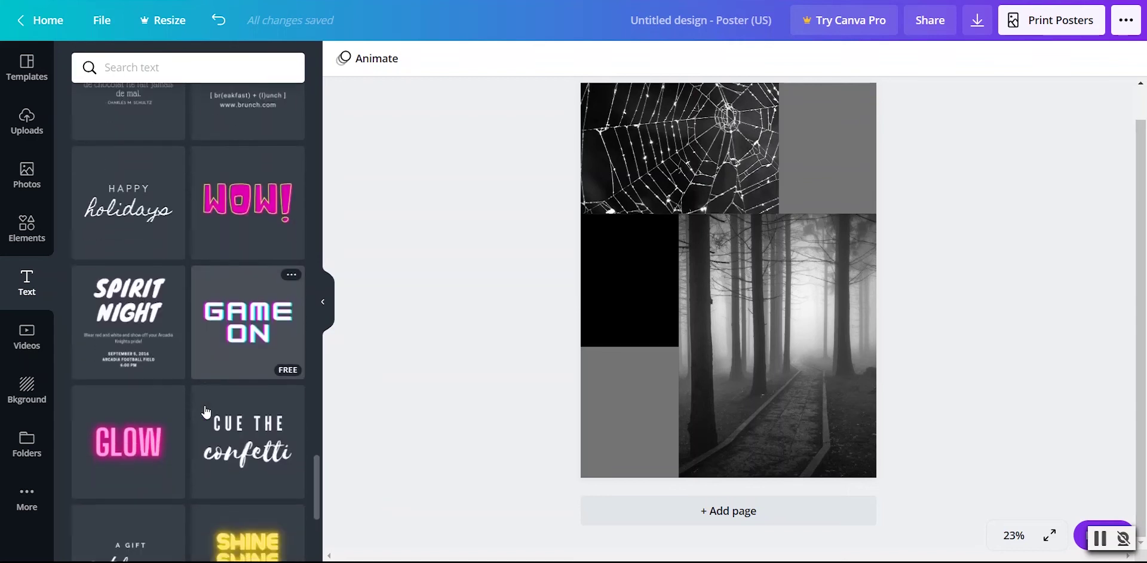
{"action": "scroll", "coordinate": [205, 411], "scroll_direction": "down", "scroll_amount": 12}
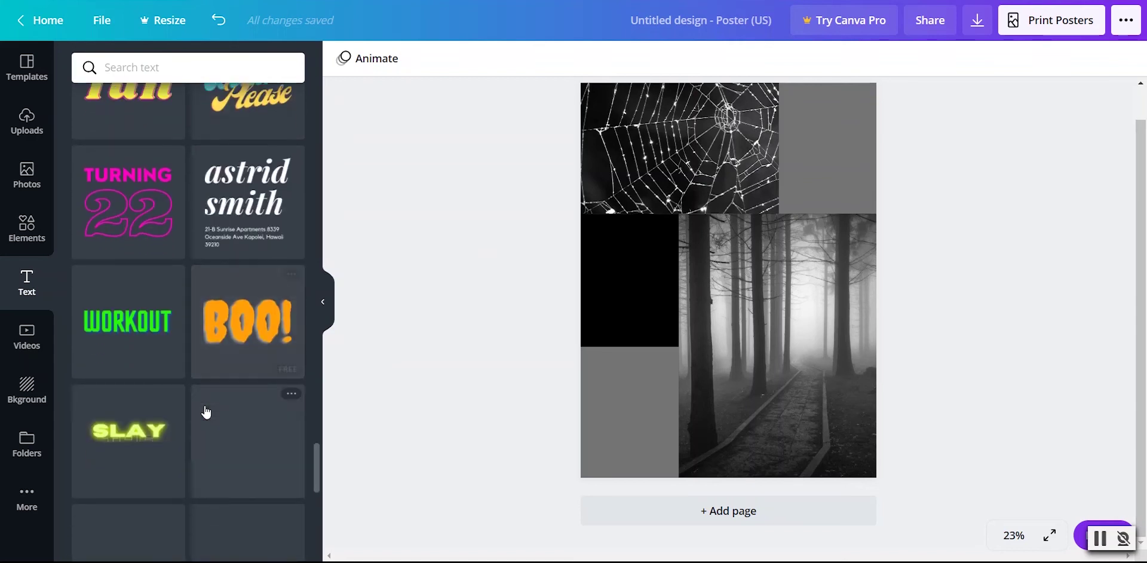
Step: Add the orange BOO! text at the top over the spiderweb and extend it to 'BOOOOO!'
{"action": "left_click", "coordinate": [247, 271]}
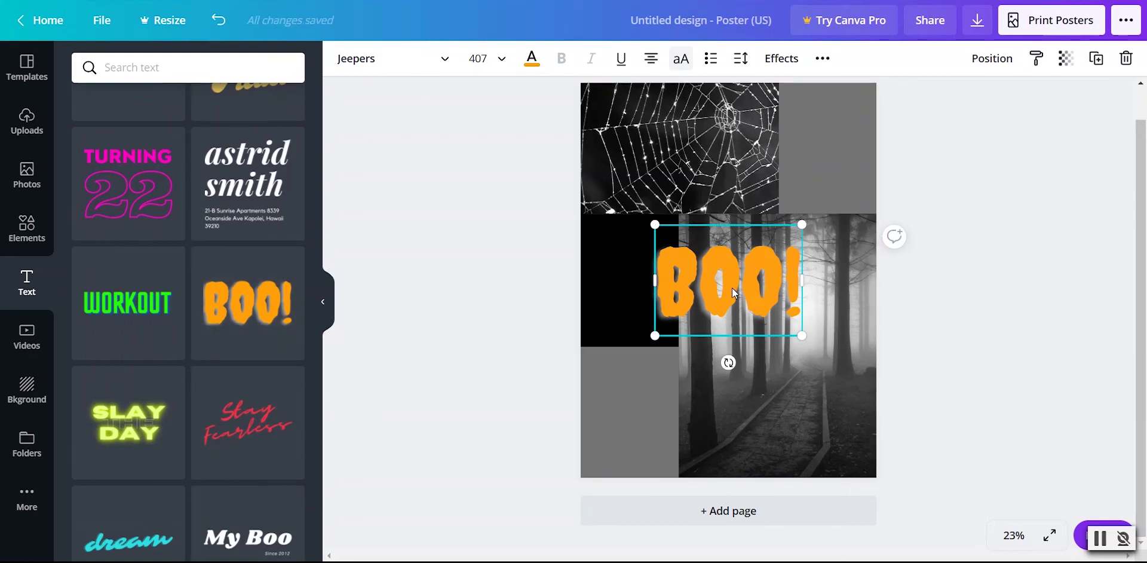
{"action": "left_click_drag", "start_coordinate": [735, 291], "coordinate": [744, 142]}
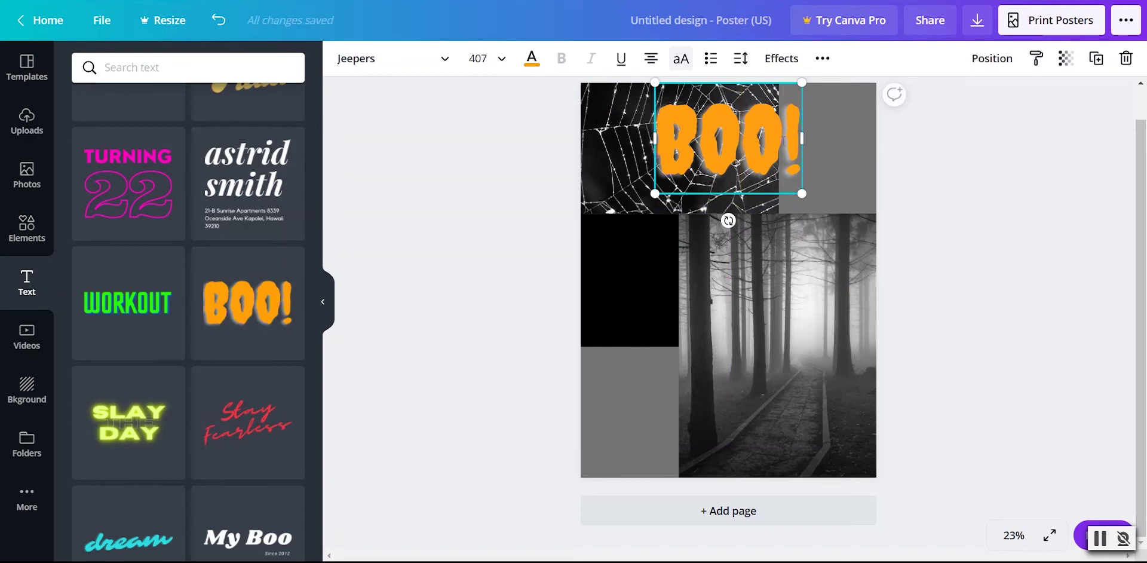
{"action": "type", "text": "O"}
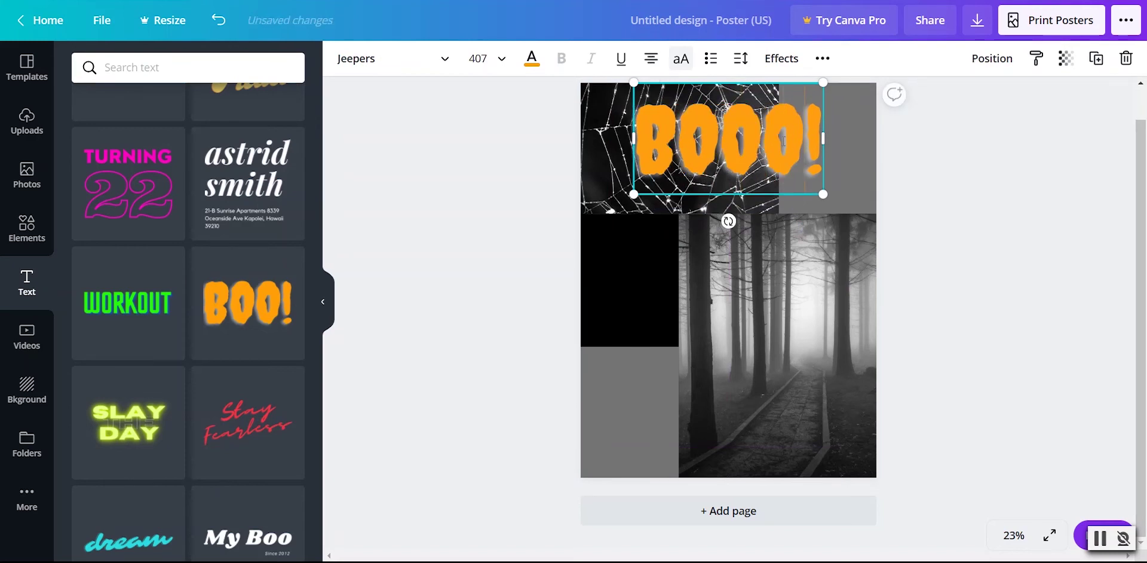
{"action": "type", "text": "OO"}
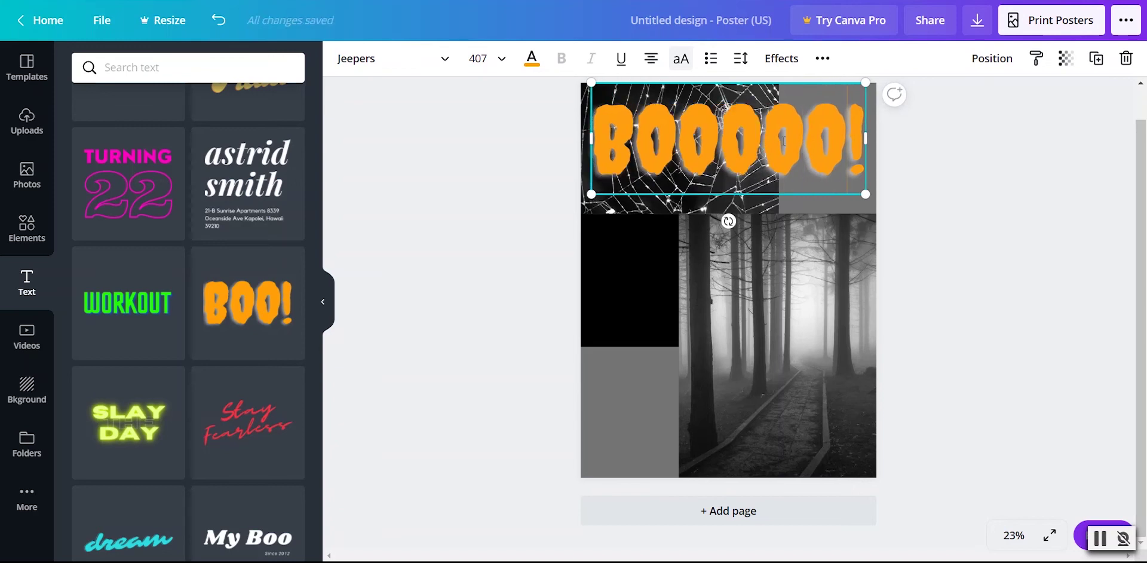
{"action": "left_click", "coordinate": [536, 160]}
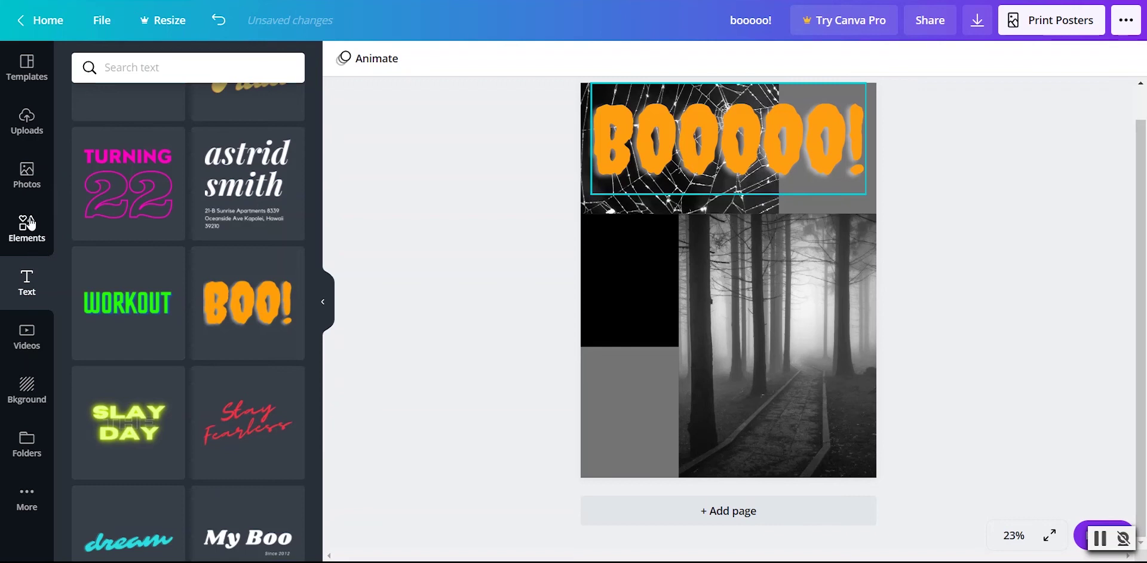
Step: Open the Styles panel and browse the font and colour combinations
{"action": "left_click", "coordinate": [27, 496]}
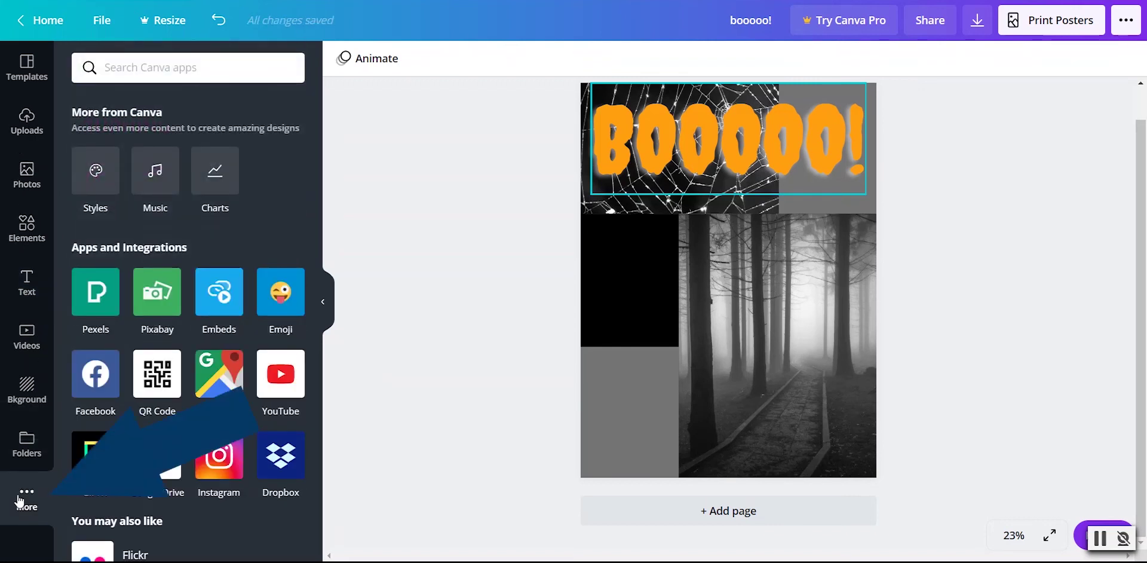
{"action": "left_click", "coordinate": [95, 171]}
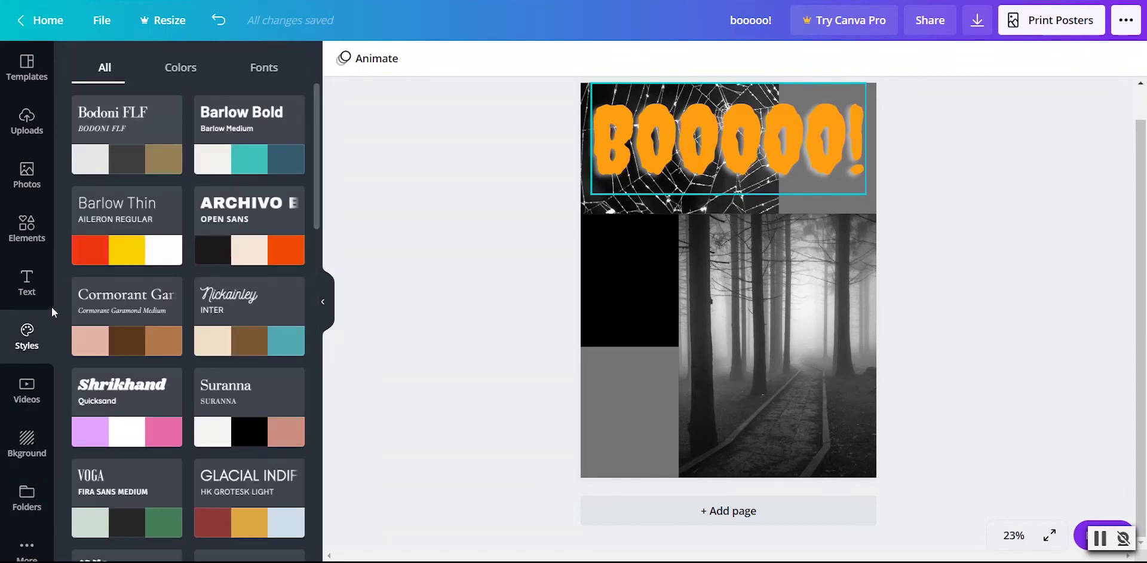
{"action": "scroll", "coordinate": [188, 310], "scroll_direction": "down", "scroll_amount": 5}
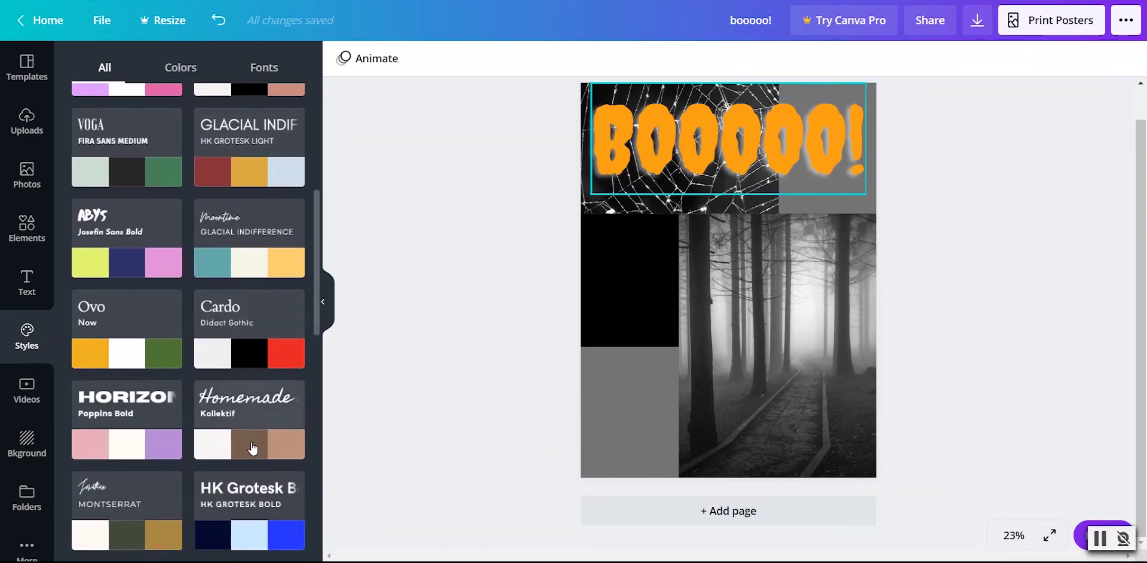
{"action": "scroll", "coordinate": [238, 411], "scroll_direction": "down", "scroll_amount": 1}
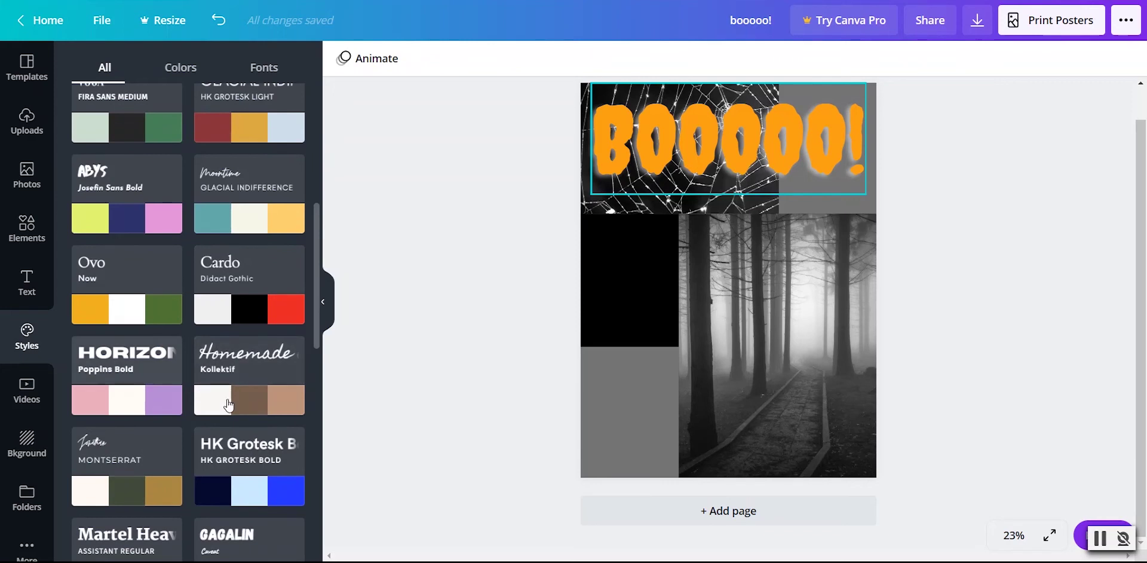
{"action": "scroll", "coordinate": [238, 412], "scroll_direction": "down", "scroll_amount": 6}
Step: Try the Martel style combination on the heading, then undo it to keep the orange look
{"action": "left_click", "coordinate": [670, 154]}
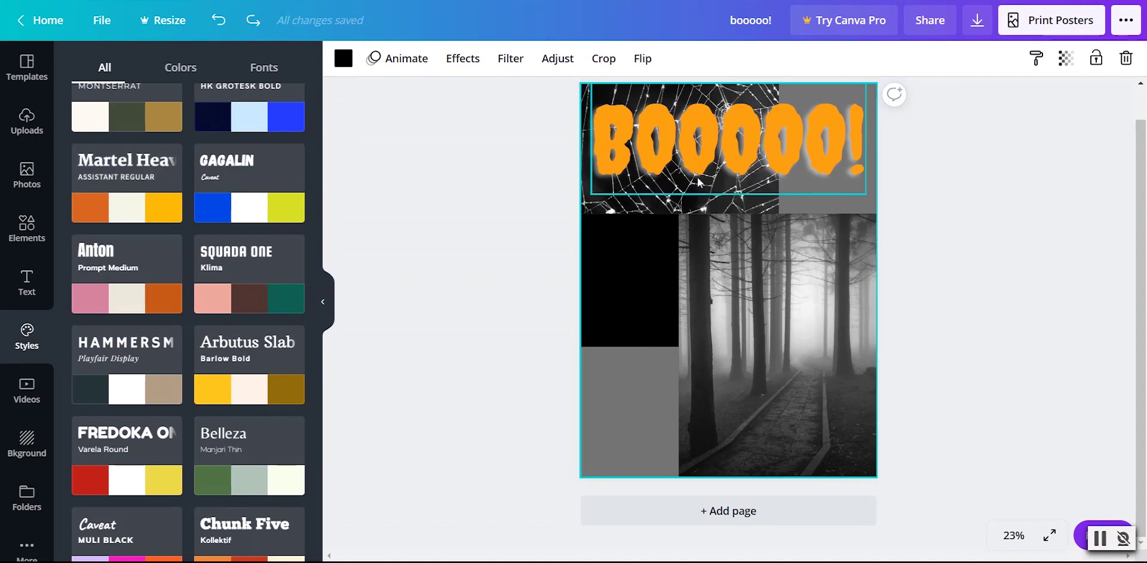
{"action": "left_click", "coordinate": [747, 149]}
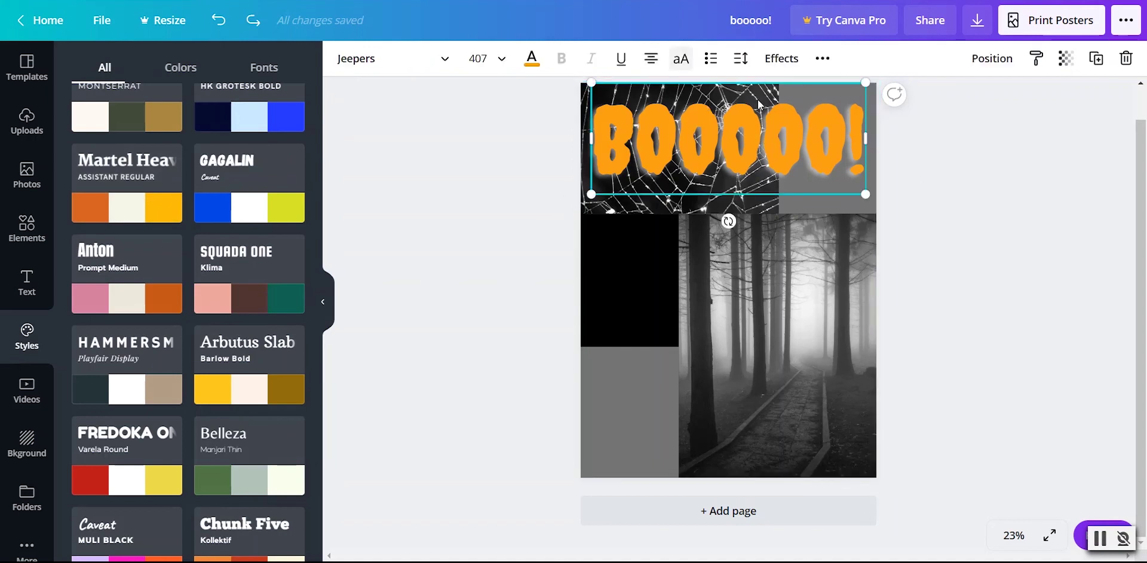
{"action": "left_click", "coordinate": [119, 158]}
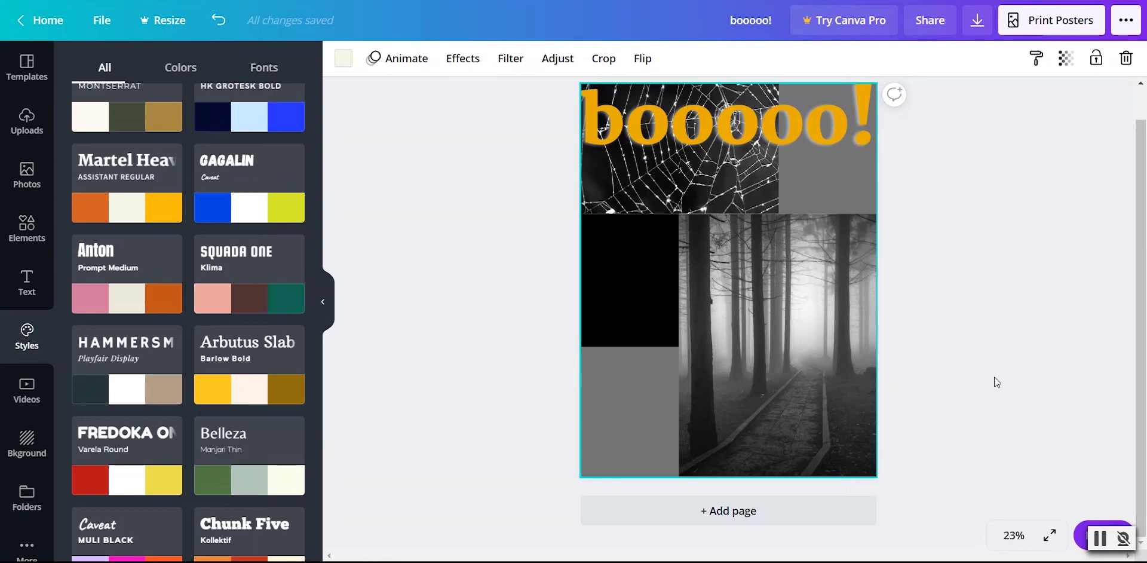
{"action": "key", "text": "ctrl+z"}
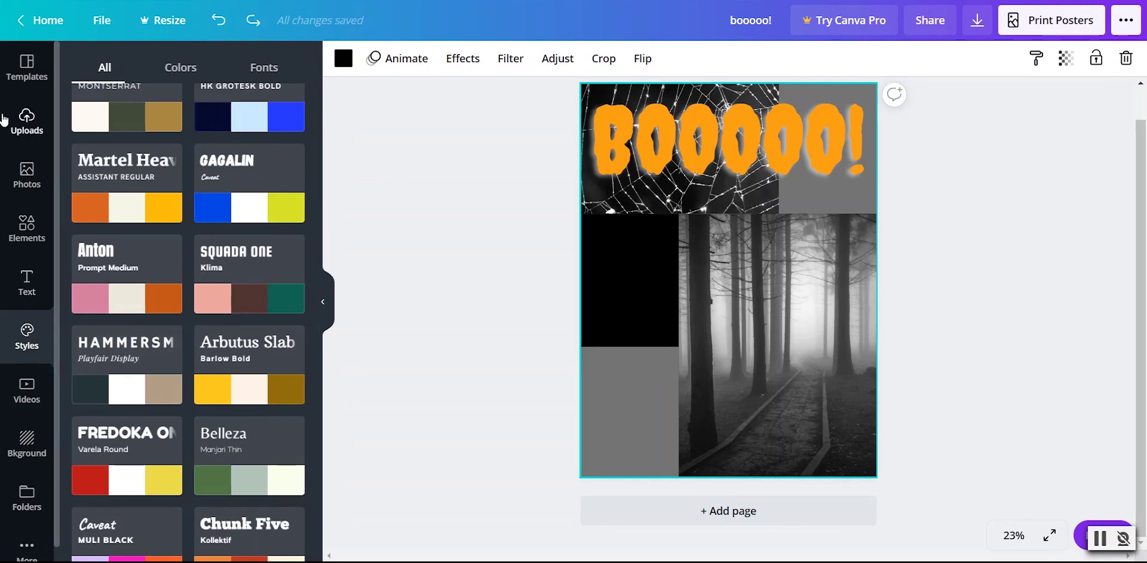
{"action": "left_click", "coordinate": [21, 550]}
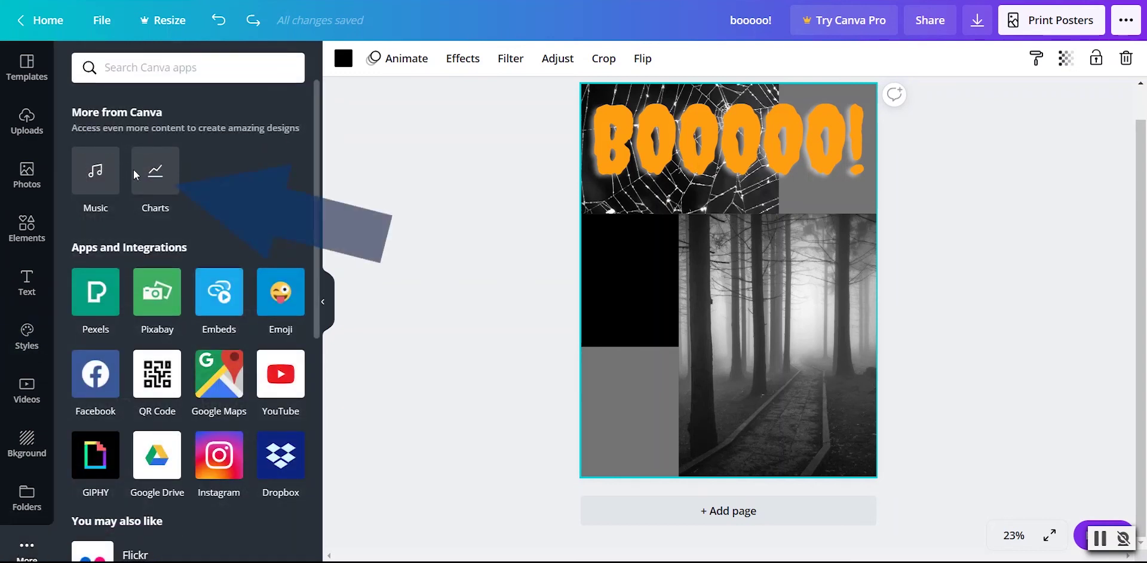
Step: Add a donut chart and move it below the BOOOOO! heading
{"action": "left_click", "coordinate": [154, 181]}
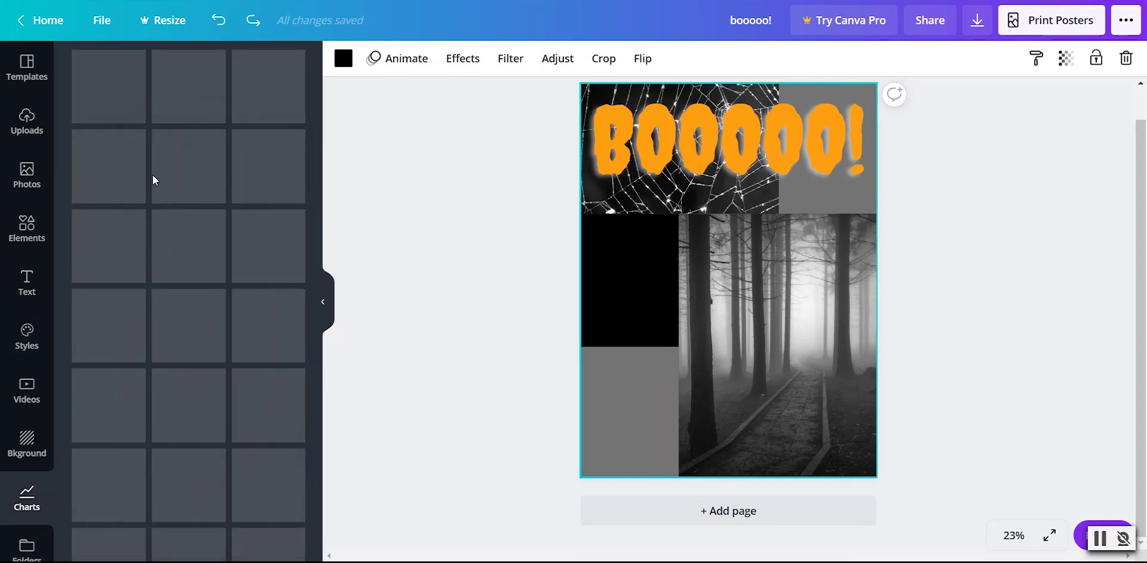
{"action": "scroll", "coordinate": [217, 355], "scroll_direction": "down", "scroll_amount": 4}
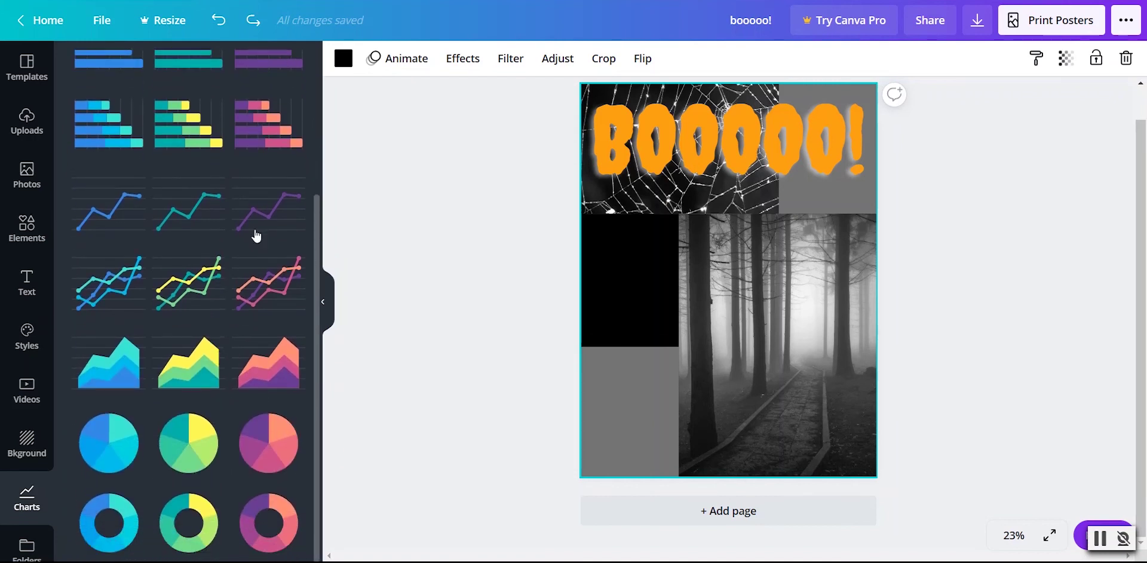
{"action": "scroll", "coordinate": [256, 102], "scroll_direction": "up", "scroll_amount": 4}
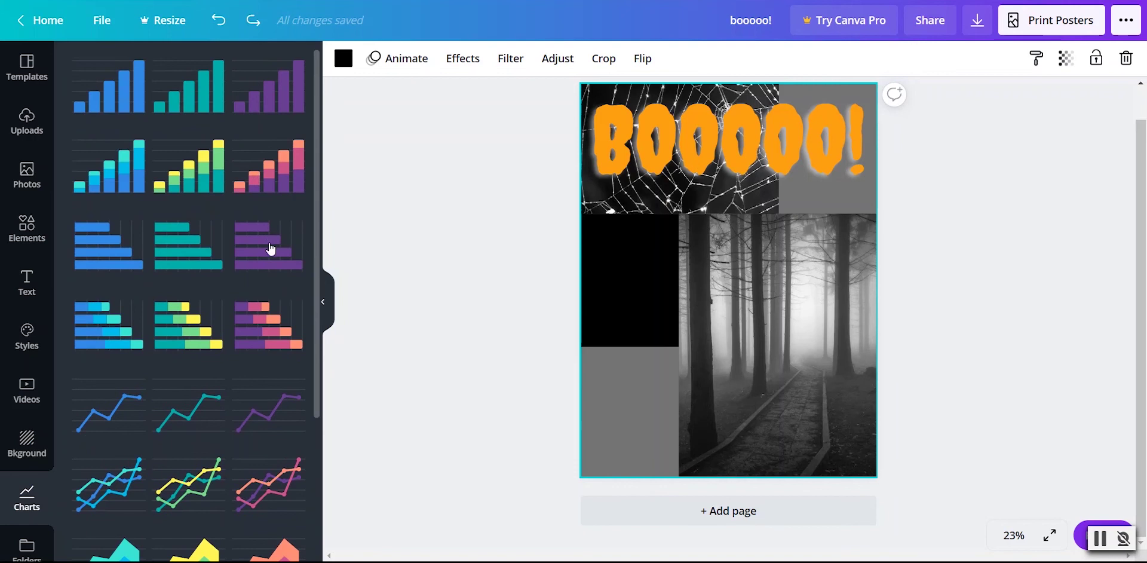
{"action": "scroll", "coordinate": [264, 404], "scroll_direction": "down", "scroll_amount": 4}
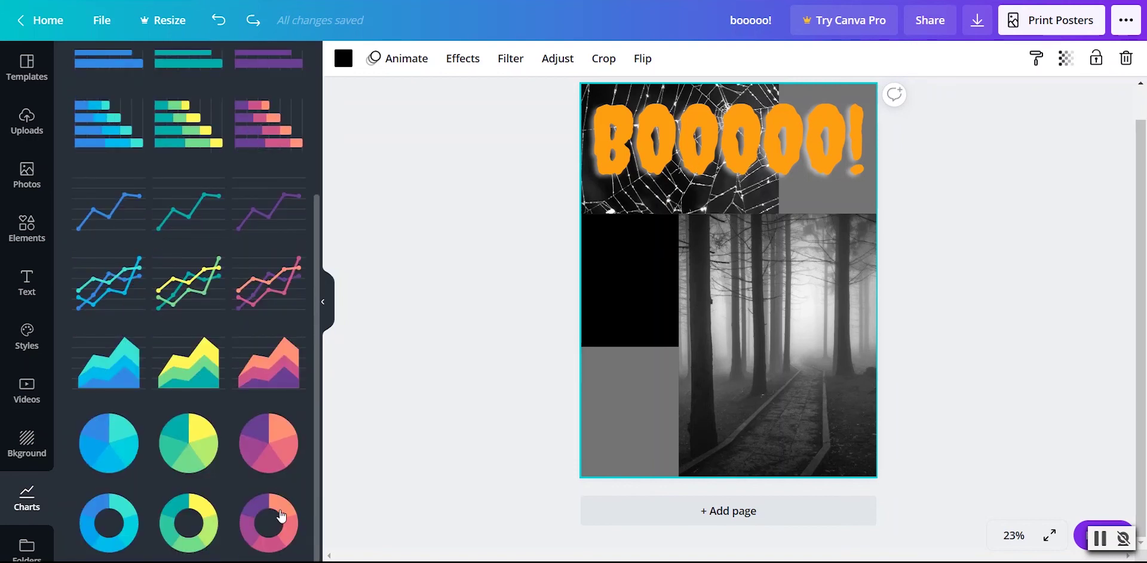
{"action": "left_click", "coordinate": [280, 515]}
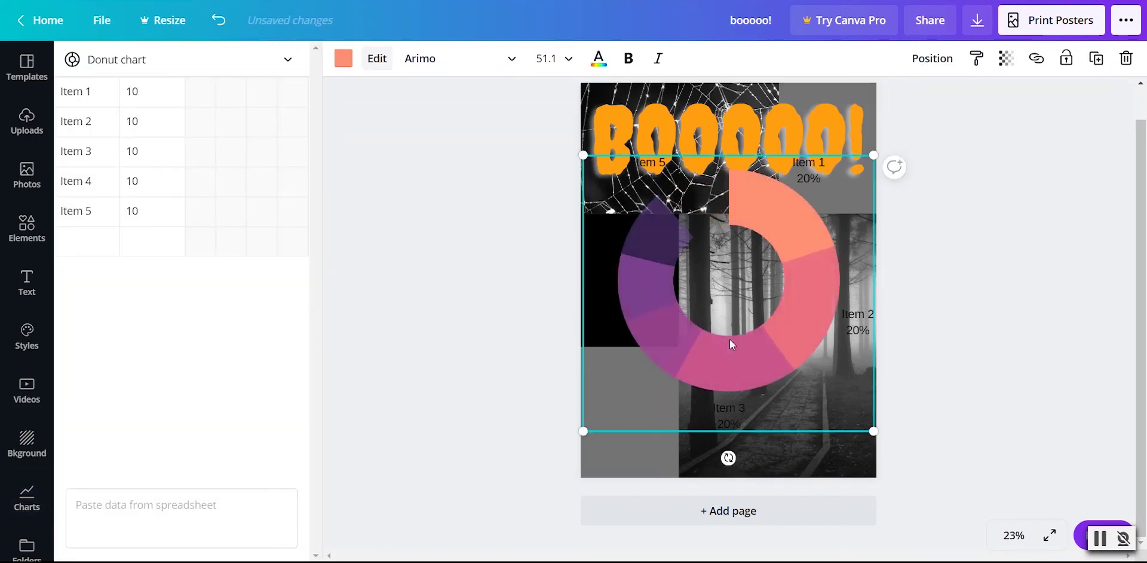
{"action": "left_click_drag", "start_coordinate": [773, 352], "coordinate": [775, 391]}
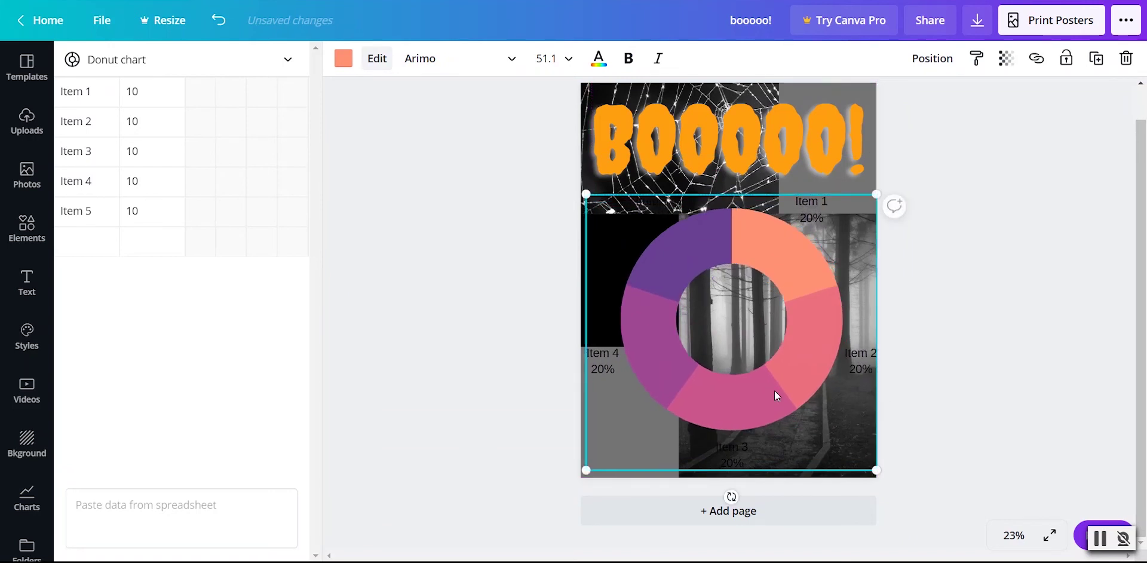
Step: Rename the chart's data labels to ghost, warewolves, vampires and zombies
{"action": "left_click", "coordinate": [142, 91]}
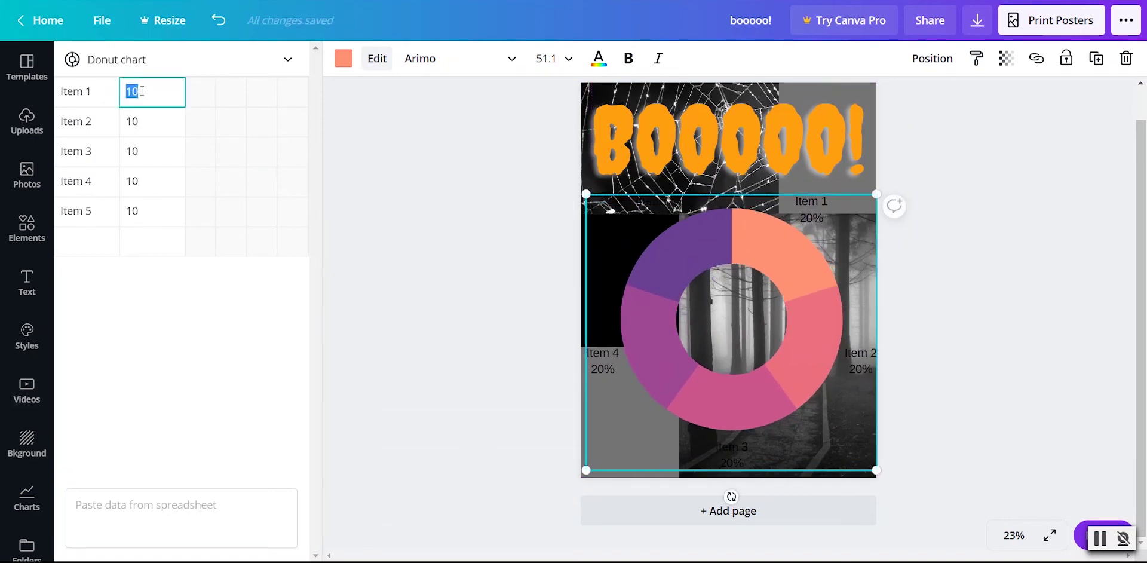
{"action": "left_click", "coordinate": [97, 97]}
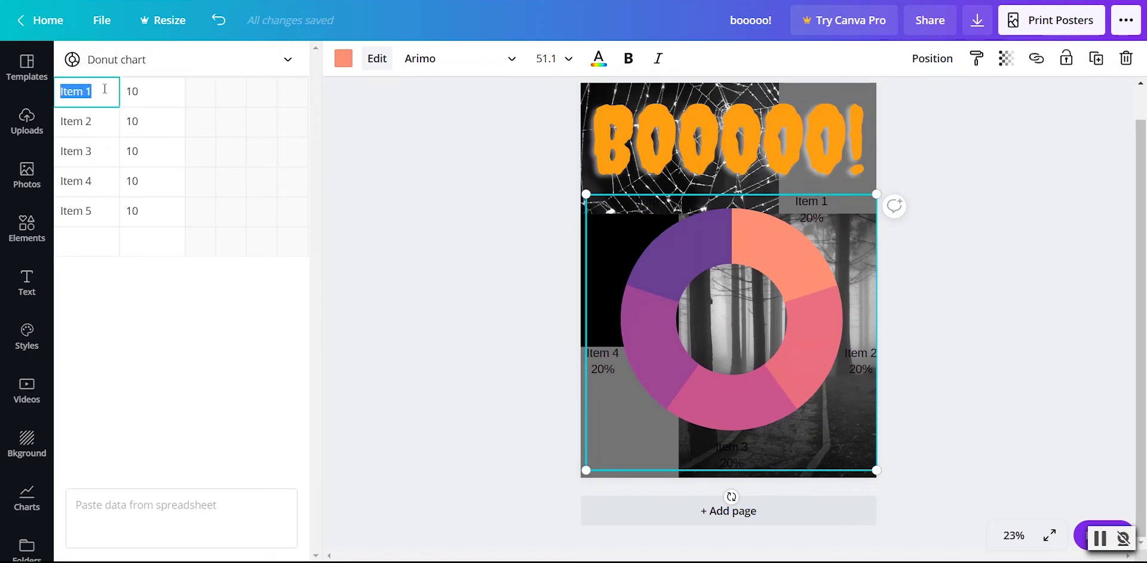
{"action": "type", "text": "ghost"}
{"action": "left_click", "coordinate": [108, 129]}
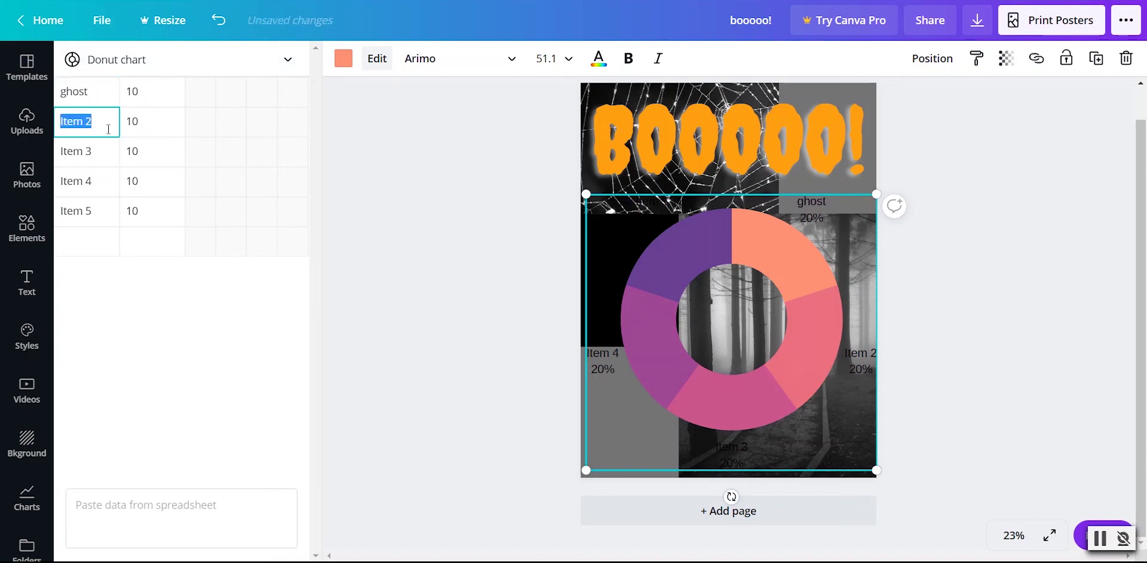
{"action": "key", "text": "BackSpace"}
{"action": "type", "text": "warewolves"}
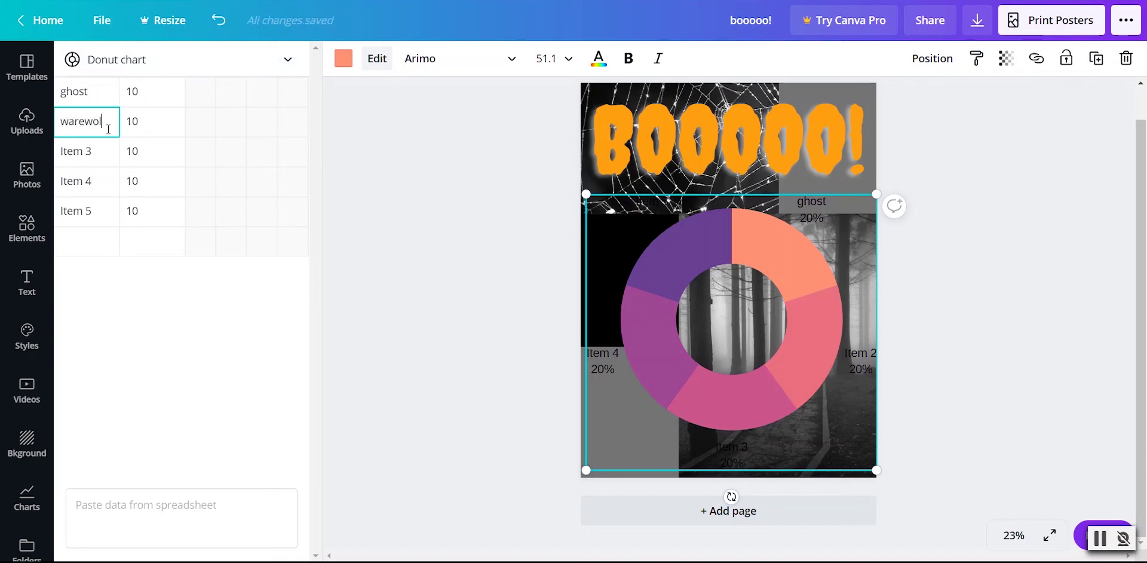
{"action": "left_click", "coordinate": [106, 149]}
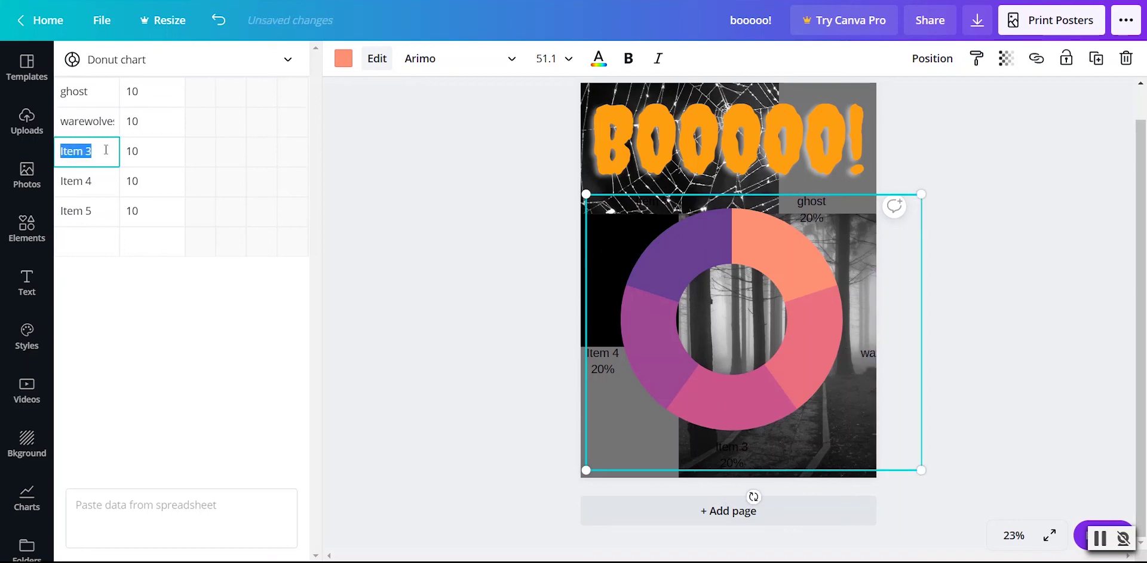
{"action": "type", "text": "vampires"}
{"action": "left_click", "coordinate": [103, 188]}
{"action": "key", "text": "BackSpace"}
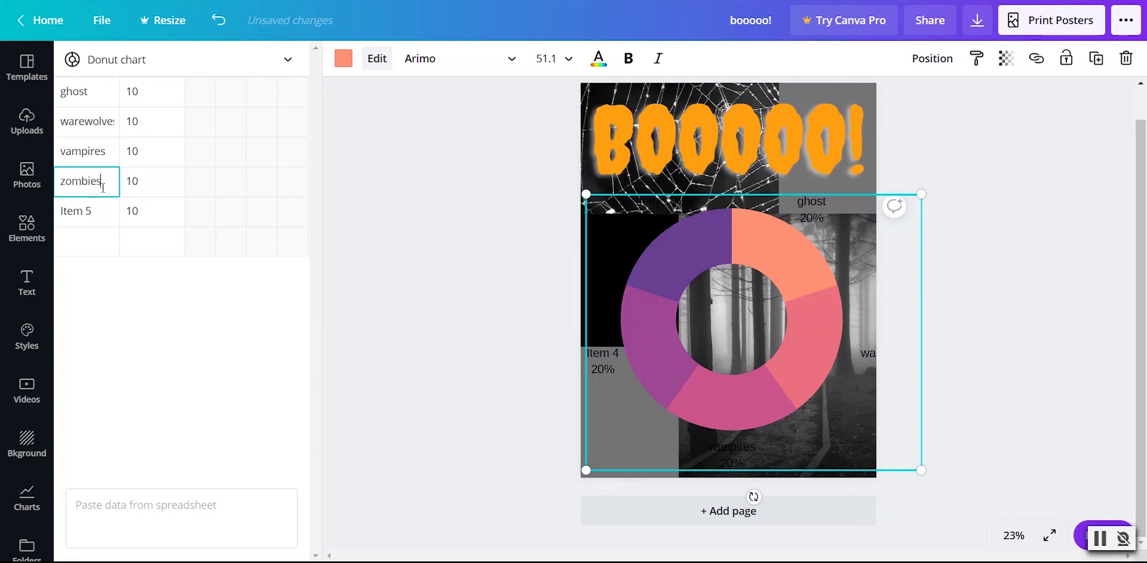
{"action": "type", "text": "zombies"}
Step: Clear the fifth data row and set the values to 20, 6, 7 and 13
{"action": "left_click", "coordinate": [101, 210]}
{"action": "key", "text": "BackSpace"}
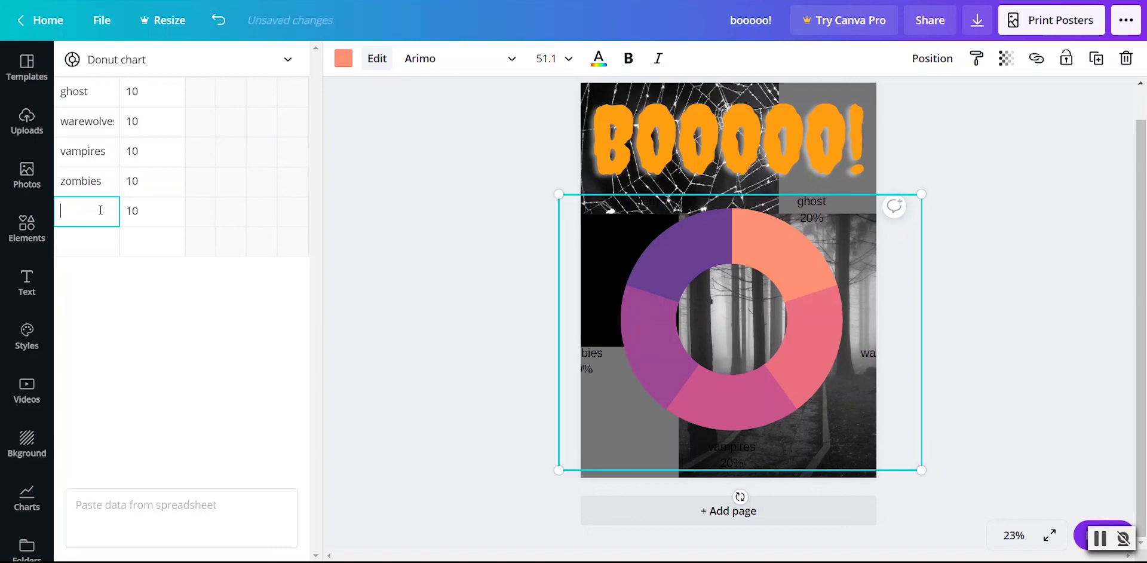
{"action": "left_click", "coordinate": [153, 207]}
{"action": "key", "text": "BackSpace"}
{"action": "left_click", "coordinate": [142, 97]}
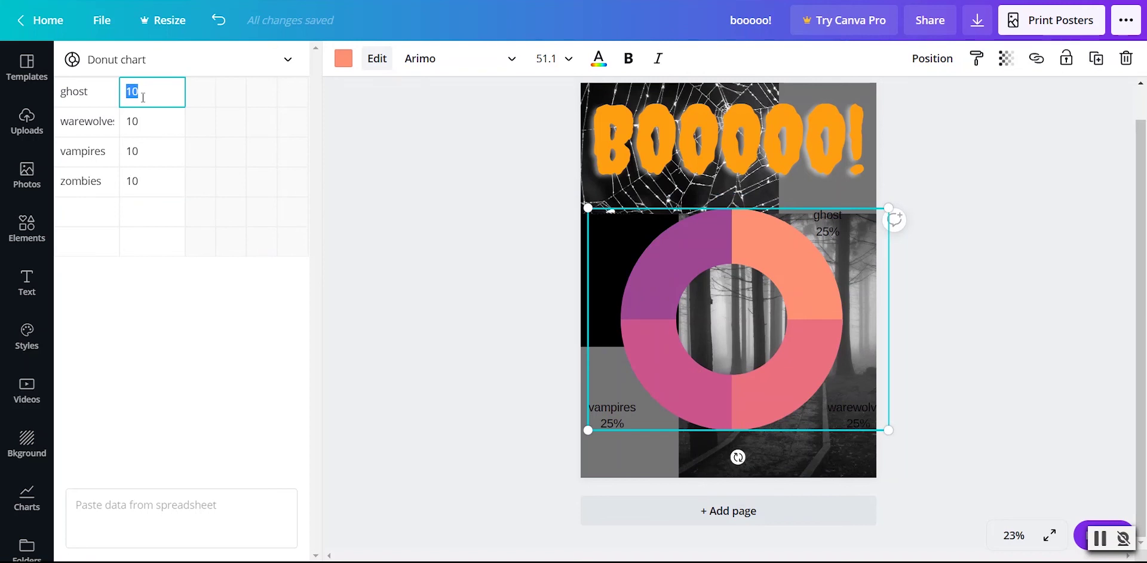
{"action": "left_click", "coordinate": [165, 126]}
{"action": "key", "text": "BackSpace"}
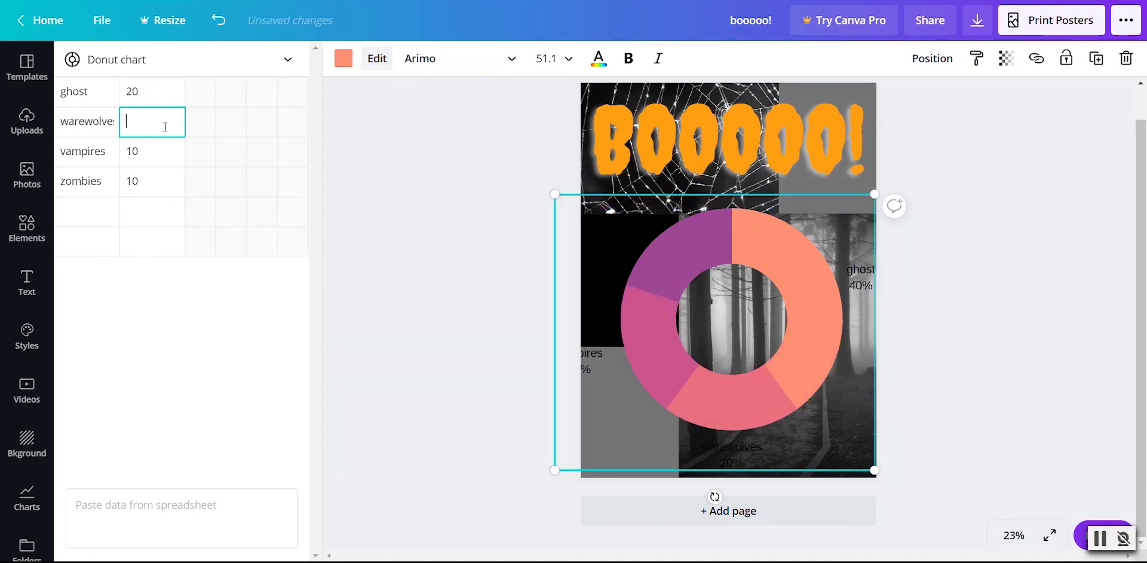
{"action": "type", "text": "6"}
{"action": "left_click", "coordinate": [160, 154]}
{"action": "key", "text": "BackSpace"}
{"action": "left_click", "coordinate": [143, 180]}
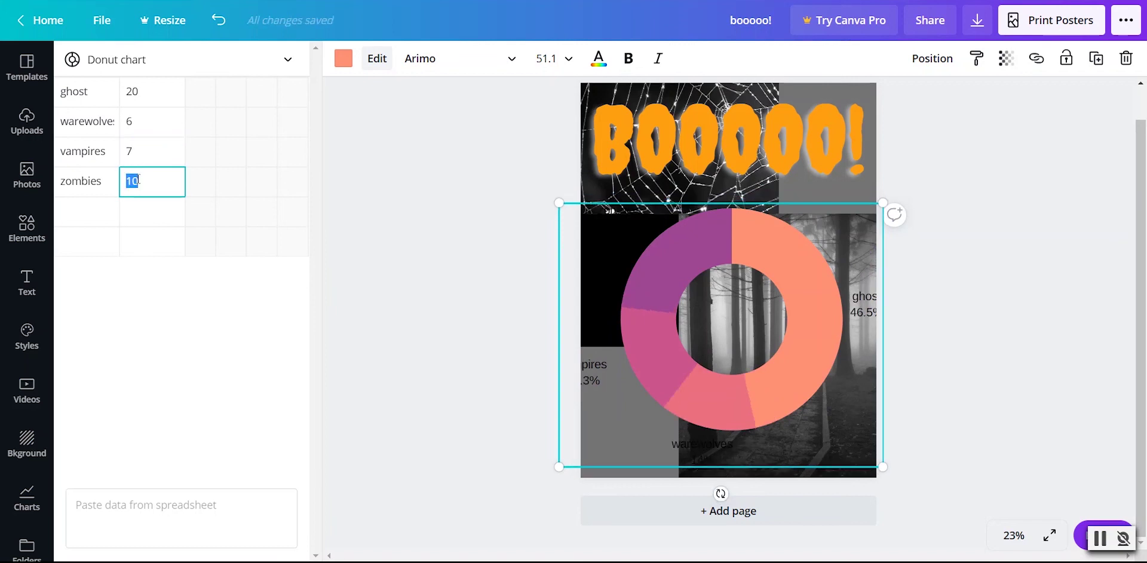
{"action": "type", "text": "13"}
{"action": "left_click", "coordinate": [827, 322]}
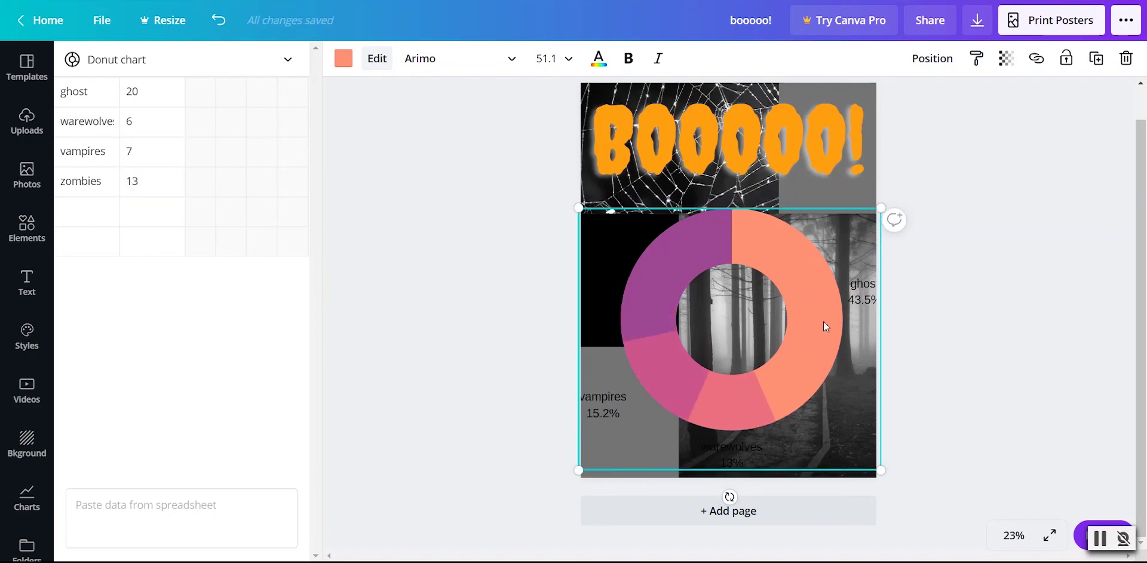
{"action": "left_click", "coordinate": [855, 283]}
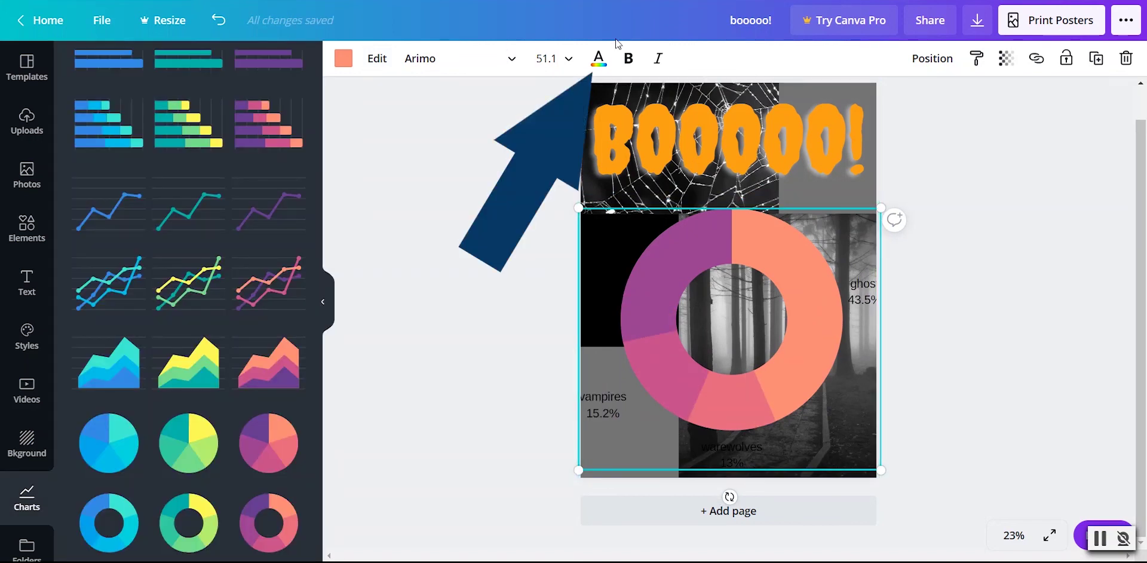
Step: Turn the donut chart's labels white, shrink it slightly and centre it over the photo grid
{"action": "left_click", "coordinate": [599, 58]}
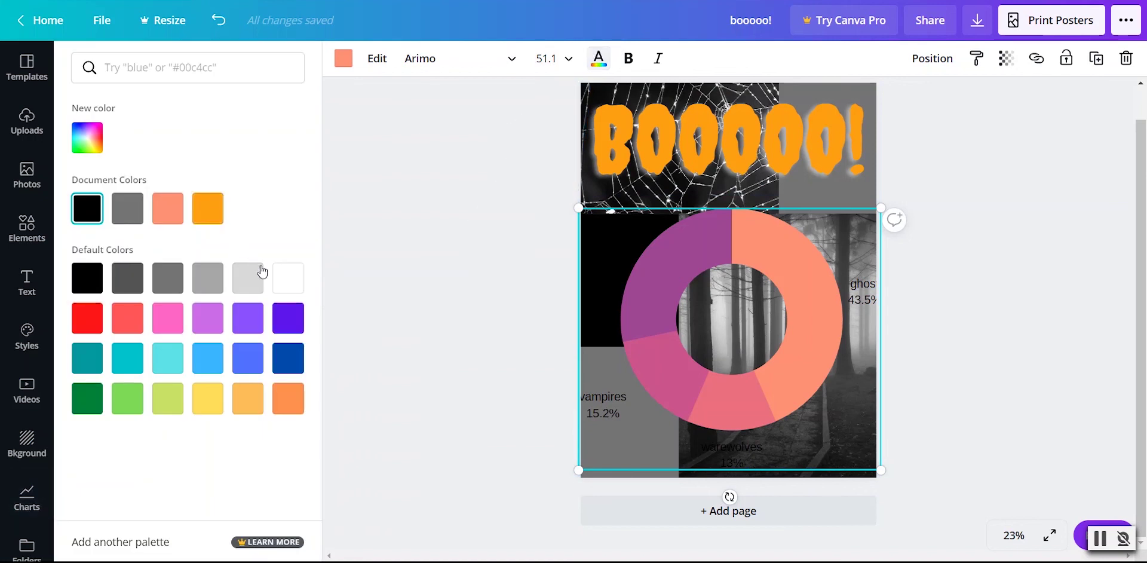
{"action": "left_click", "coordinate": [291, 279]}
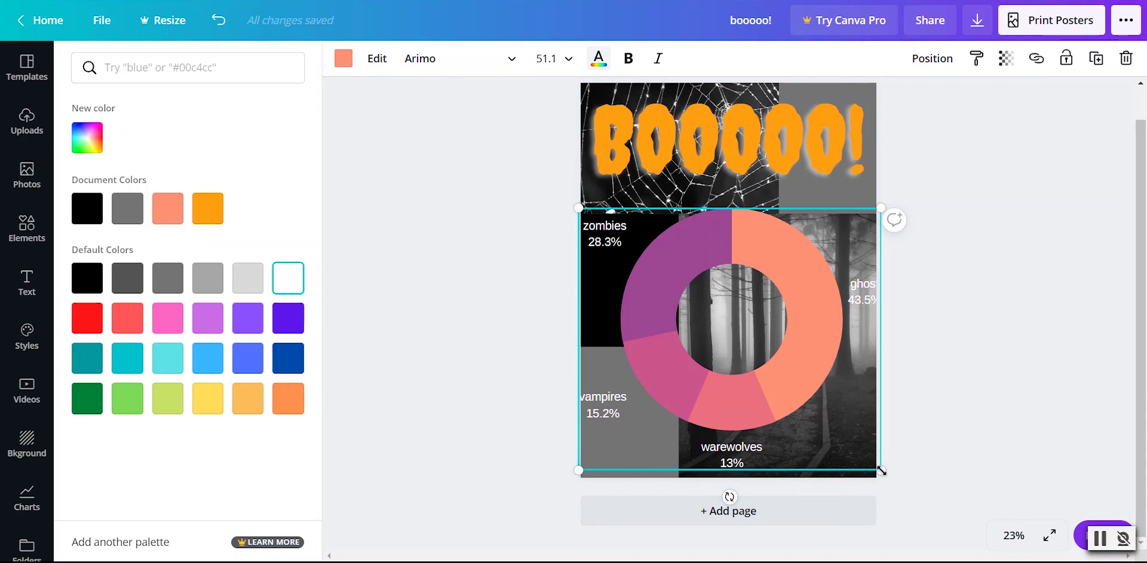
{"action": "left_click_drag", "start_coordinate": [853, 461], "coordinate": [797, 413]}
{"action": "left_click_drag", "start_coordinate": [719, 357], "coordinate": [743, 378]}
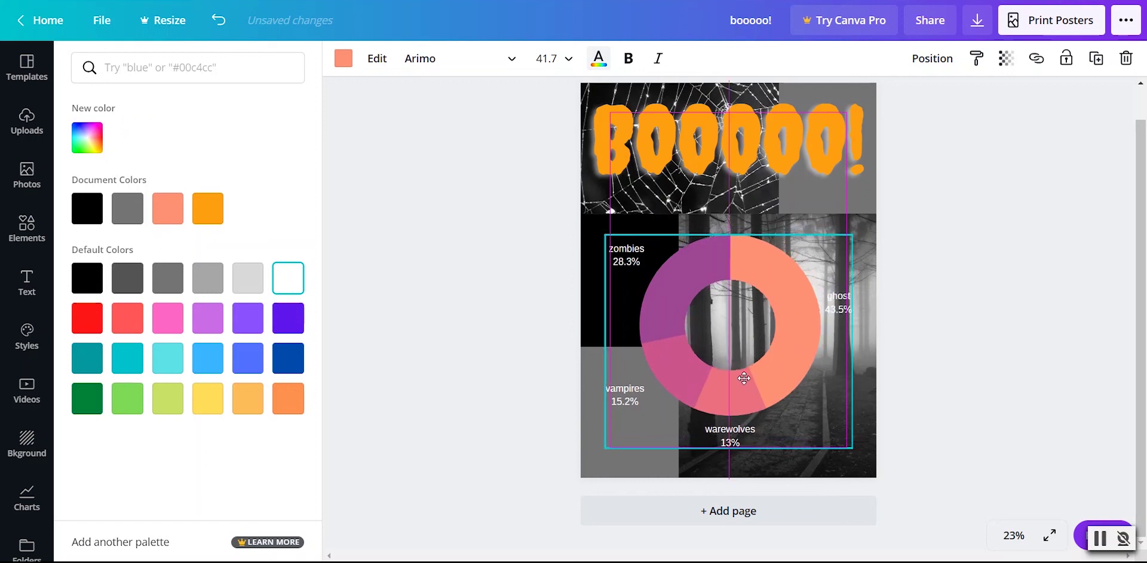
{"action": "left_click_drag", "start_coordinate": [746, 377], "coordinate": [747, 378]}
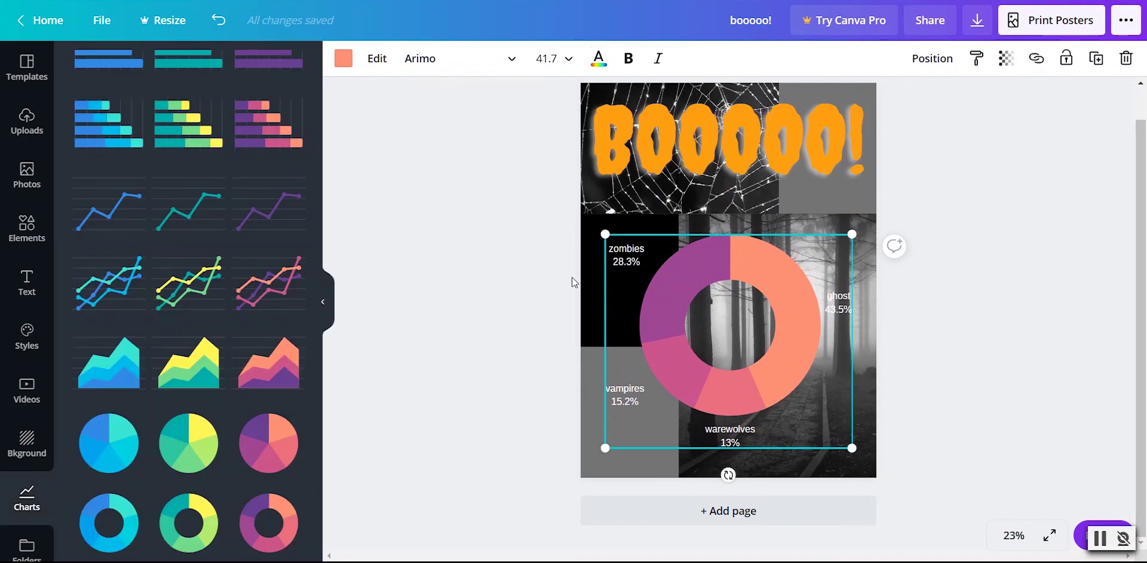
{"action": "left_click", "coordinate": [343, 62]}
{"action": "left_click", "coordinate": [937, 249]}
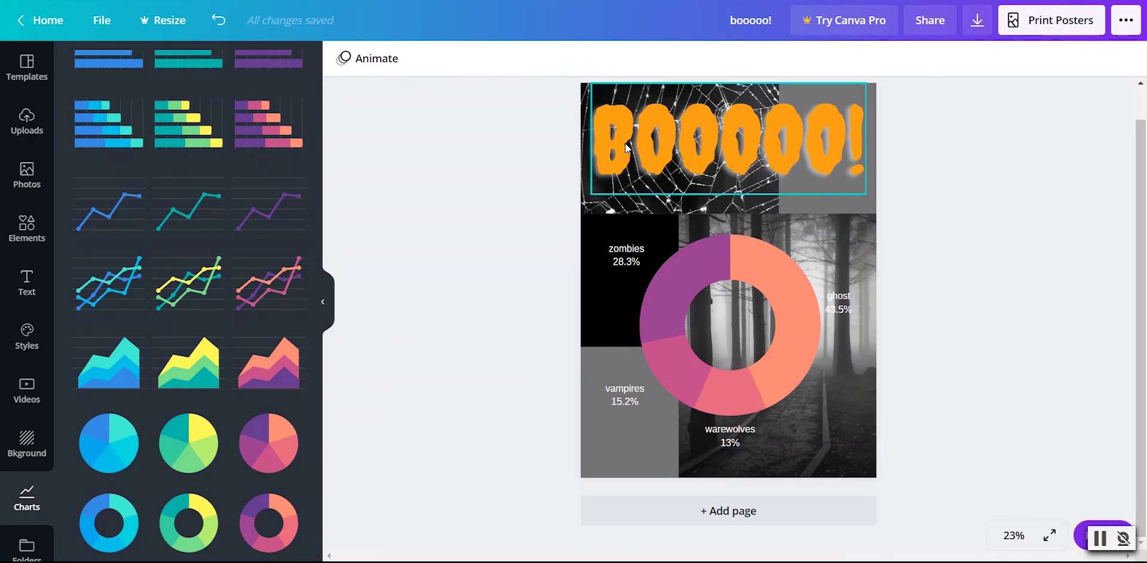
Step: Open the Styles panel, inspect the donut chart and forest photo, then bring up Share options
{"action": "left_click", "coordinate": [20, 356]}
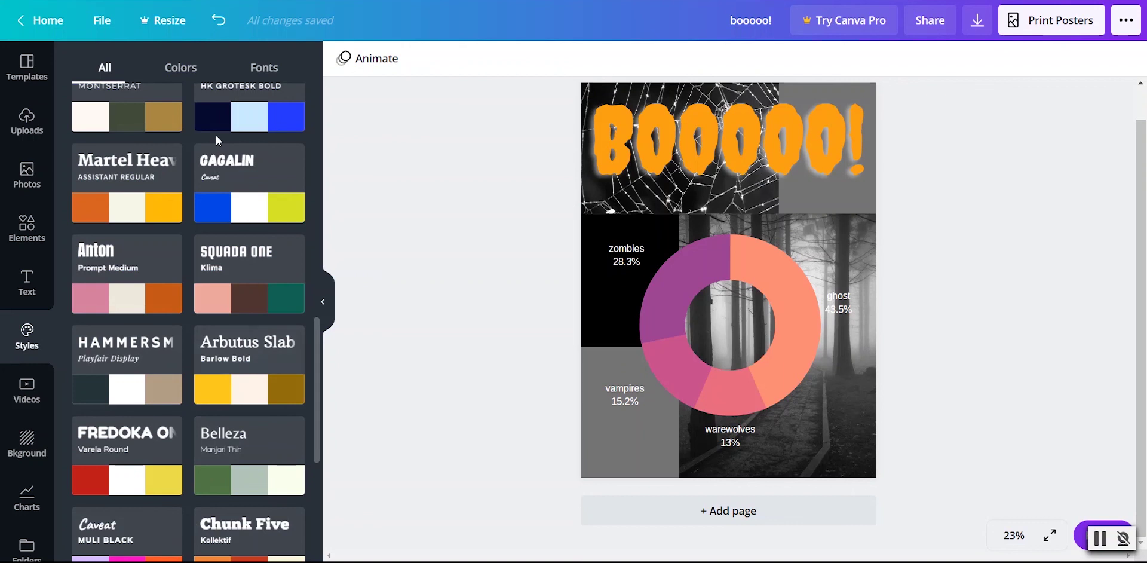
{"action": "left_click", "coordinate": [686, 276]}
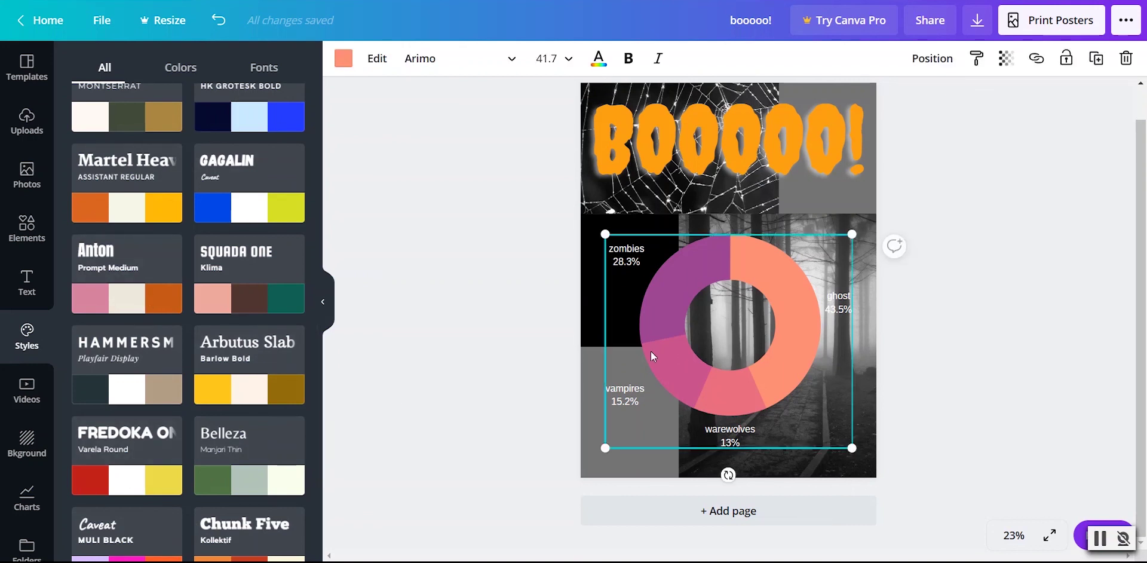
{"action": "left_click", "coordinate": [962, 418]}
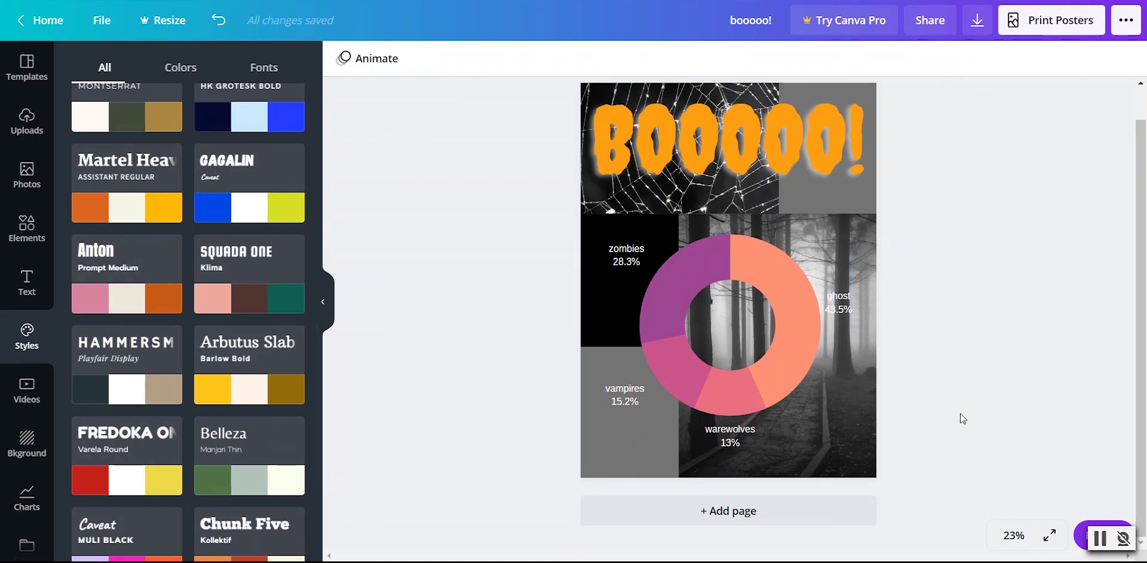
{"action": "left_click", "coordinate": [858, 256]}
{"action": "key", "text": "Escape"}
{"action": "left_click", "coordinate": [933, 22]}
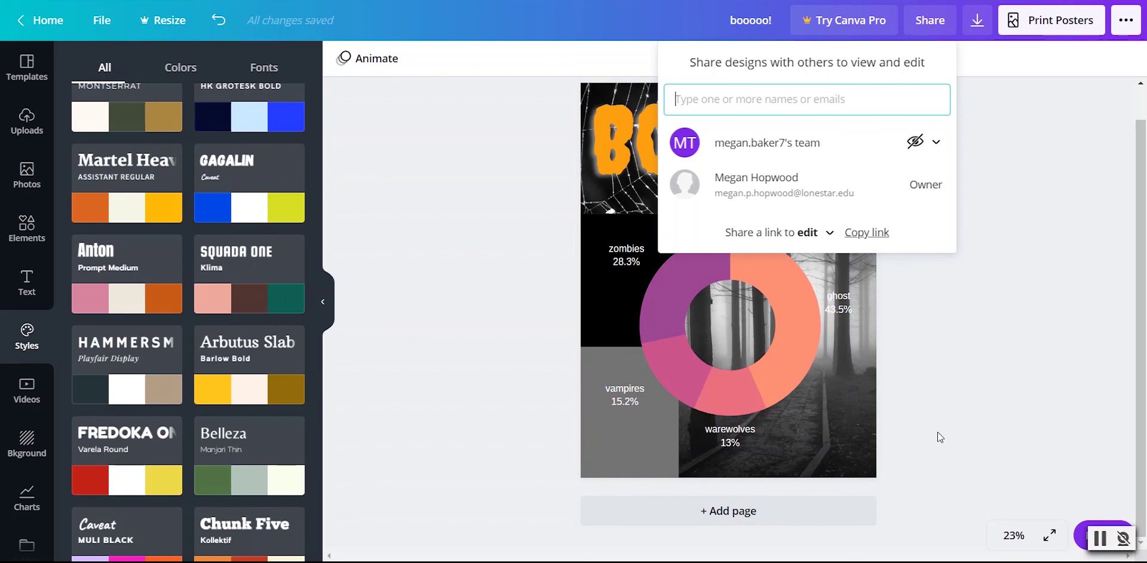
Step: Check the Download file types and Print Posters options, then close every panel
{"action": "left_click", "coordinate": [959, 343]}
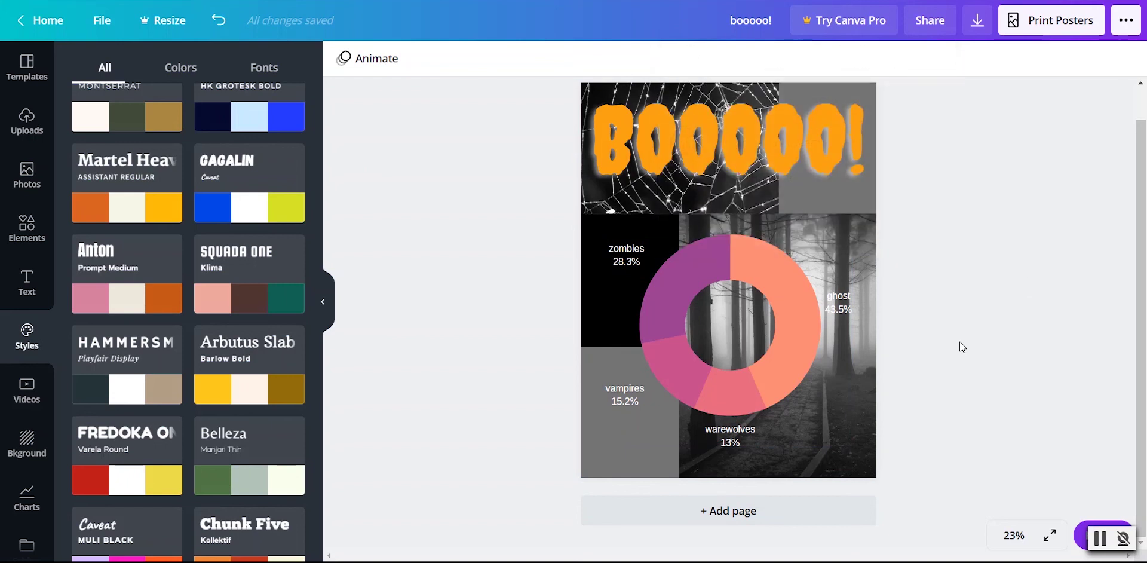
{"action": "left_click", "coordinate": [977, 23]}
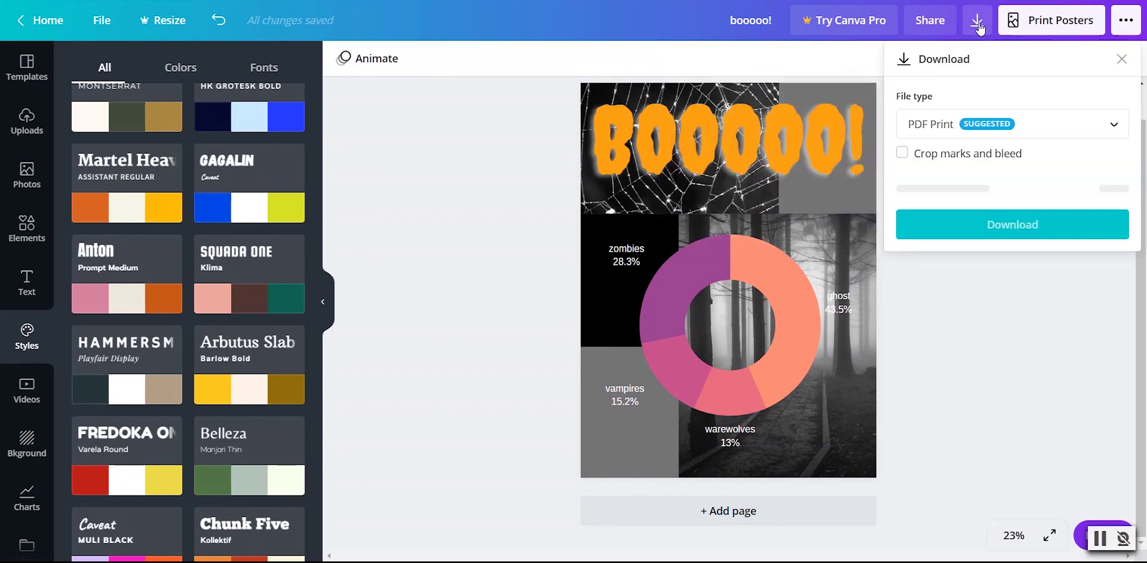
{"action": "left_click", "coordinate": [956, 123]}
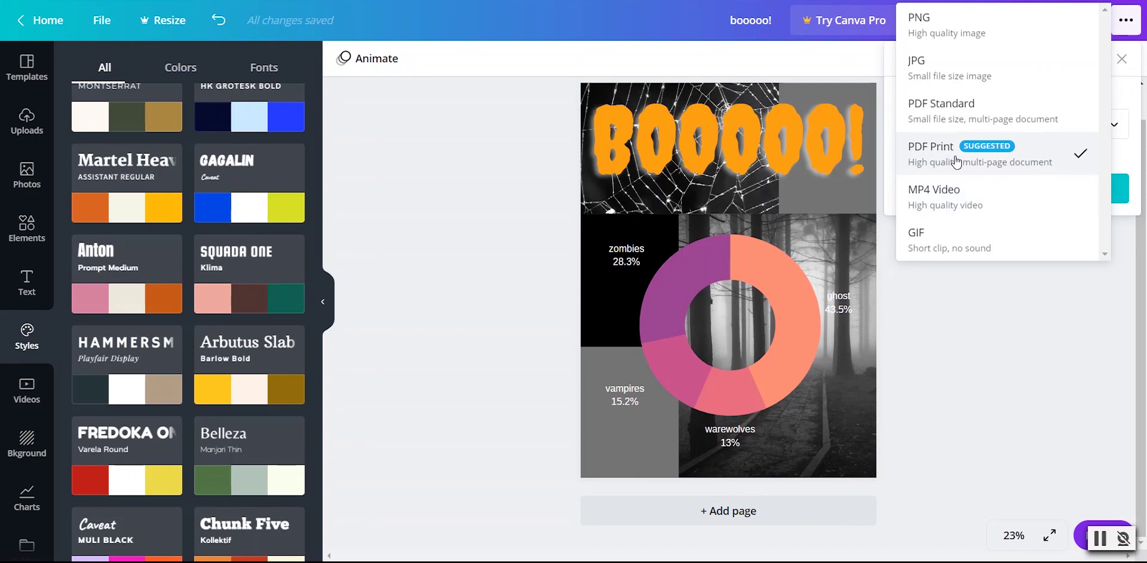
{"action": "left_click", "coordinate": [1069, 15]}
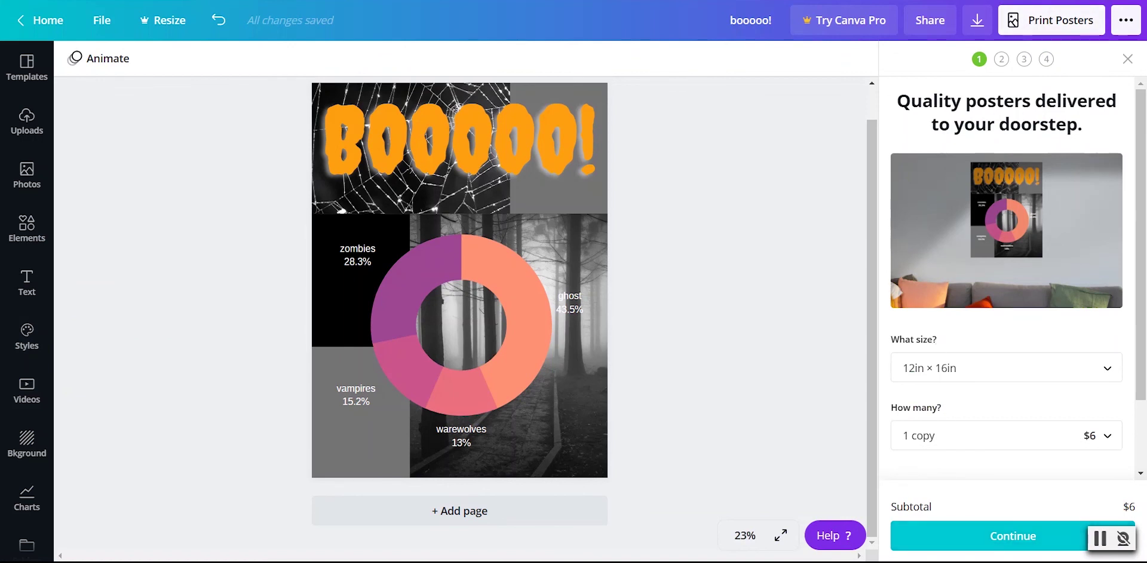
{"action": "left_click", "coordinate": [1131, 23]}
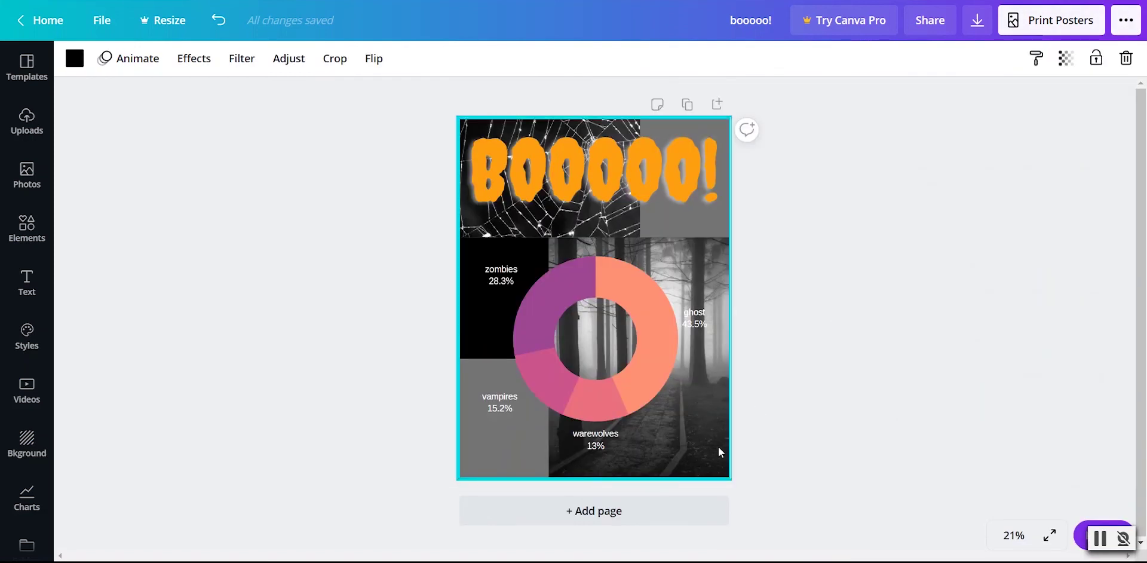